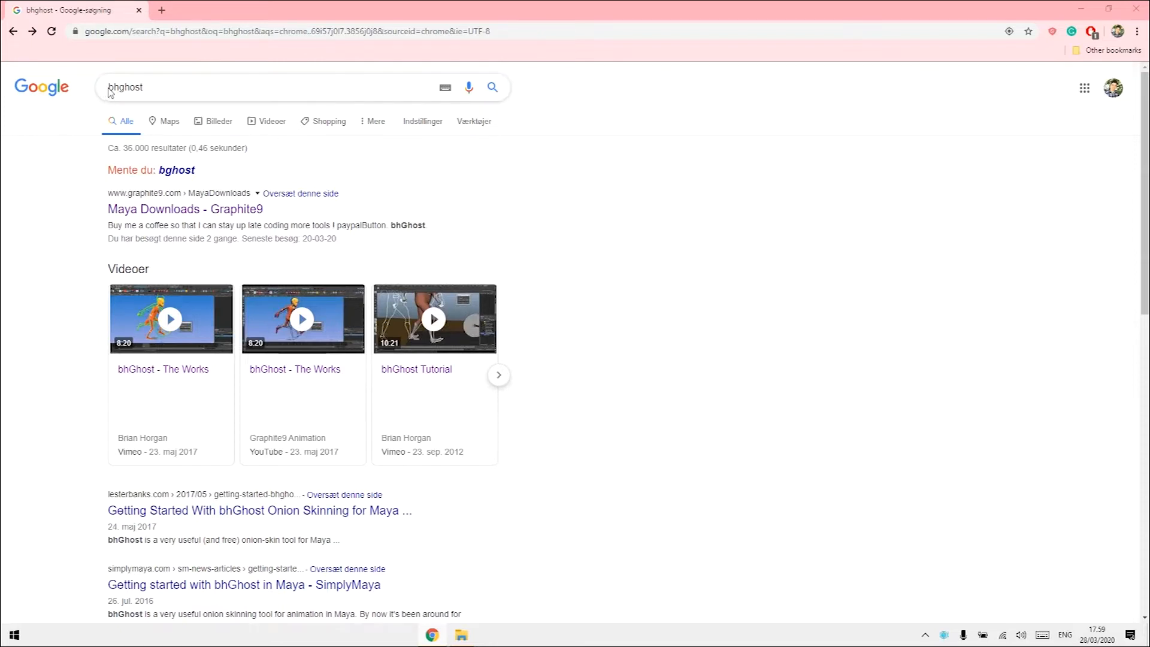
Step: Download bhGhost_1_55 from Graphite9's Maya Downloads page and open the bhGhost_1_55 folder inside the downloaded archive
click(173, 211)
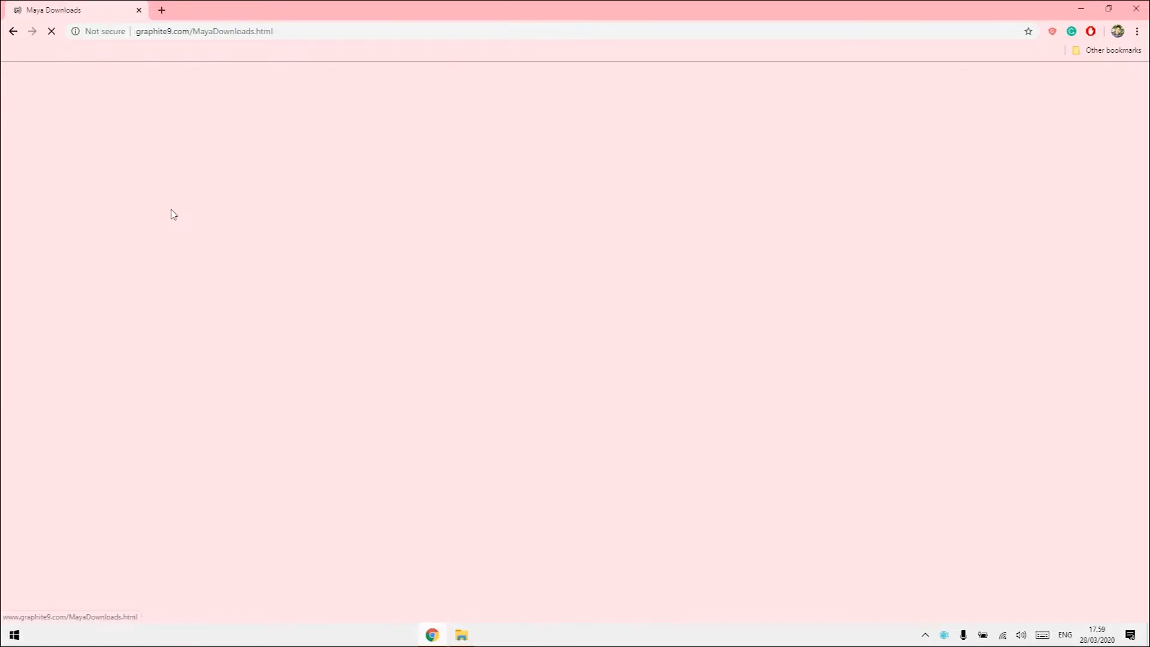
scroll(652, 336, down, 6)
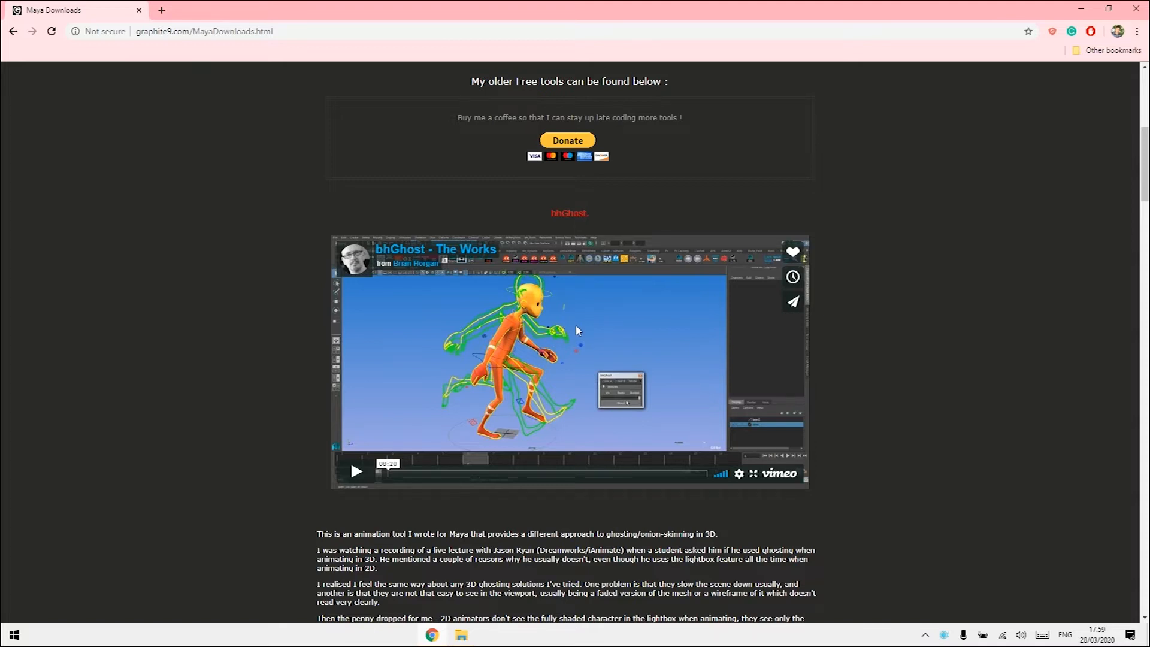
scroll(575, 325, down, 5)
scroll(557, 185, down, 20)
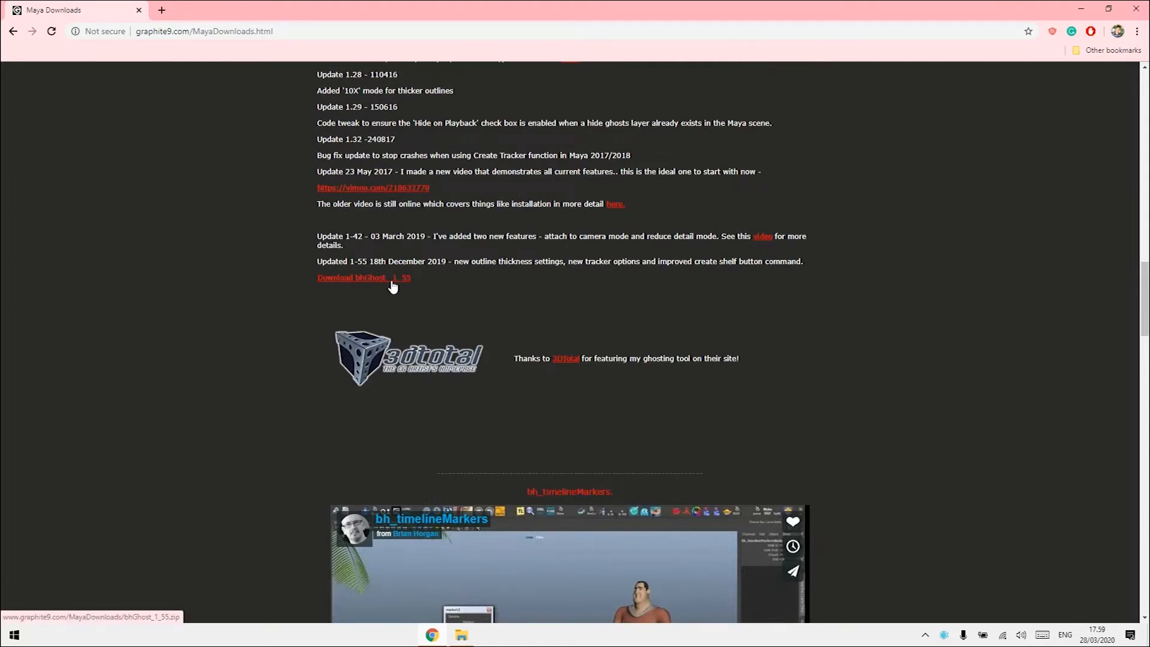
click(391, 282)
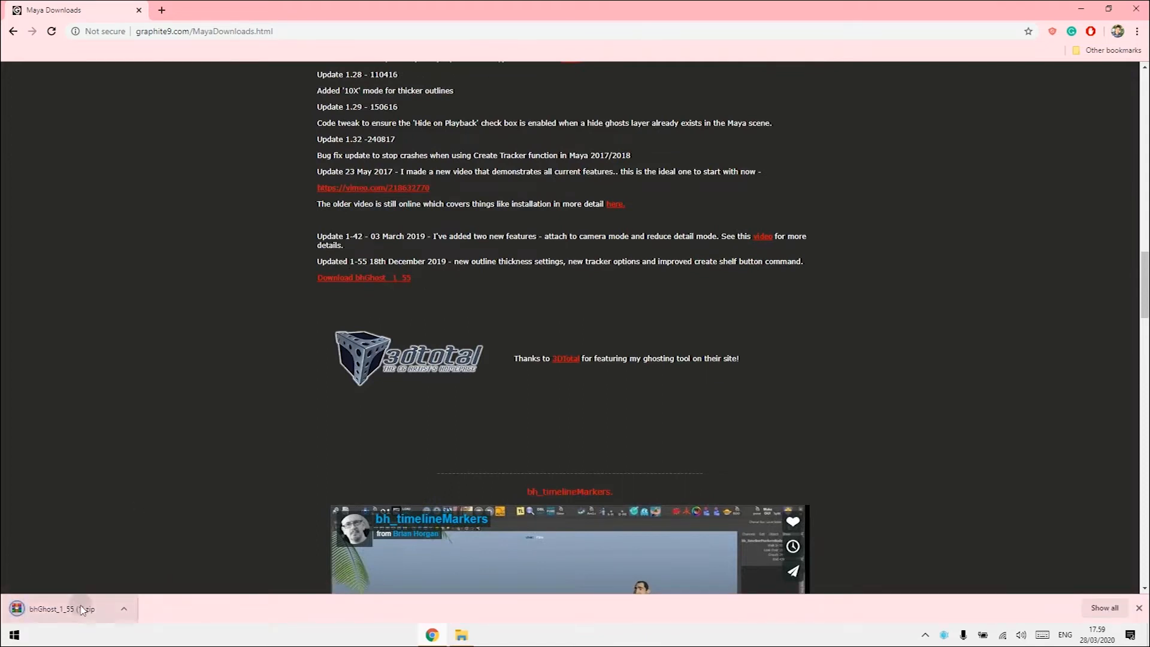
click(82, 609)
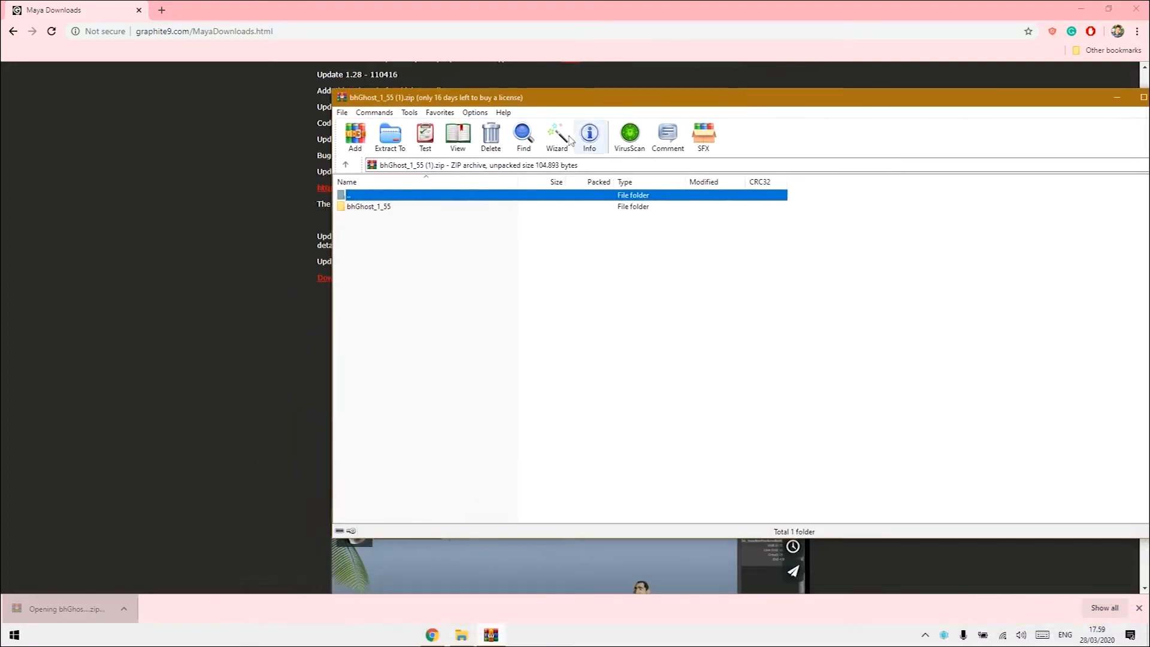
double_click(369, 206)
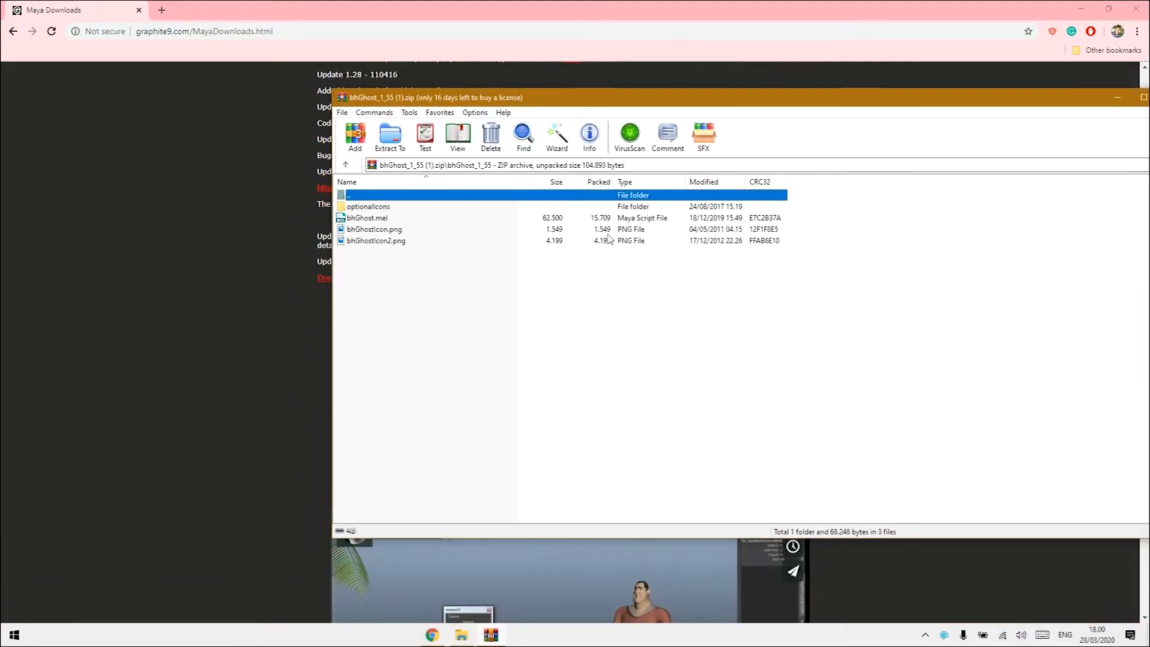
Step: Open the scripts folder under Documents > maya > 2020 in File Explorer
click(12, 634)
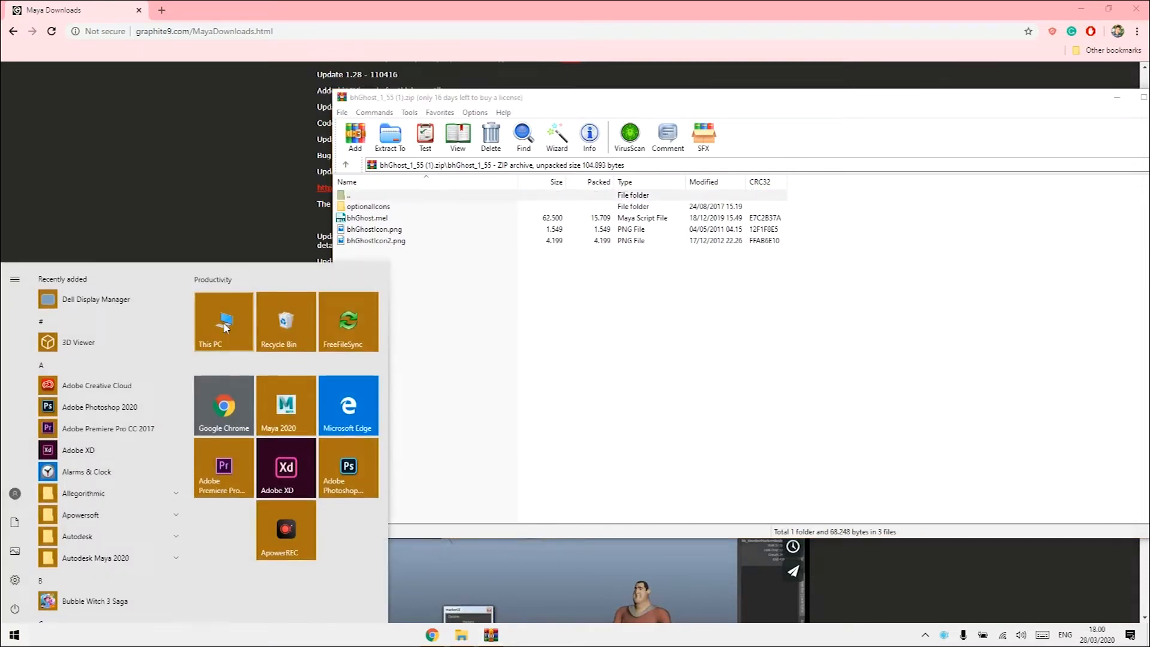
click(225, 327)
double_click(795, 344)
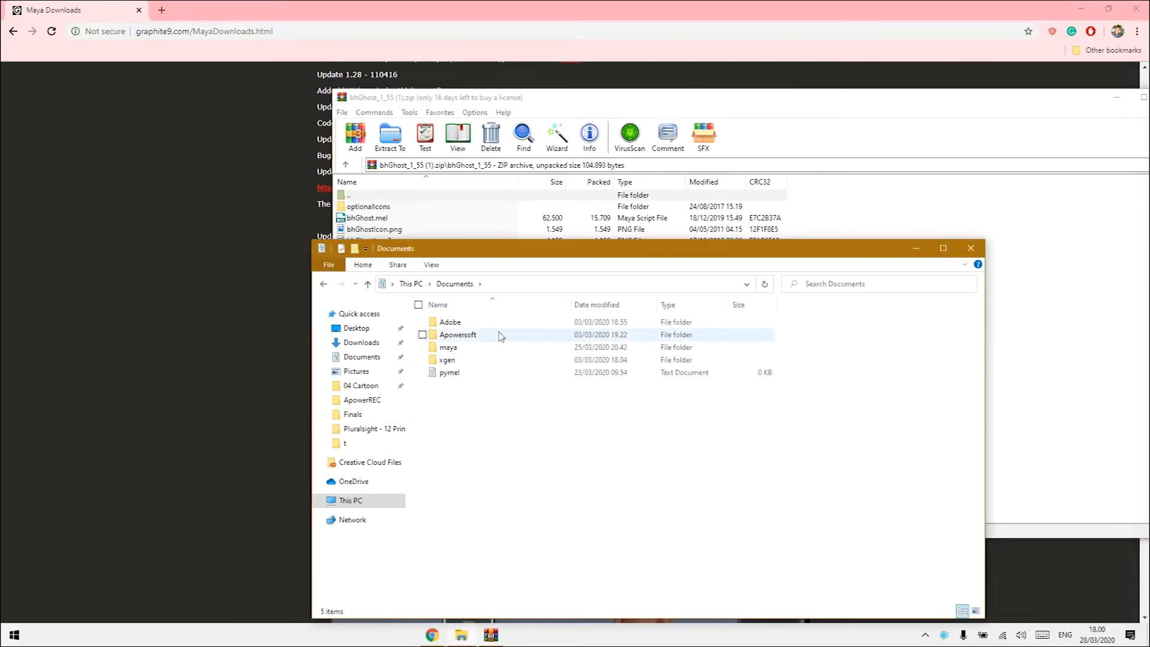
double_click(470, 348)
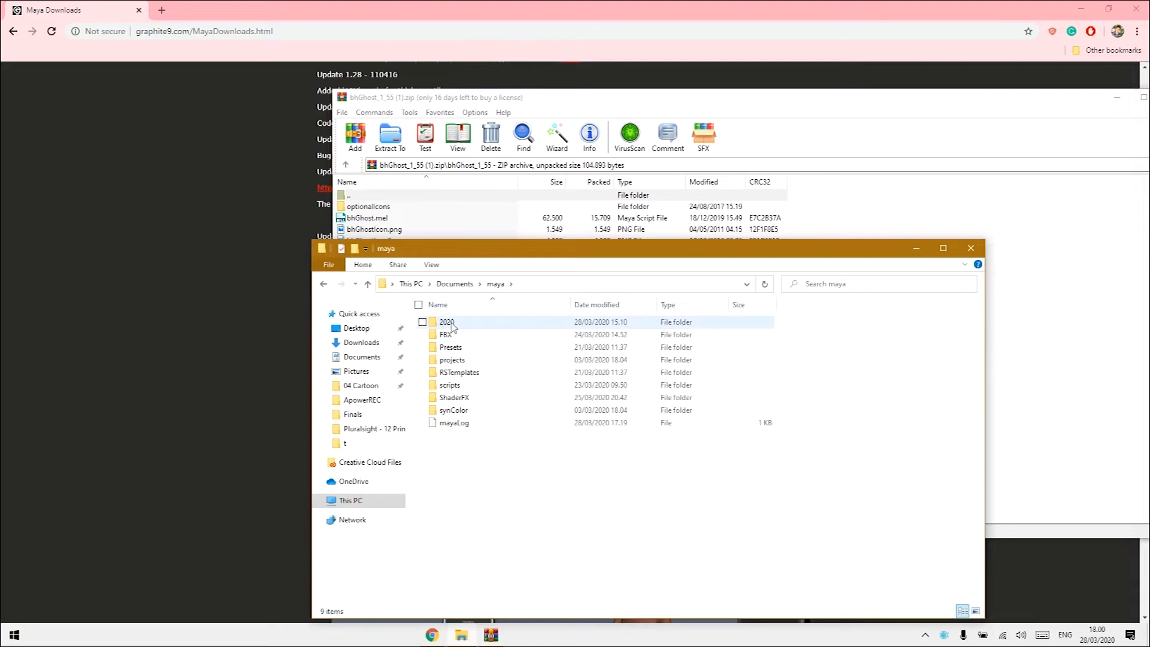
double_click(459, 326)
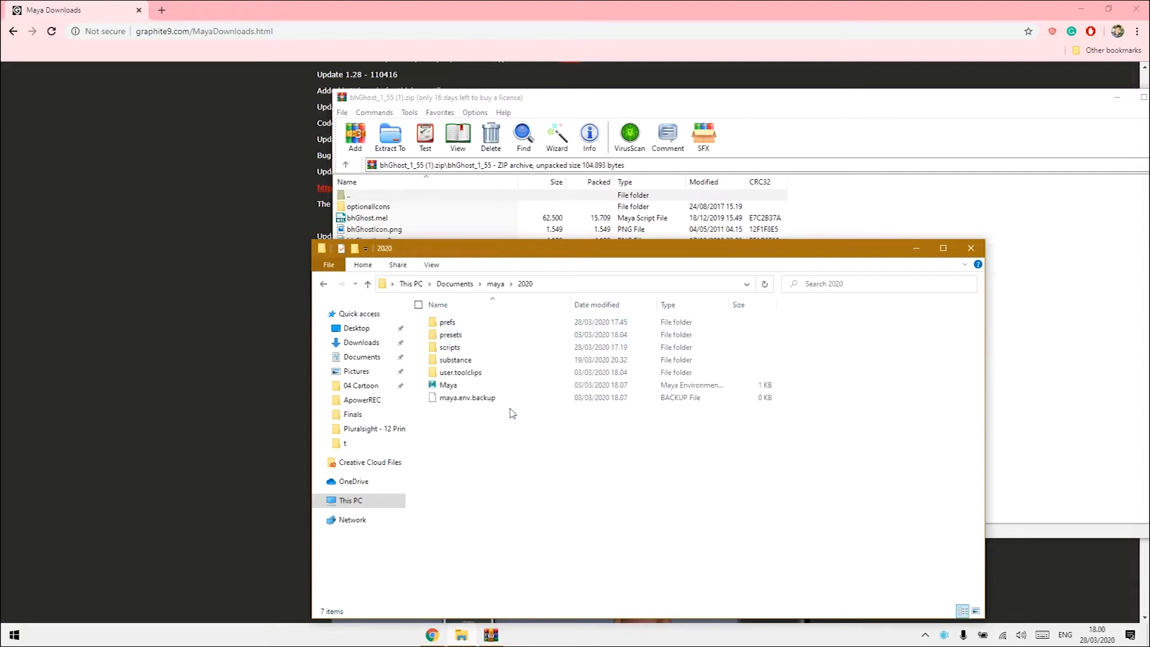
double_click(472, 348)
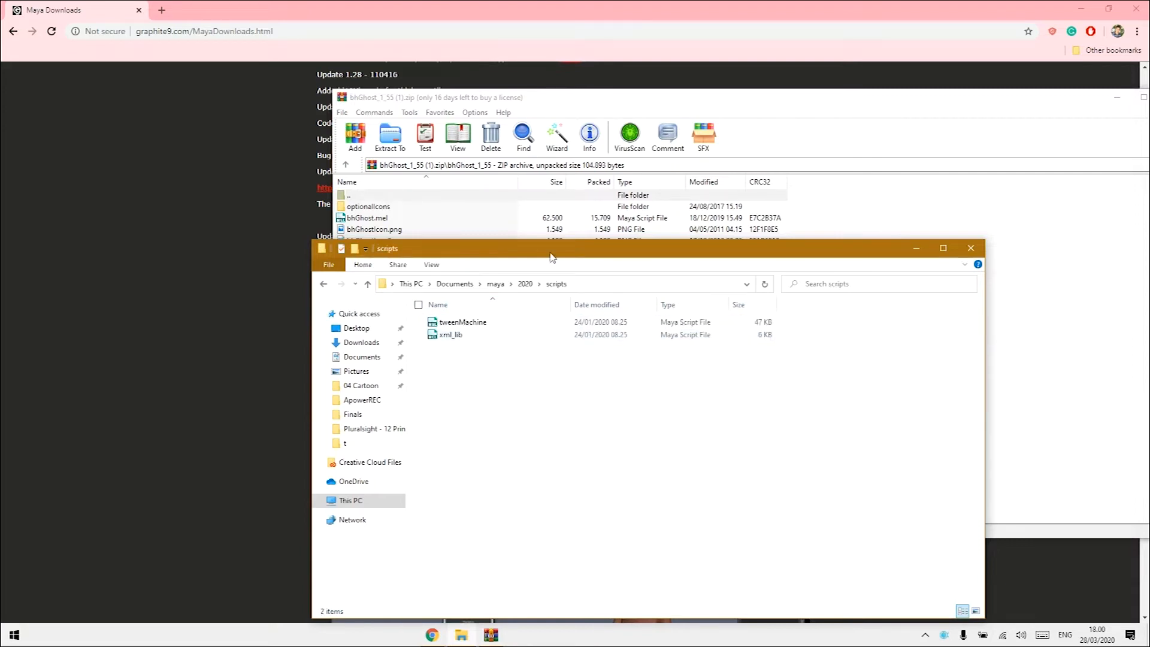
Step: Copy bhGhost.mel from the archive into the Maya 2020 scripts folder
drag(549, 259, 797, 232)
click(362, 219)
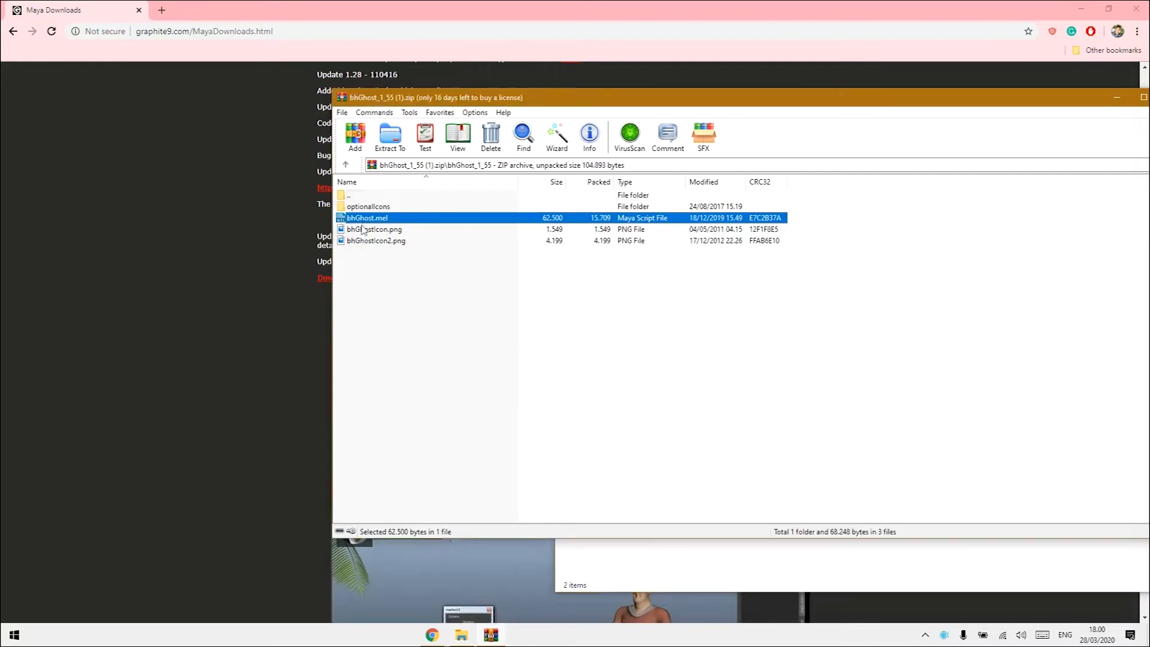
drag(355, 220, 713, 448)
click(760, 395)
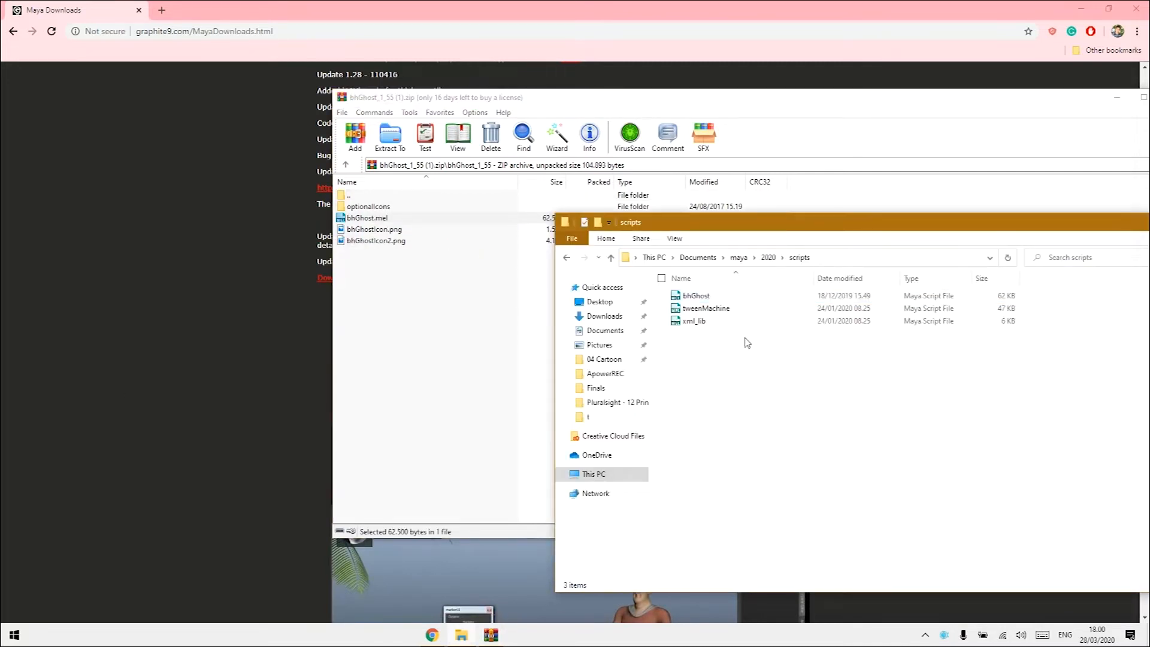
Step: Copy bhGhostIcon.png and bhGhostIcon2.png from the archive into maya > 2020 > prefs > icons, replacing the existing files
key(alt+Left)
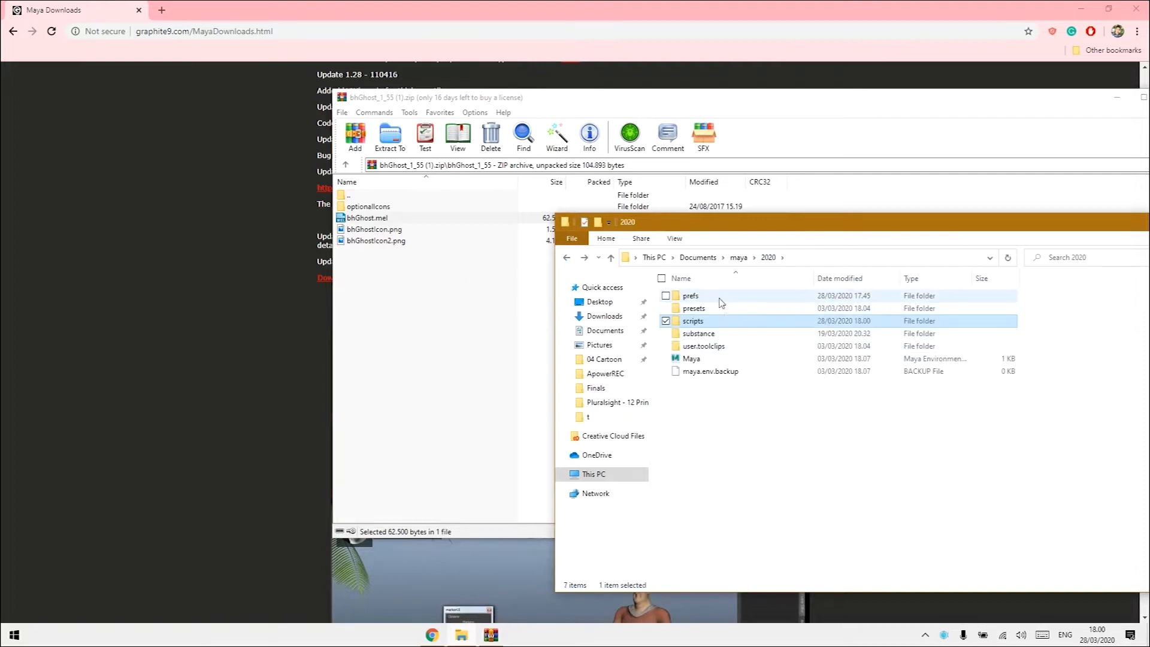
double_click(695, 296)
double_click(696, 309)
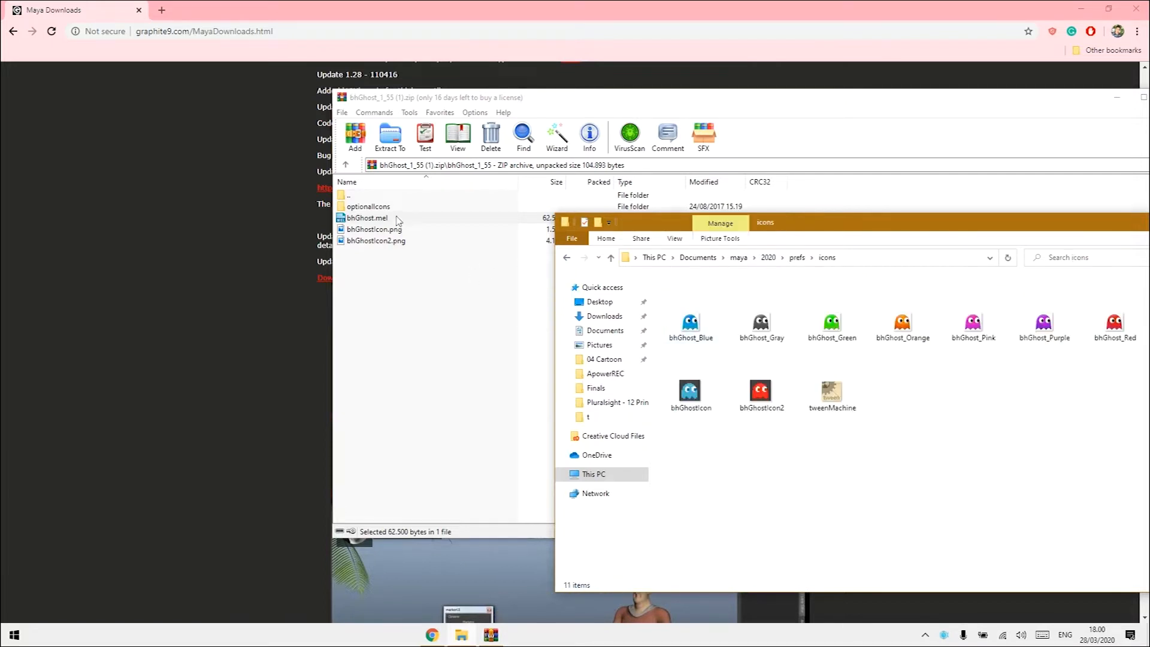
drag(374, 241, 910, 430)
key(alt+Tab)
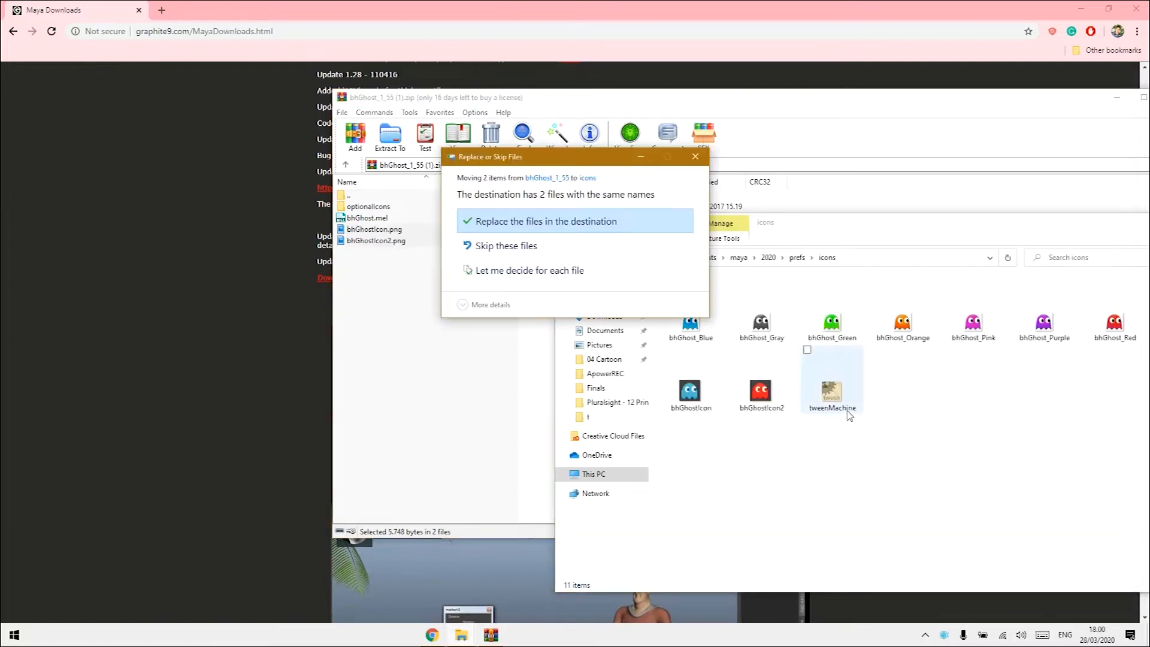
click(527, 224)
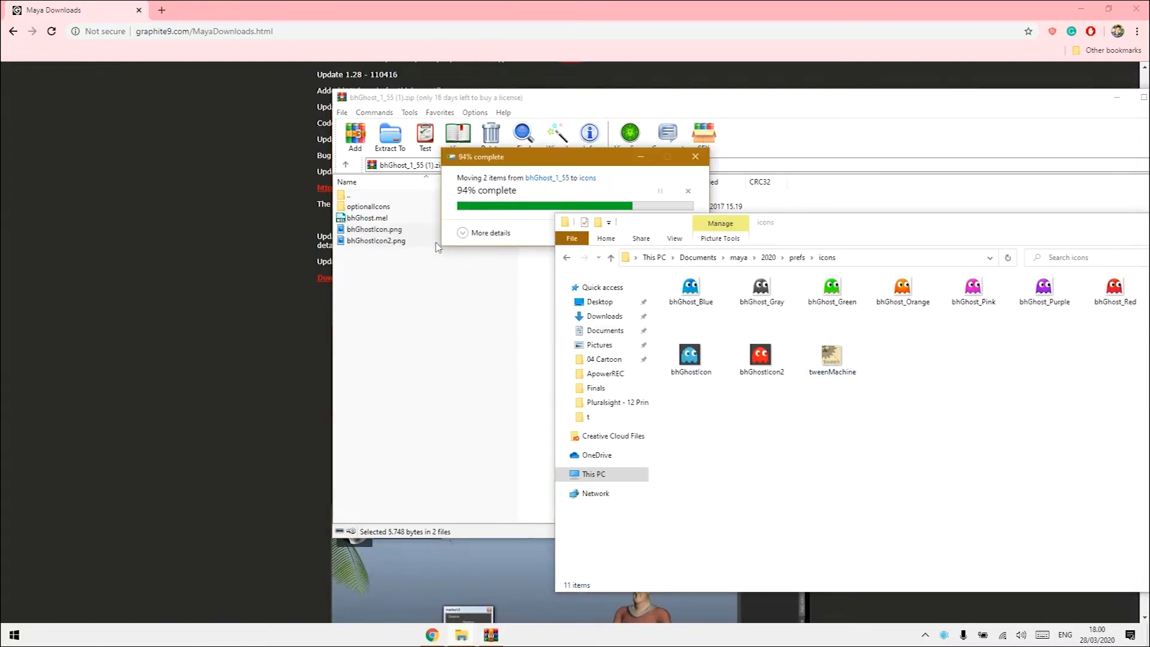
Step: Copy the optionalIcons folder from the archive into the Maya icons folder, and close the File Explorer window
drag(368, 206, 923, 399)
key(alt+Tab)
click(1012, 410)
drag(1051, 234, 614, 245)
click(777, 234)
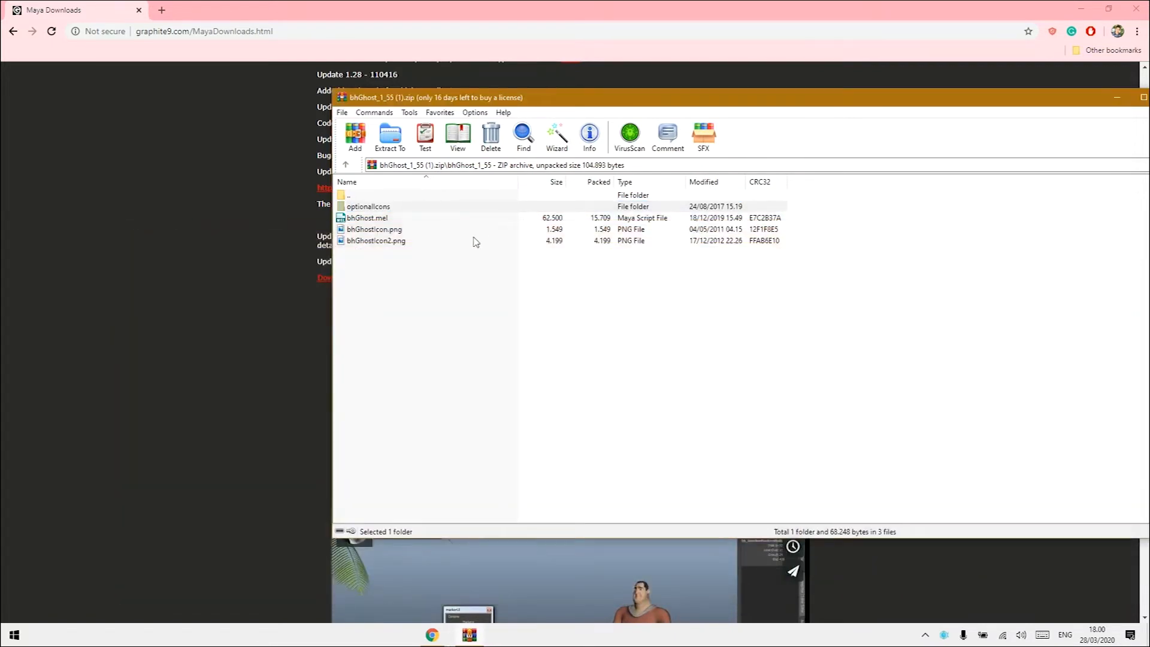
click(664, 367)
Step: Clear the archive and browser windows from the desktop and launch Maya 2020
drag(1127, 96, 789, 80)
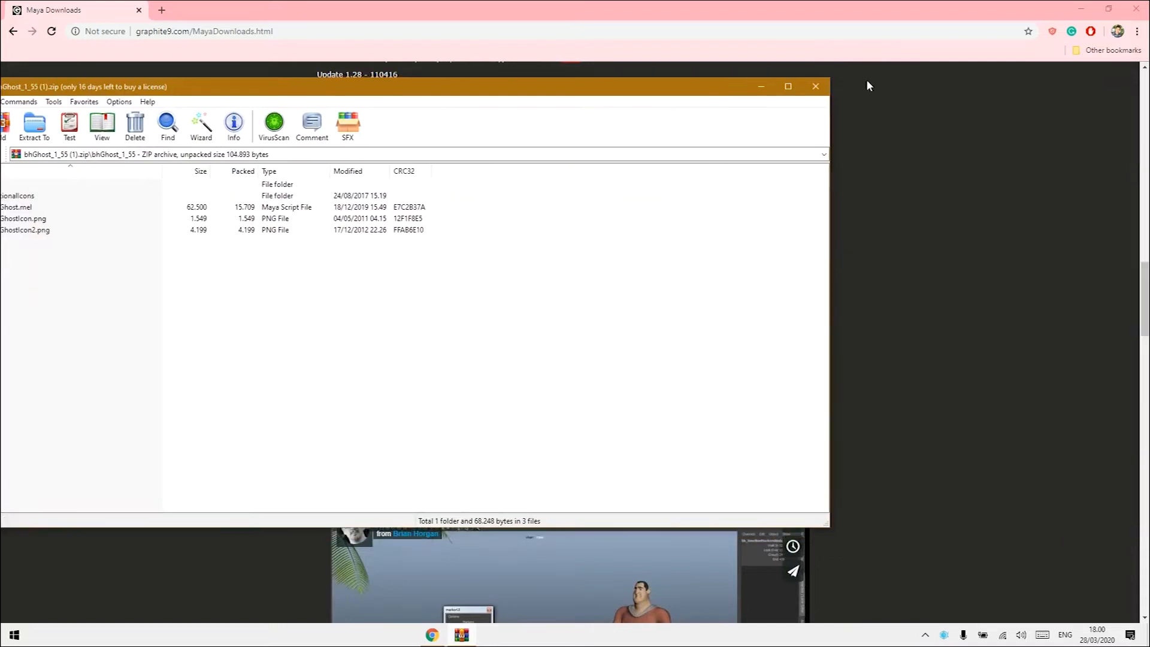
click(817, 85)
click(1075, 8)
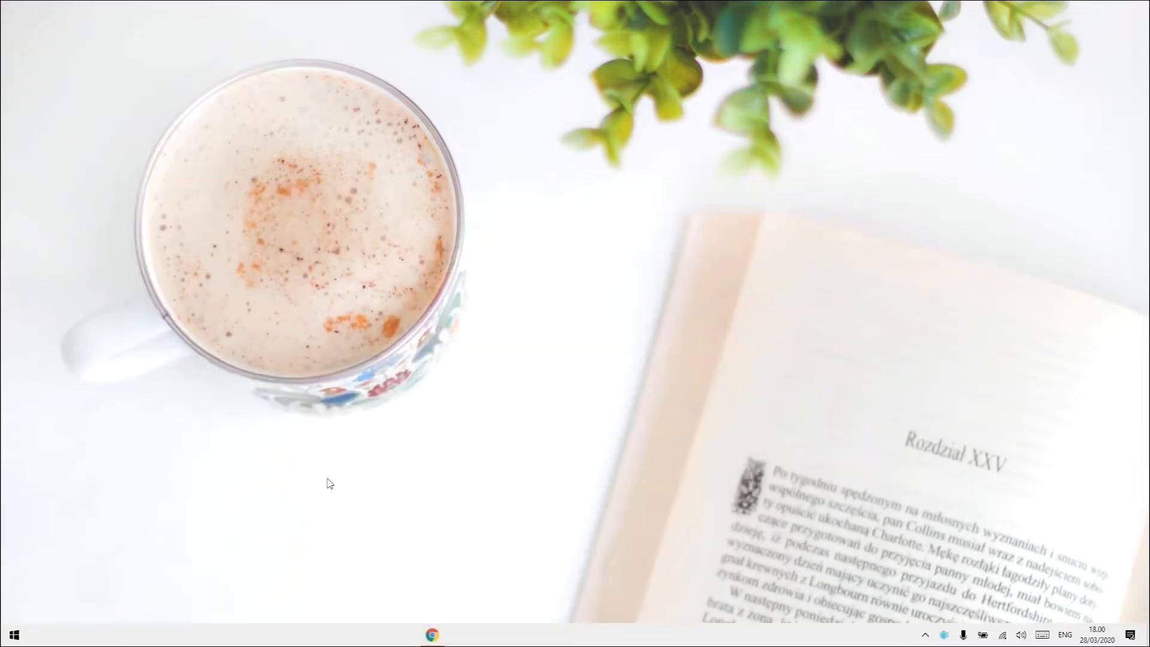
click(14, 634)
click(276, 423)
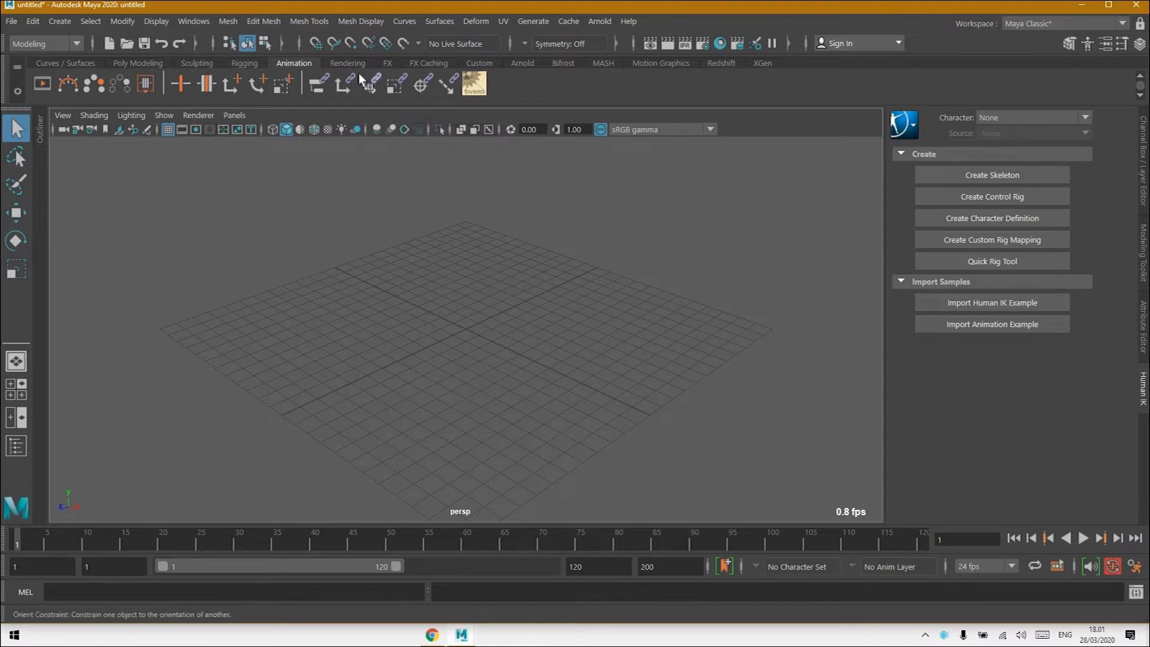
Step: Open the Script Editor with the bhGhost; command shown as MEL code, without adding another script tab
click(1136, 593)
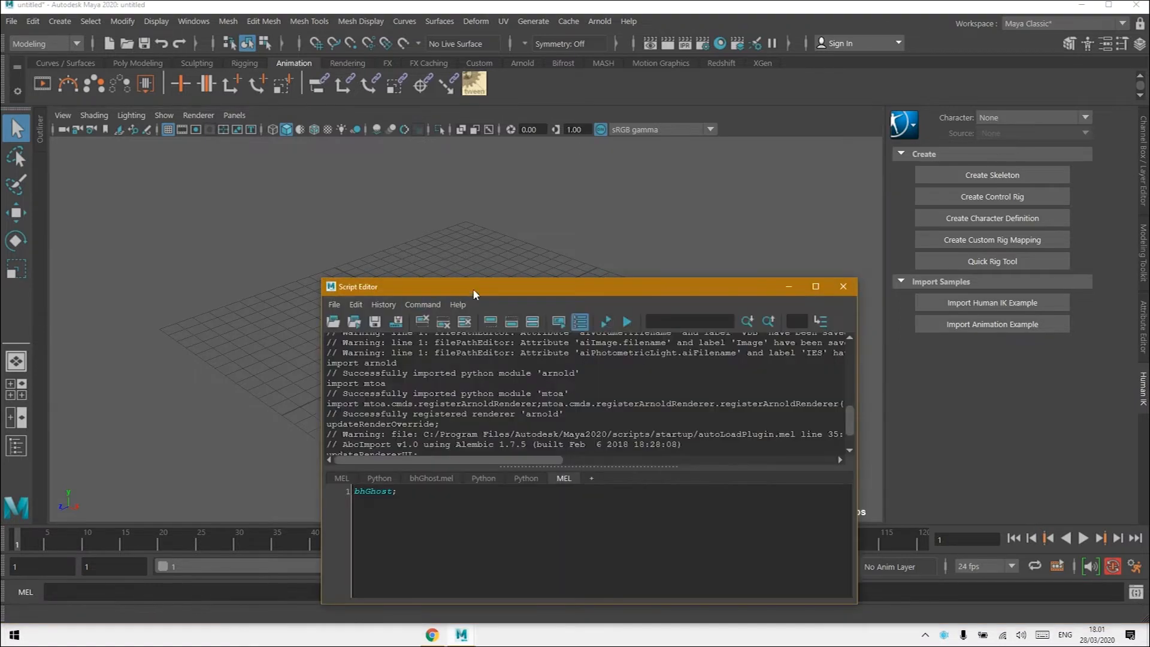
drag(473, 288, 434, 220)
drag(371, 433, 316, 423)
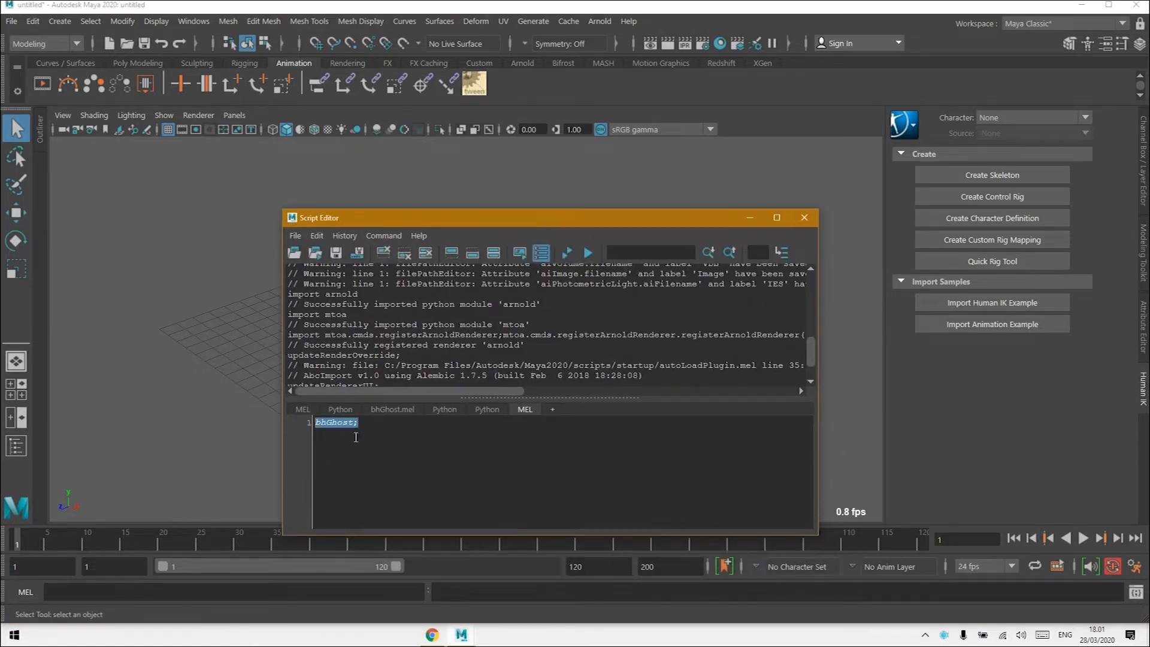
click(529, 432)
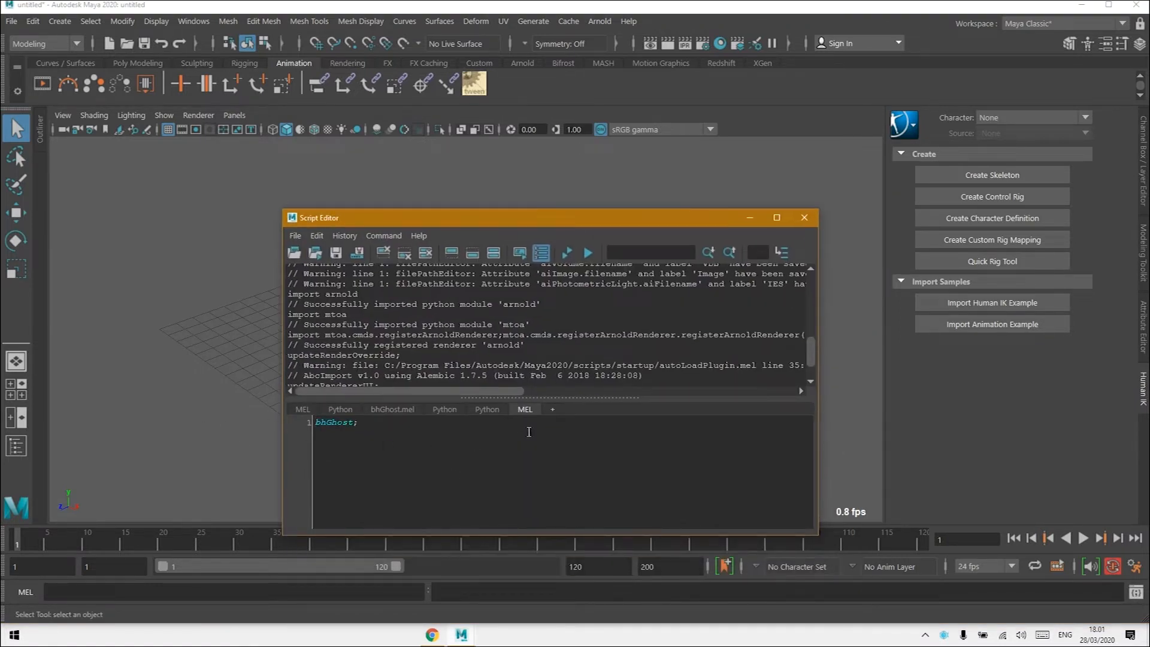
click(553, 408)
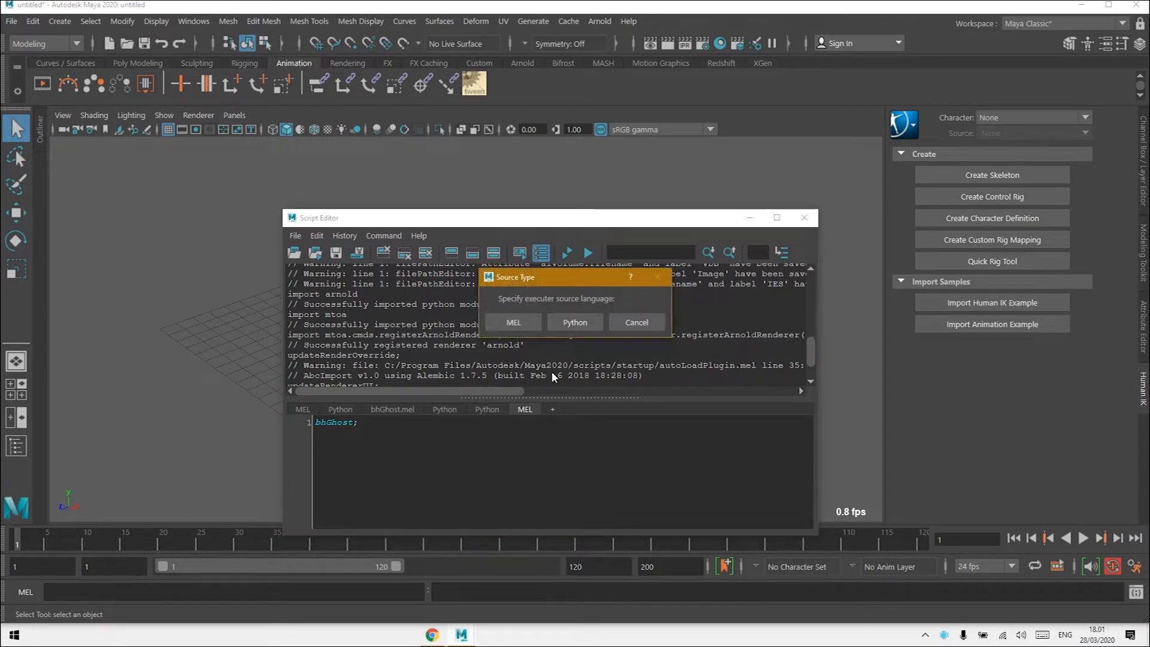
click(641, 323)
Step: Add the bhGhost; command to the Animation shelf as a new button and close the Script Editor
ctrl+scroll(384, 458, up, 3)
ctrl+scroll(384, 459, up, 3)
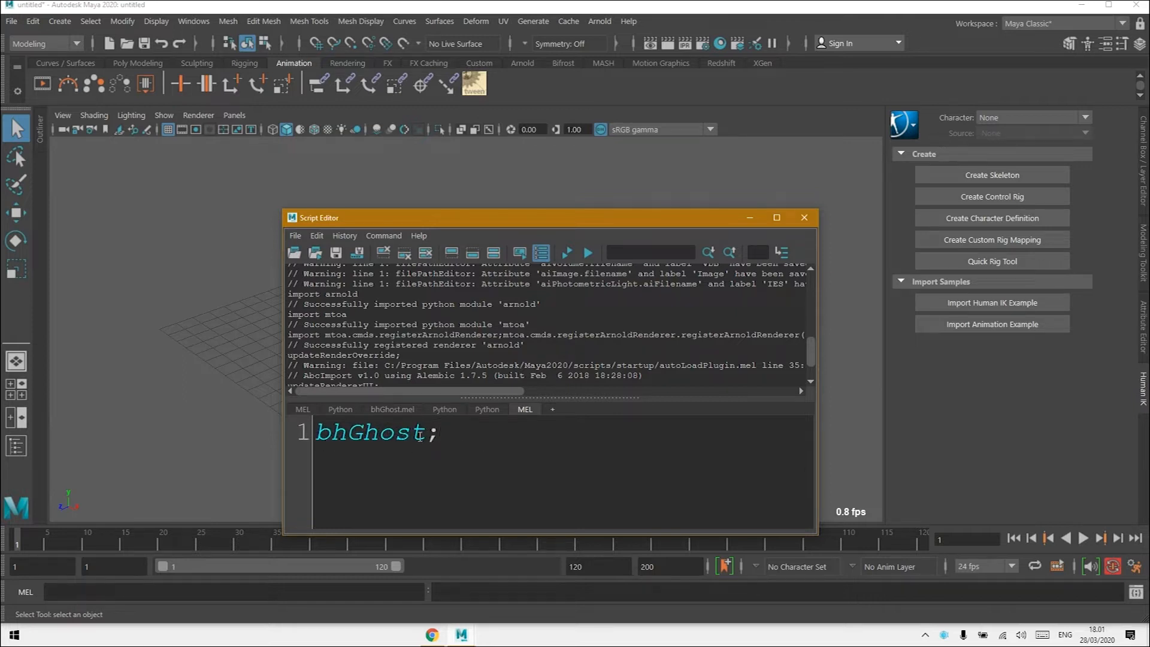
key(ctrl+a)
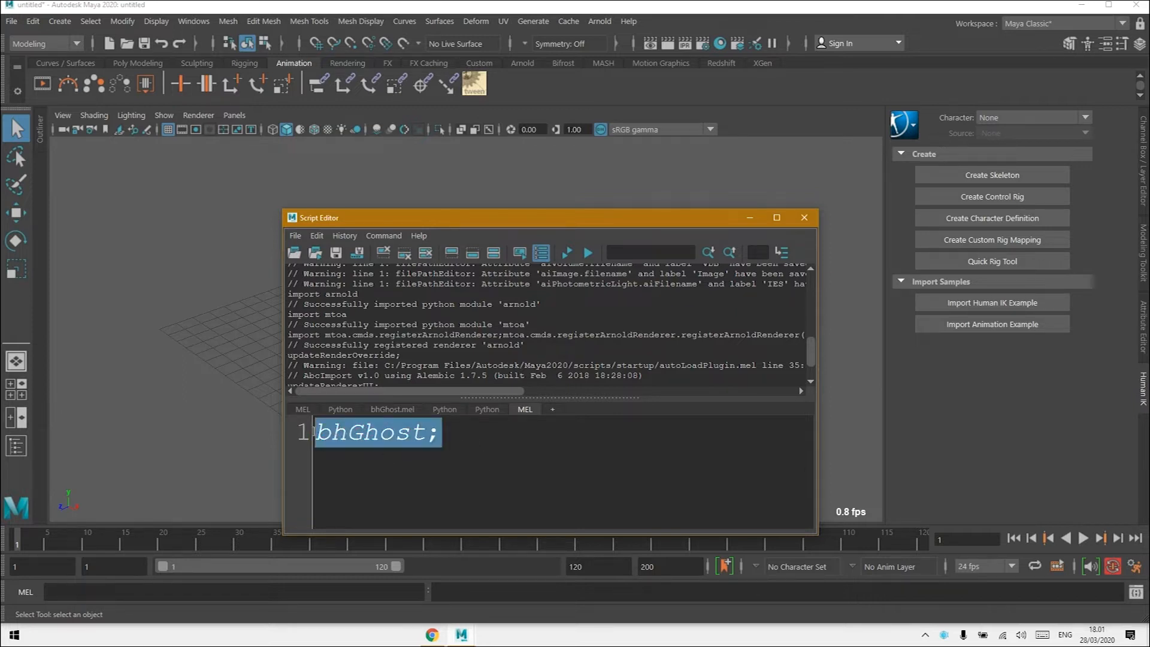
middle_drag(434, 426, 560, 75)
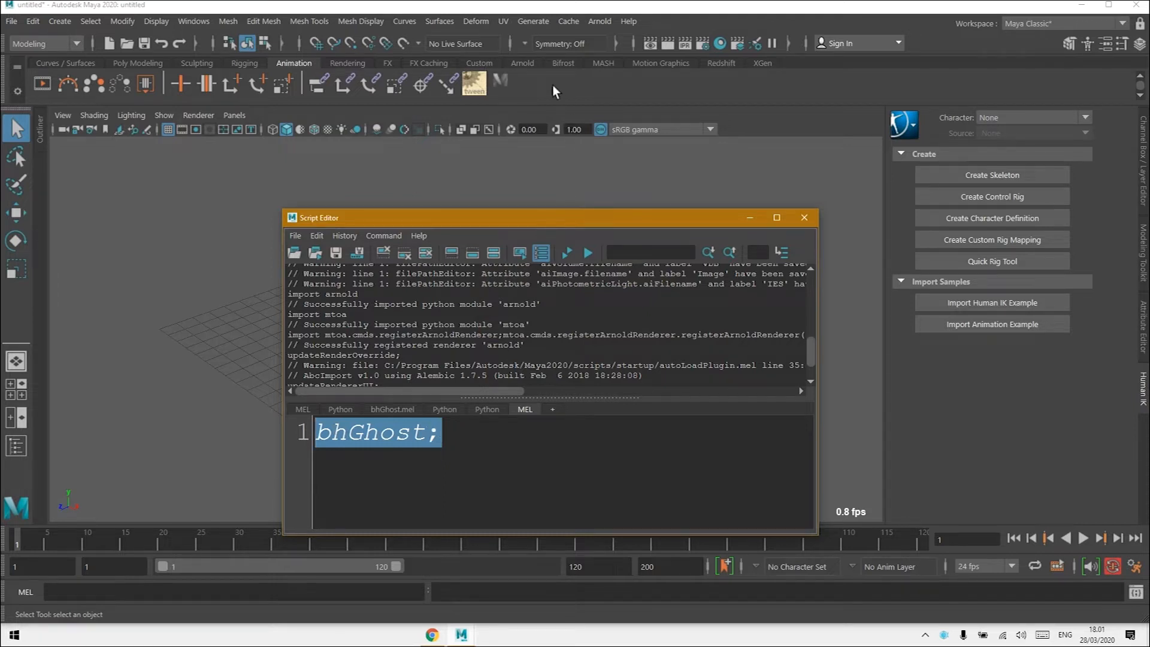
click(804, 217)
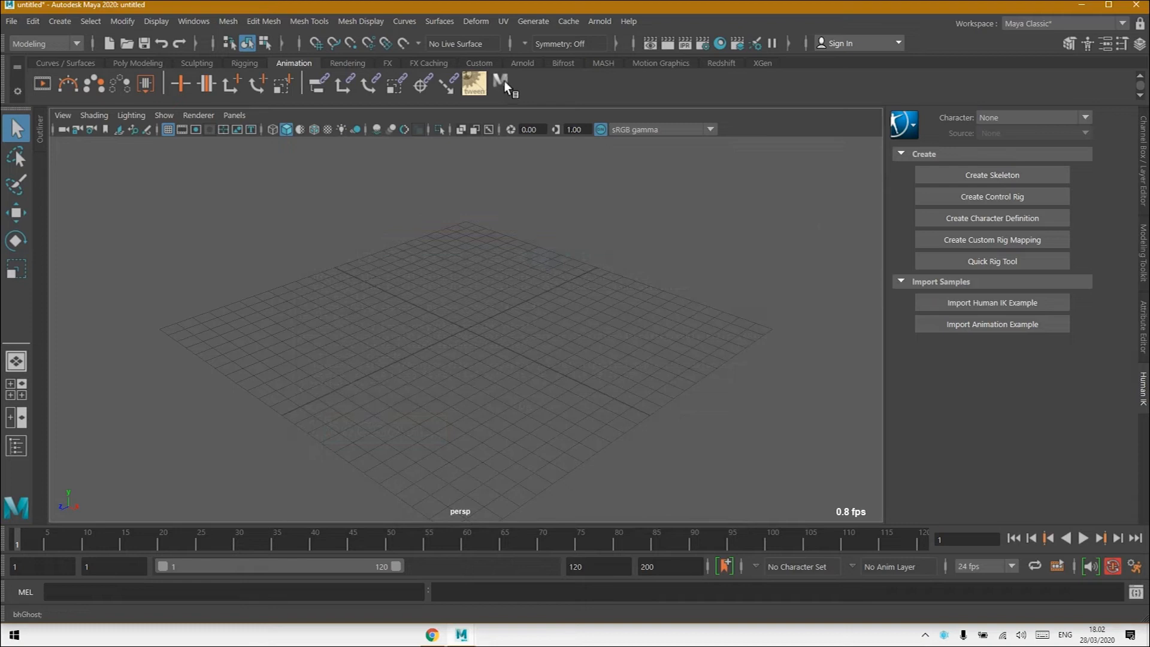
Step: Set the new bhGhost; shelf button's icon to bhGhostIcon.png from the prefs/icons folder in the Shelf Editor
right_click(505, 81)
click(555, 105)
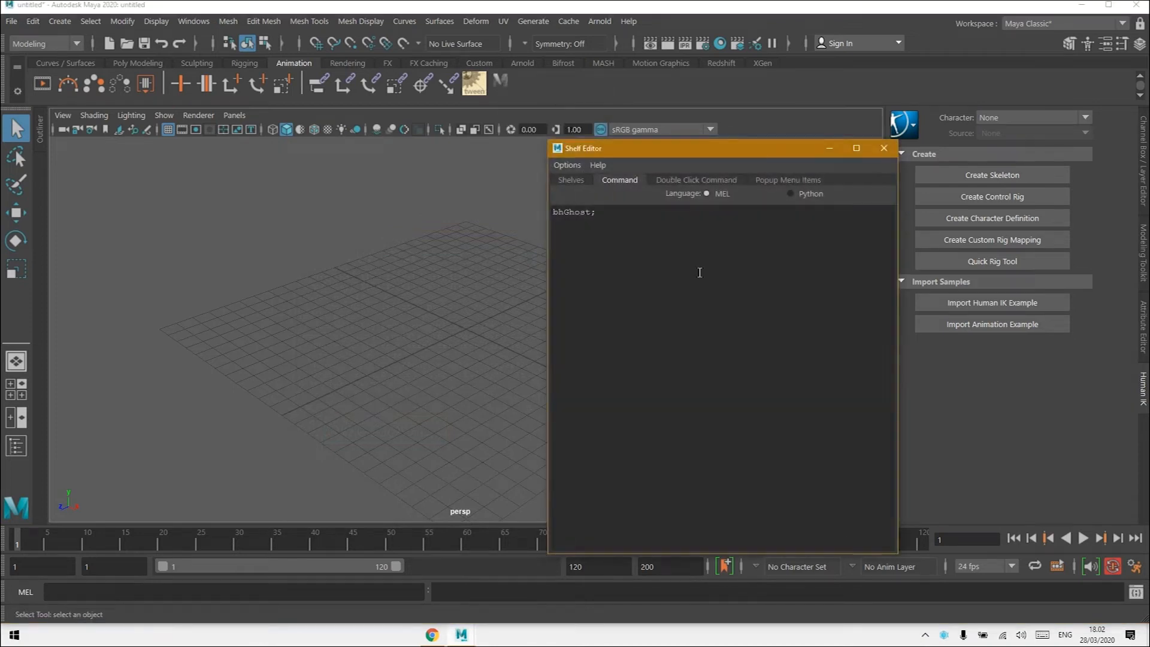
click(579, 176)
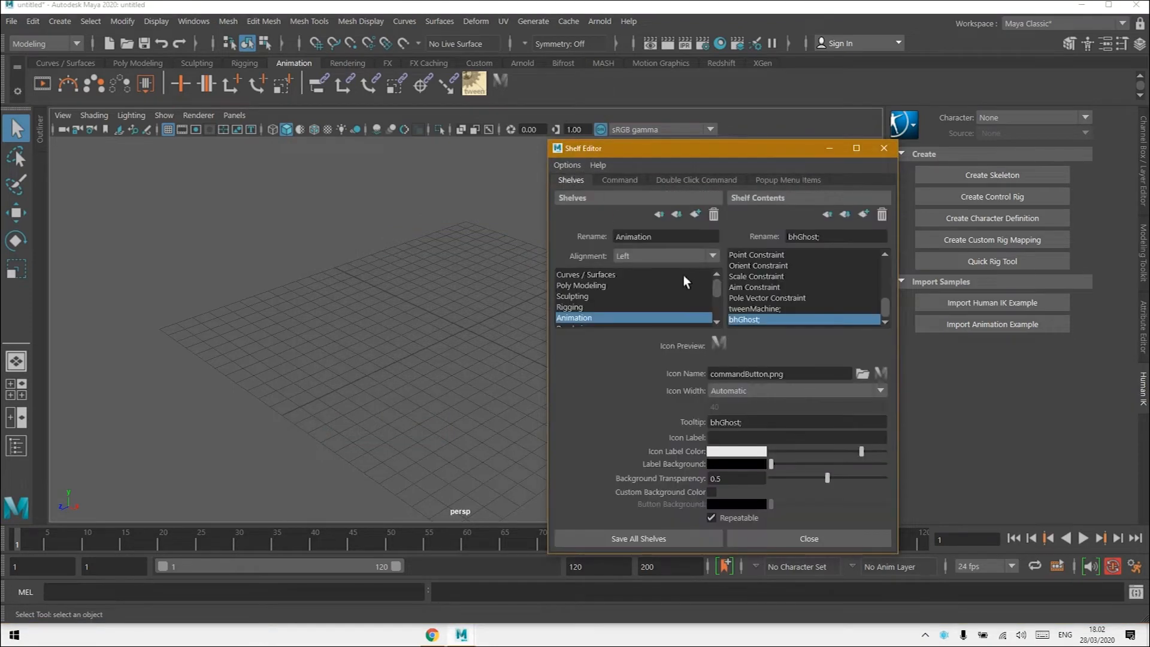
click(863, 373)
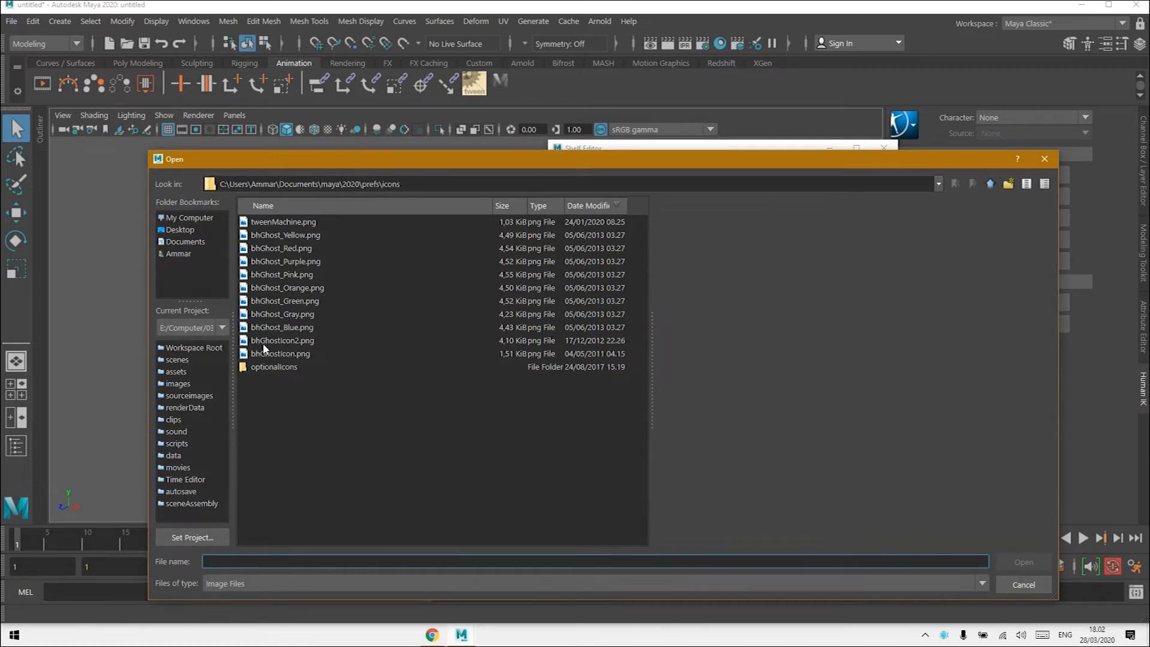
click(283, 236)
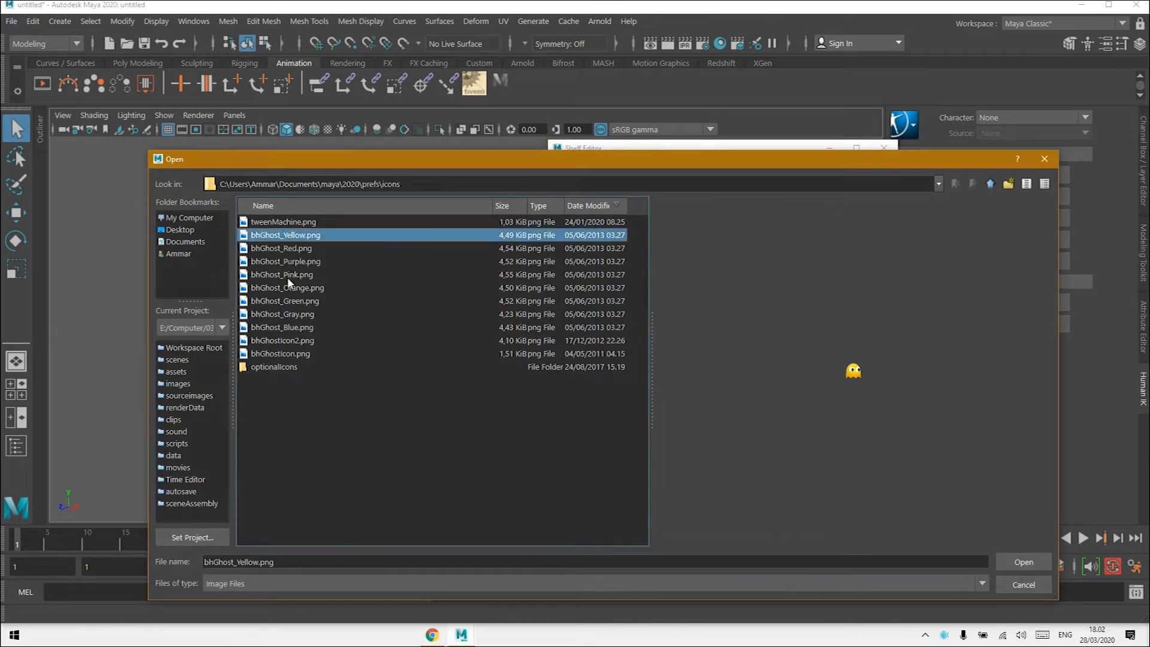
click(297, 354)
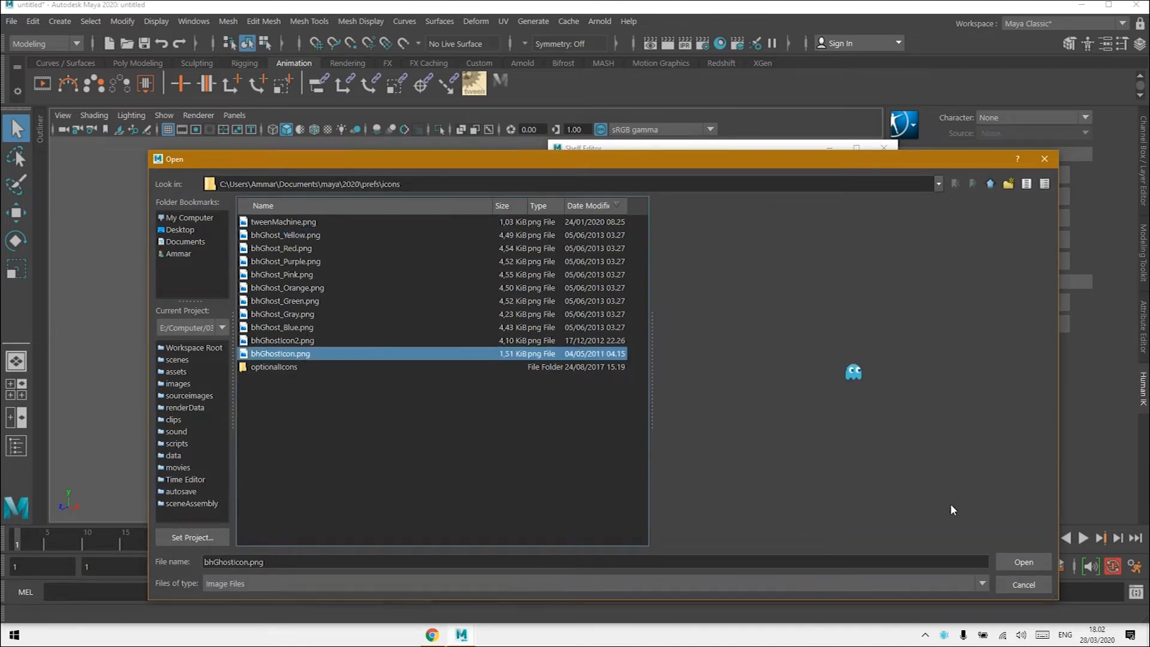
click(1024, 562)
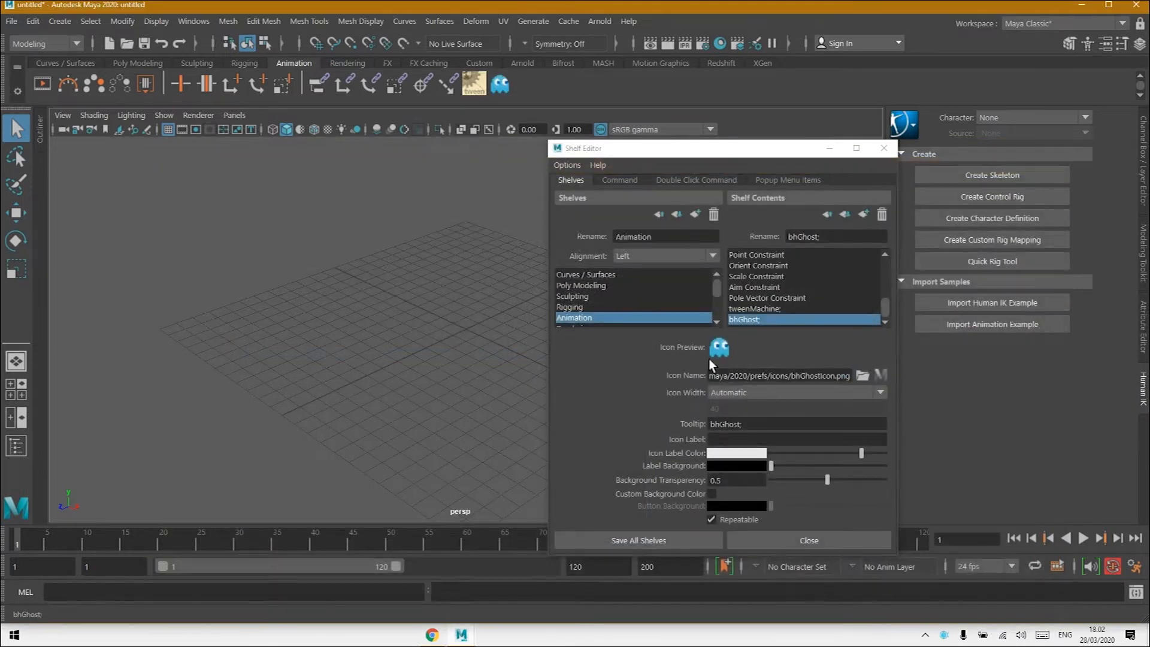
Step: Save all shelves and test the blue bhGhost; shelf button by opening its window, moving it over the viewport and closing it
click(670, 538)
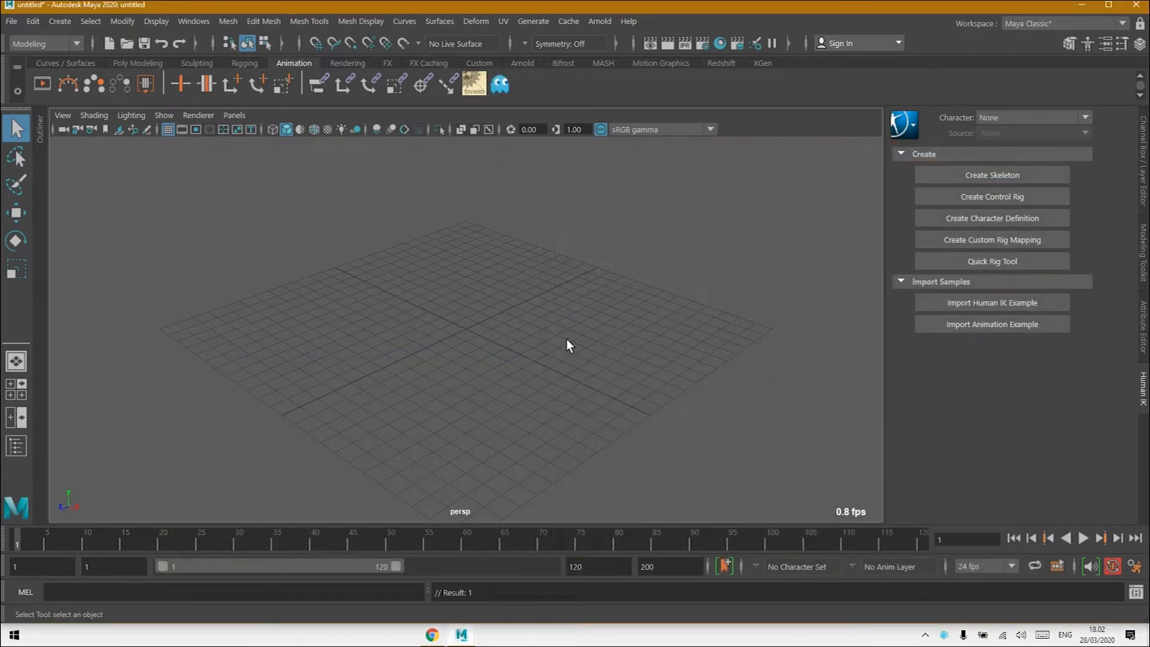
click(499, 85)
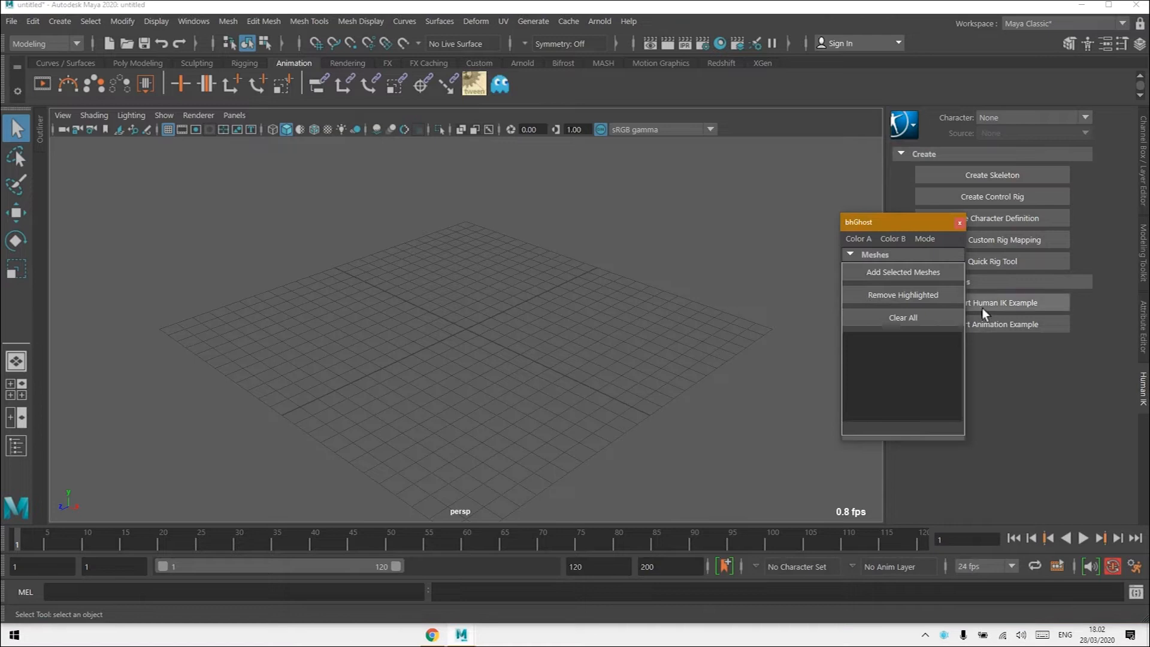
drag(935, 229, 841, 220)
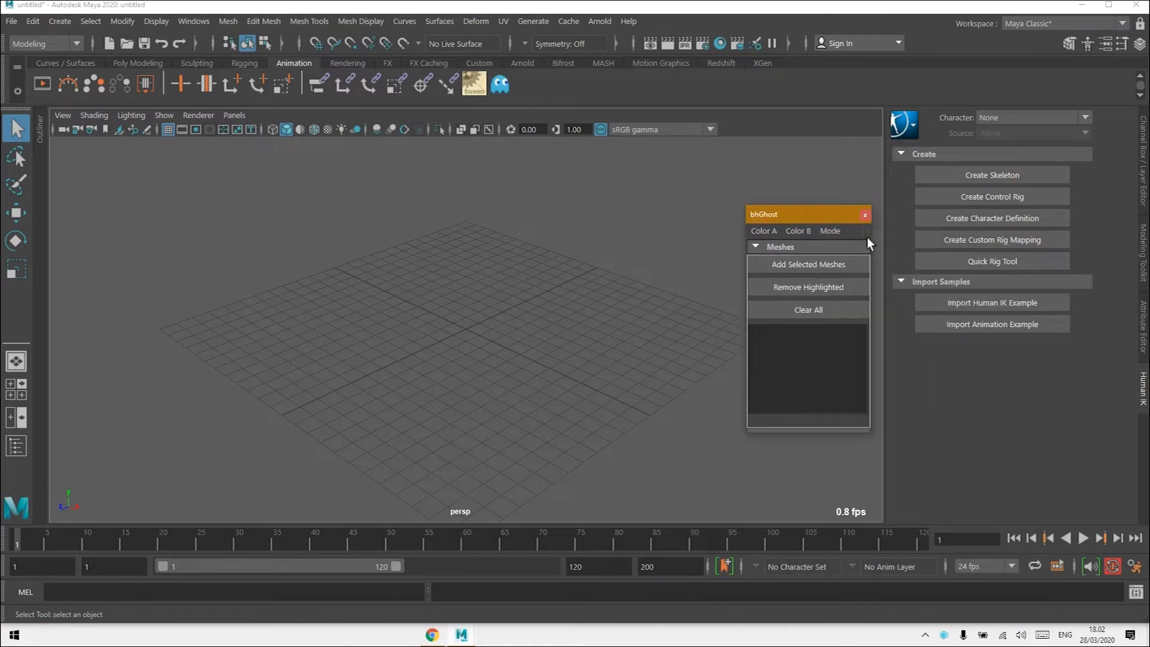
click(865, 216)
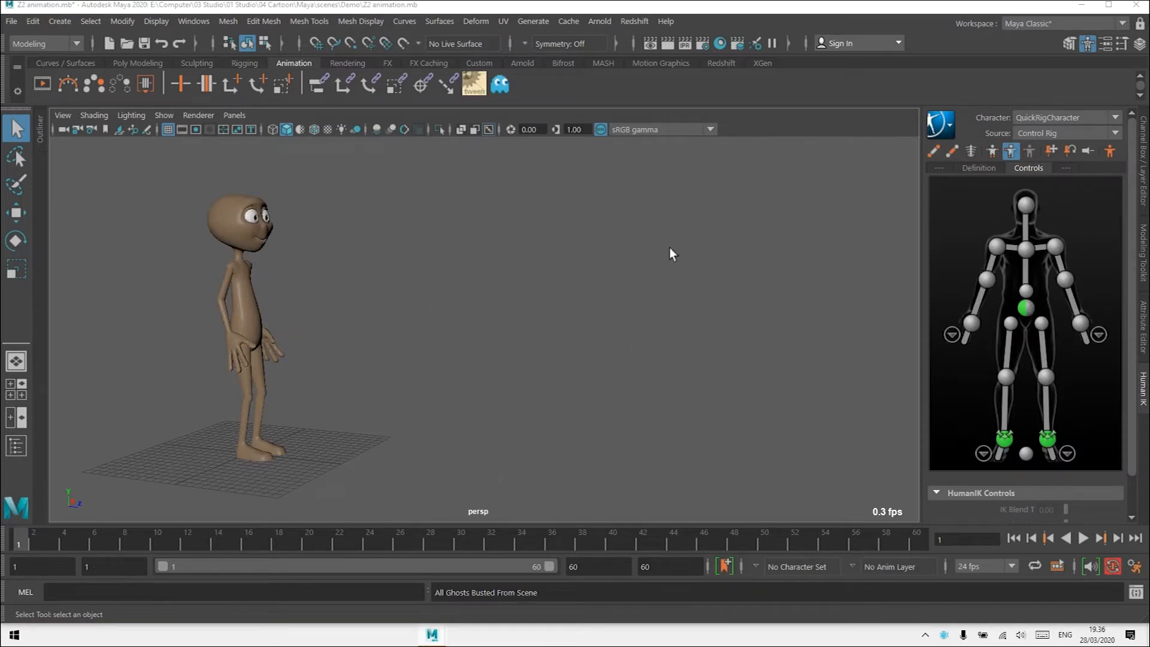
Step: Play the character animation in the Z2 animation scene, stop it and return to frame 1
click(1084, 538)
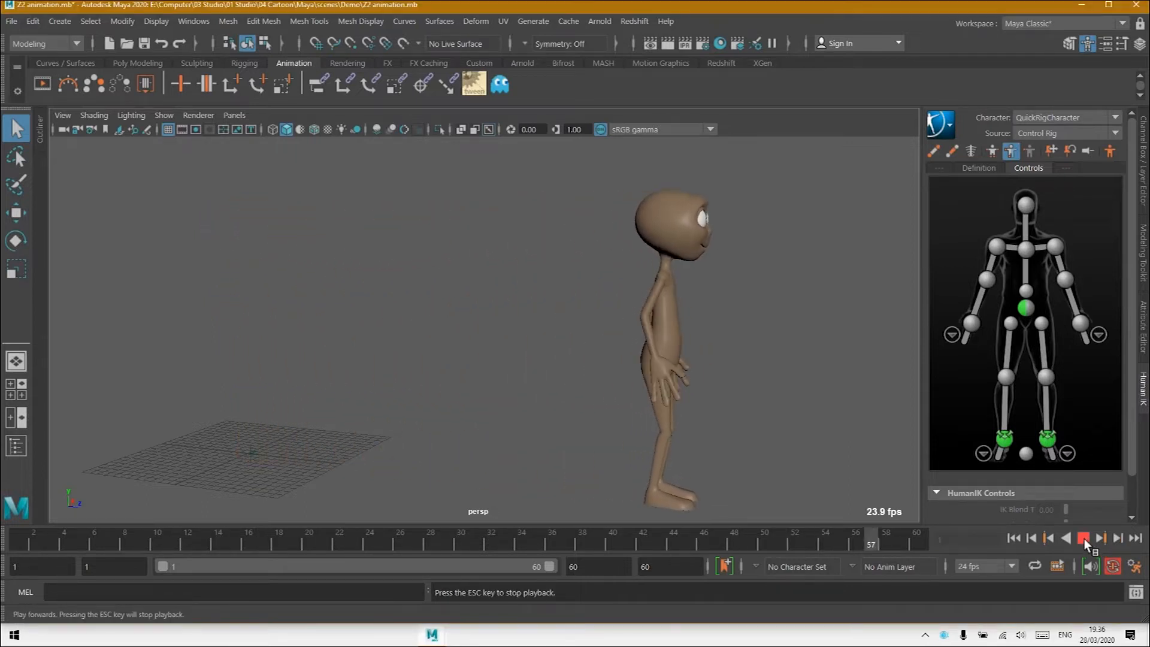
click(1084, 537)
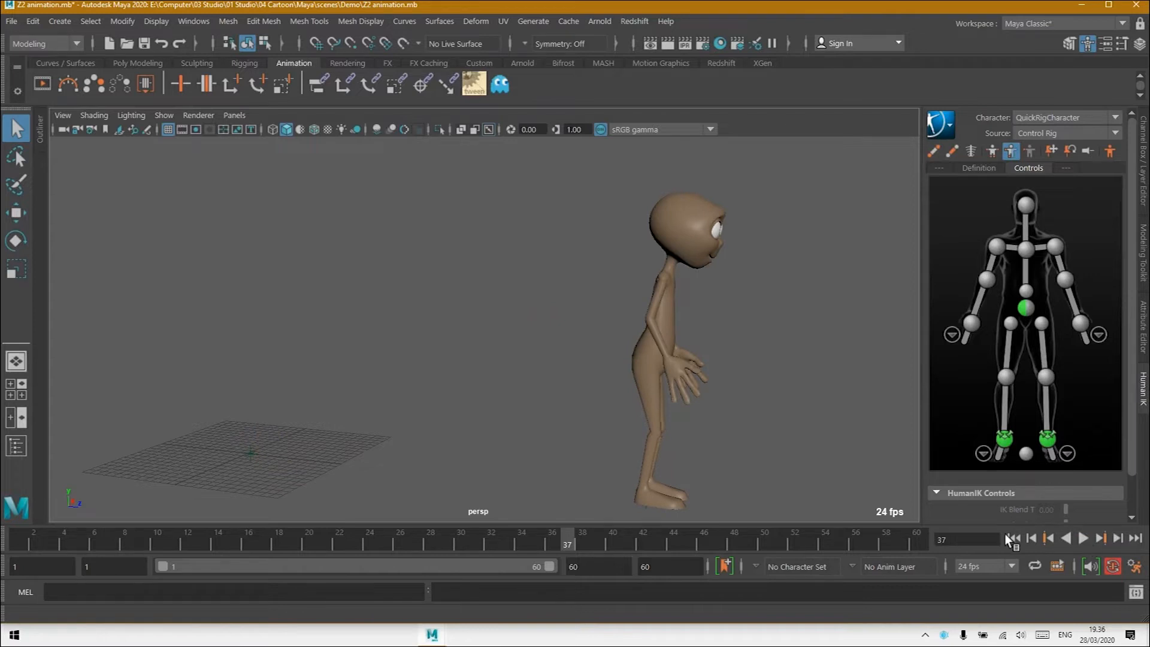
click(1010, 537)
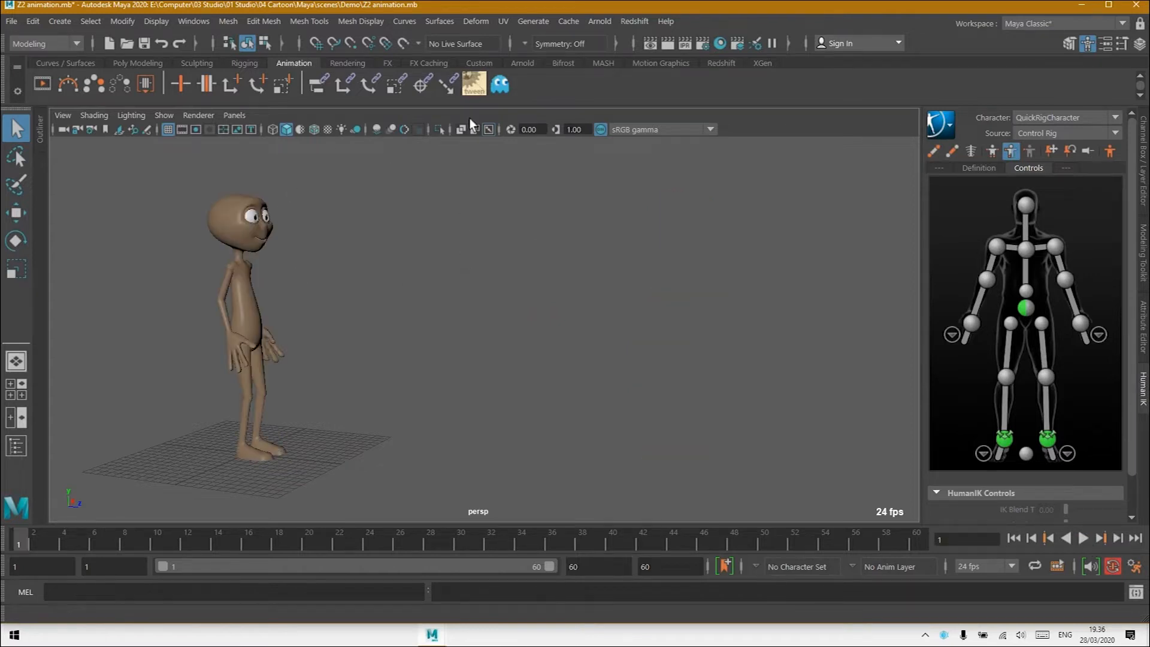
Step: Open bhGhost, add the character's body mesh Character|Geo|Geo to its mesh list and collapse the Meshes section
click(505, 87)
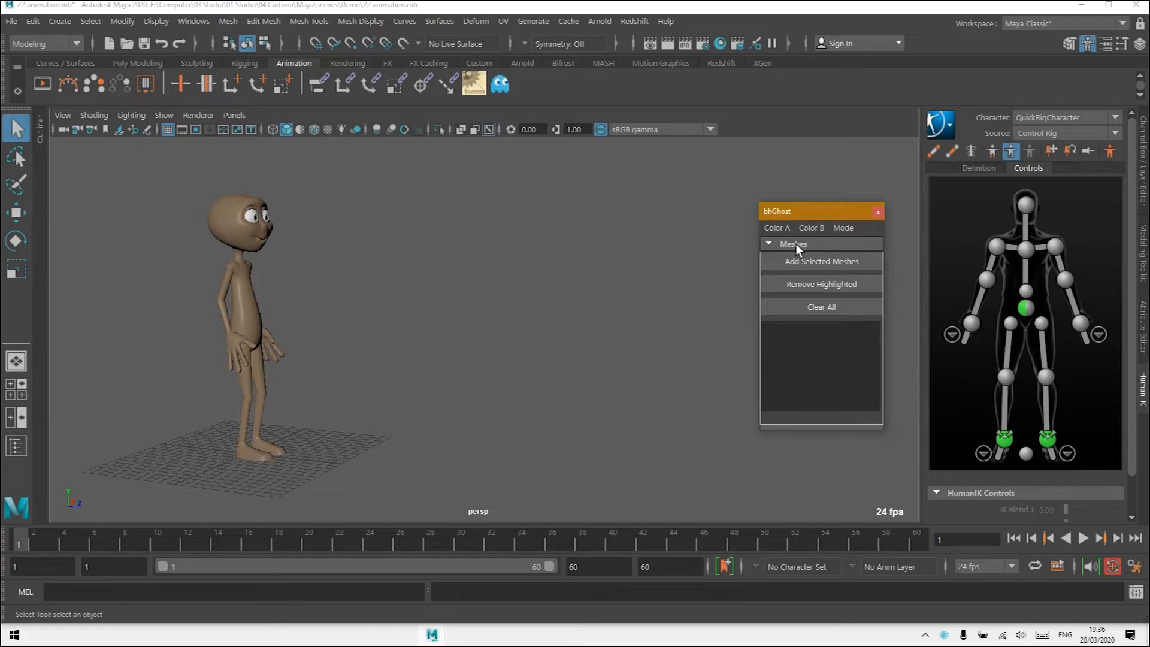
click(770, 244)
click(778, 245)
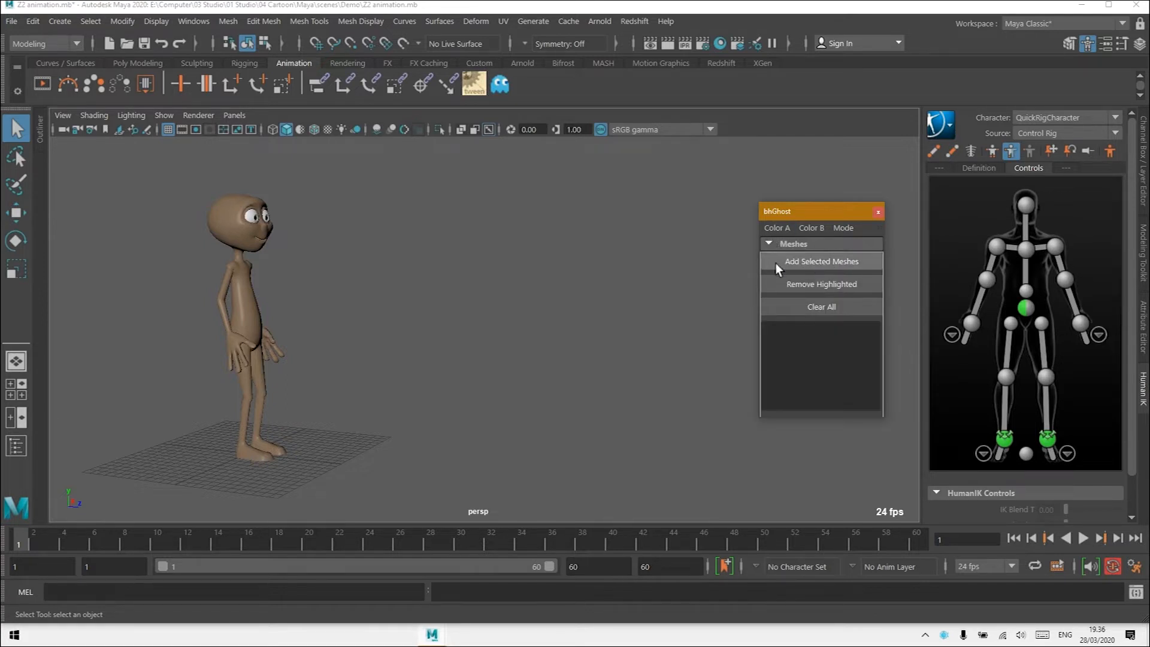
click(230, 204)
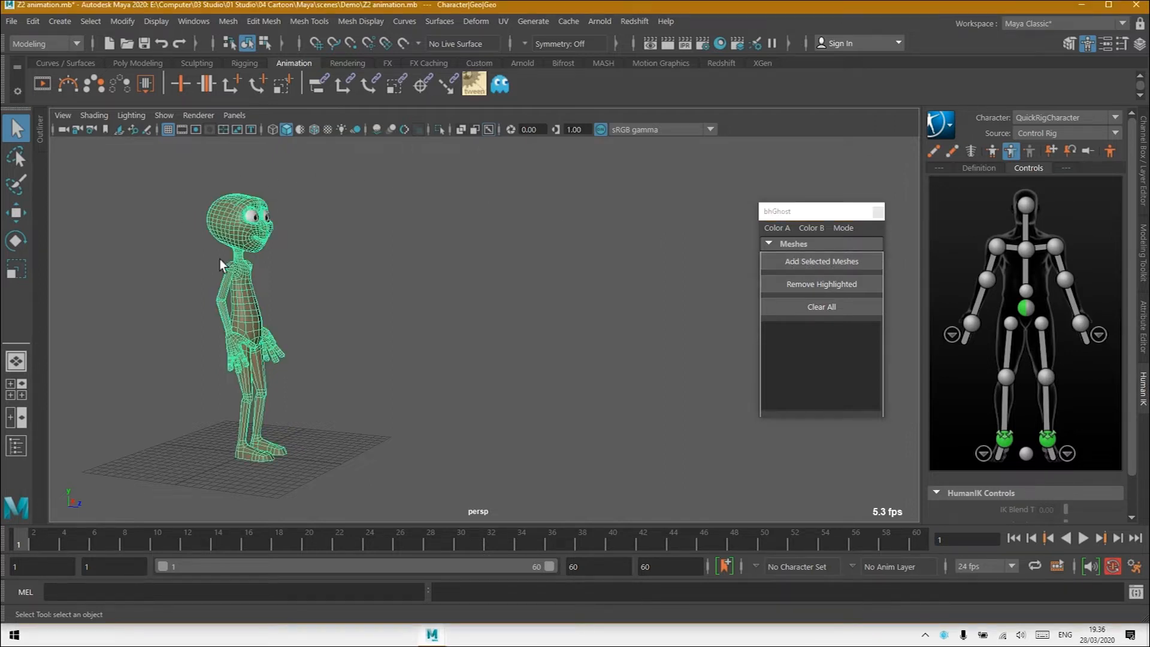
click(817, 266)
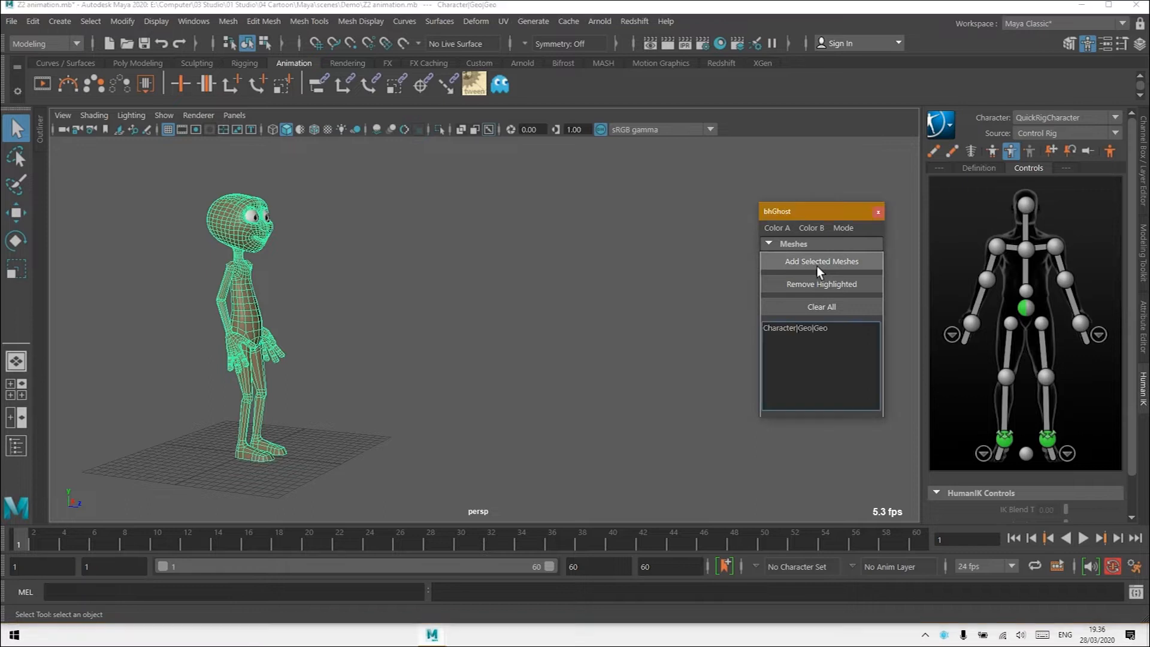
click(782, 241)
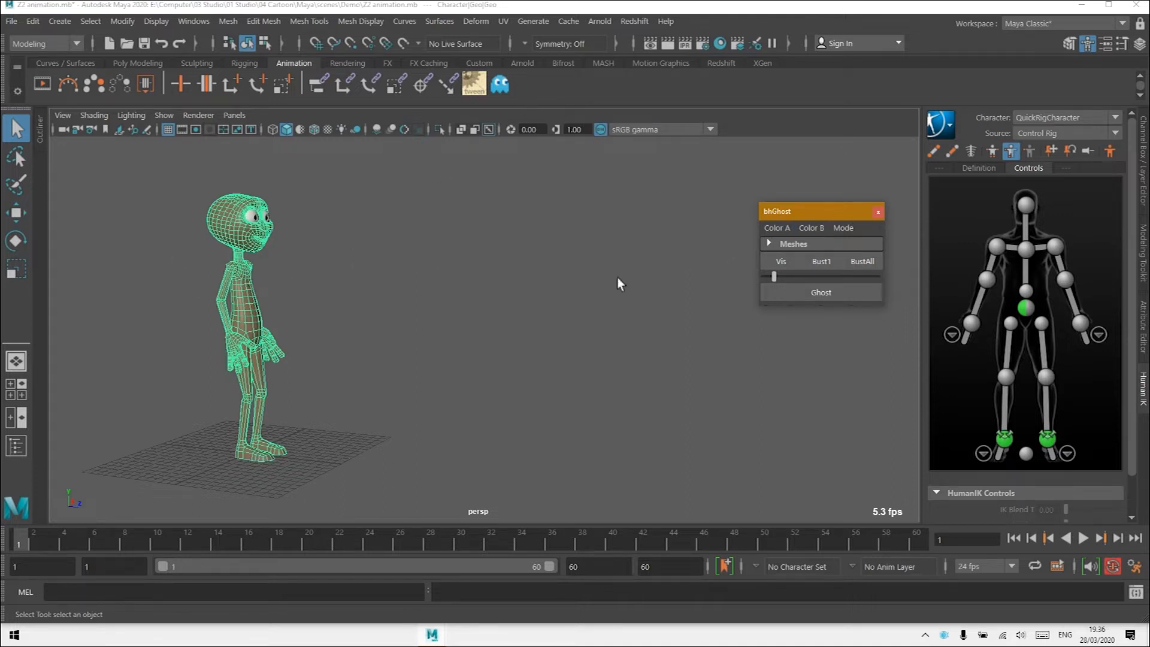
Step: Create a shelf button for the current setup with bhGhost's own tool, close the bhGhost window and deselect the character
click(881, 229)
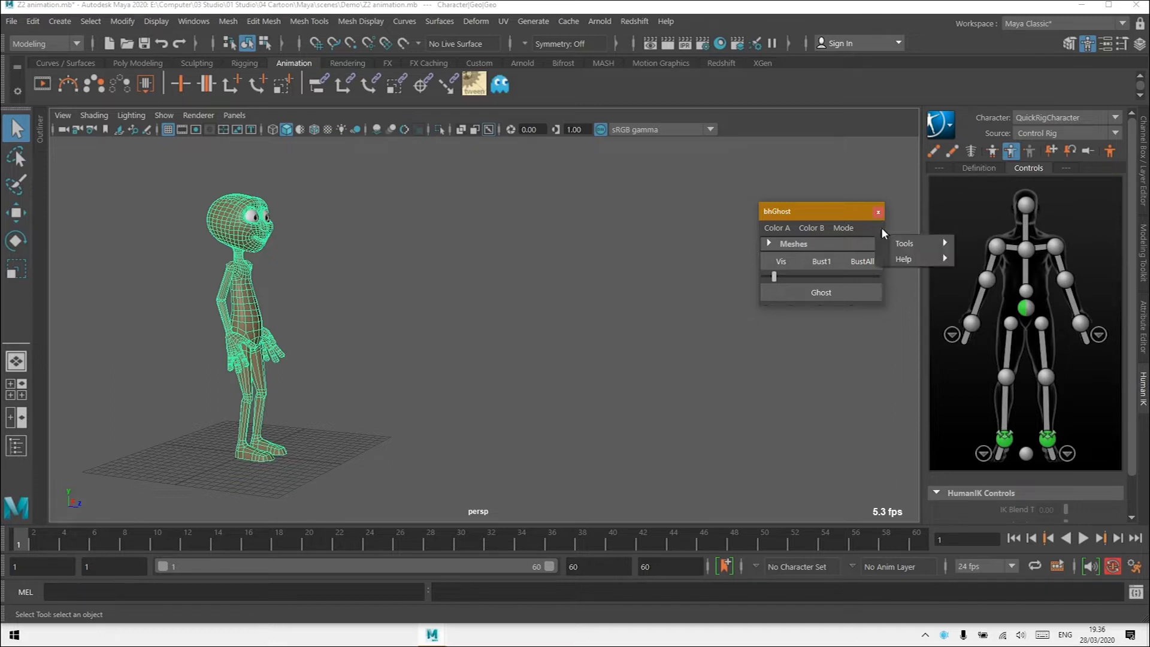
mouse_move(933, 244)
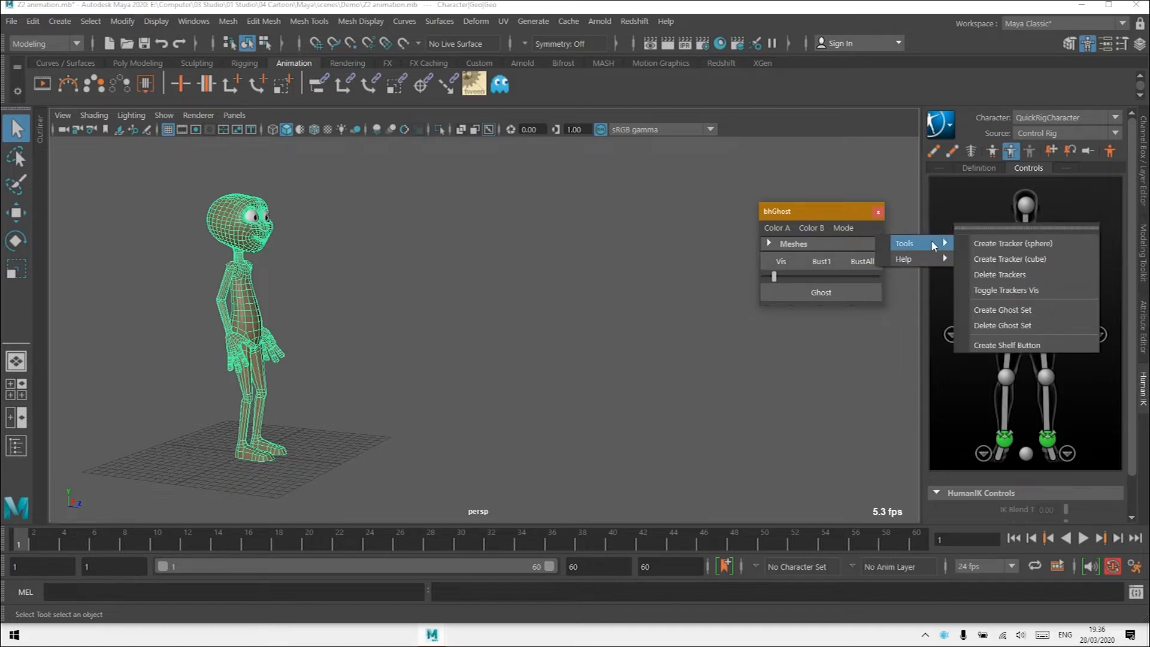
click(1052, 346)
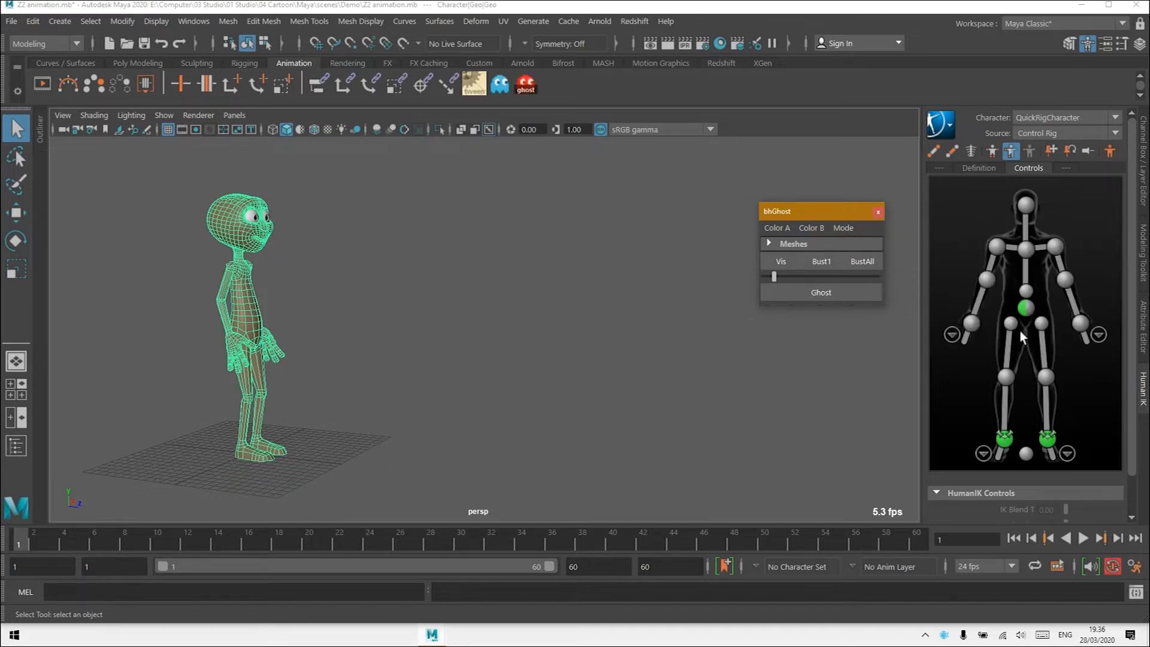
click(878, 212)
click(528, 218)
Step: Inspect the red ghost button's name and icon settings in the Shelf Editor and close the editor
right_click(520, 90)
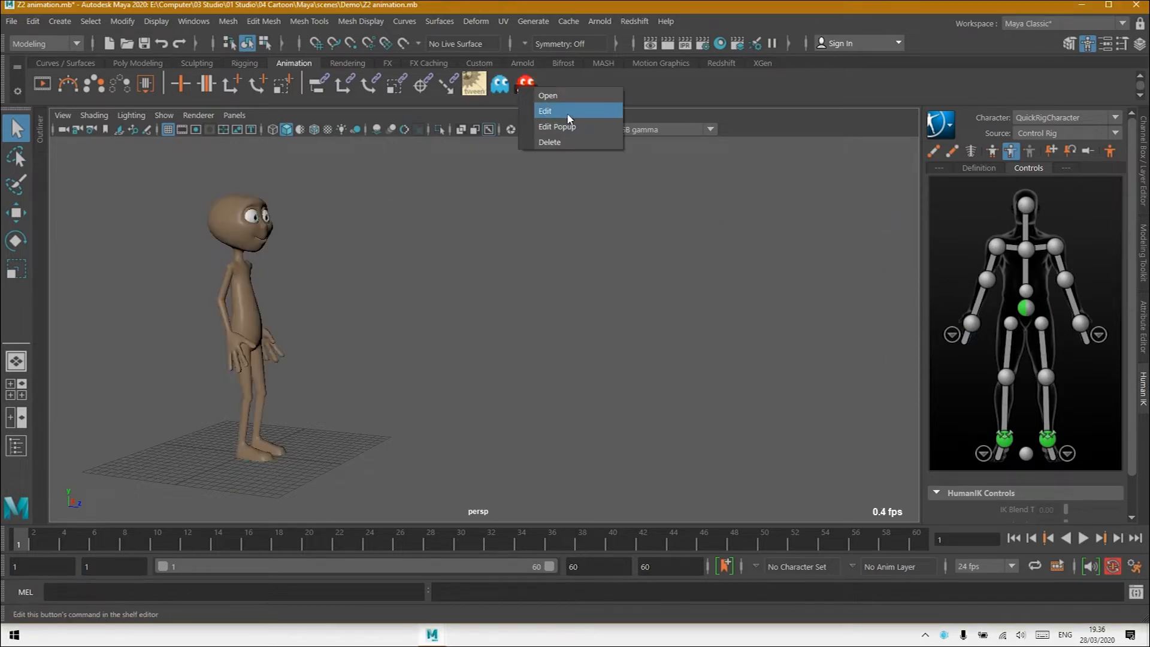
click(565, 114)
click(571, 180)
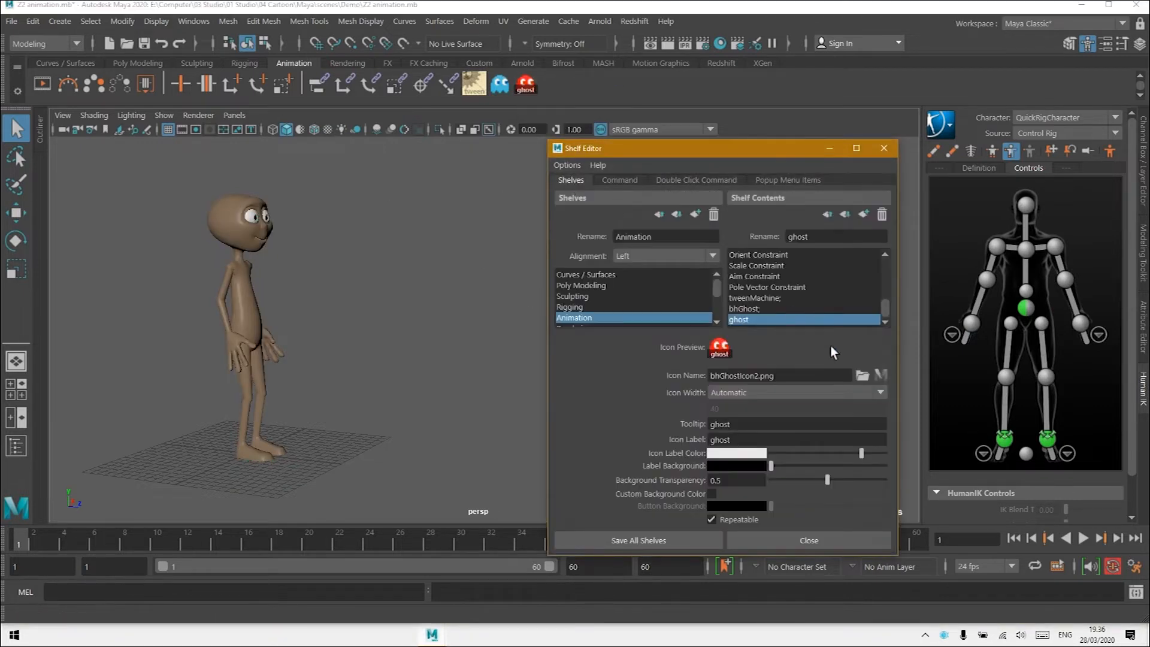
click(884, 149)
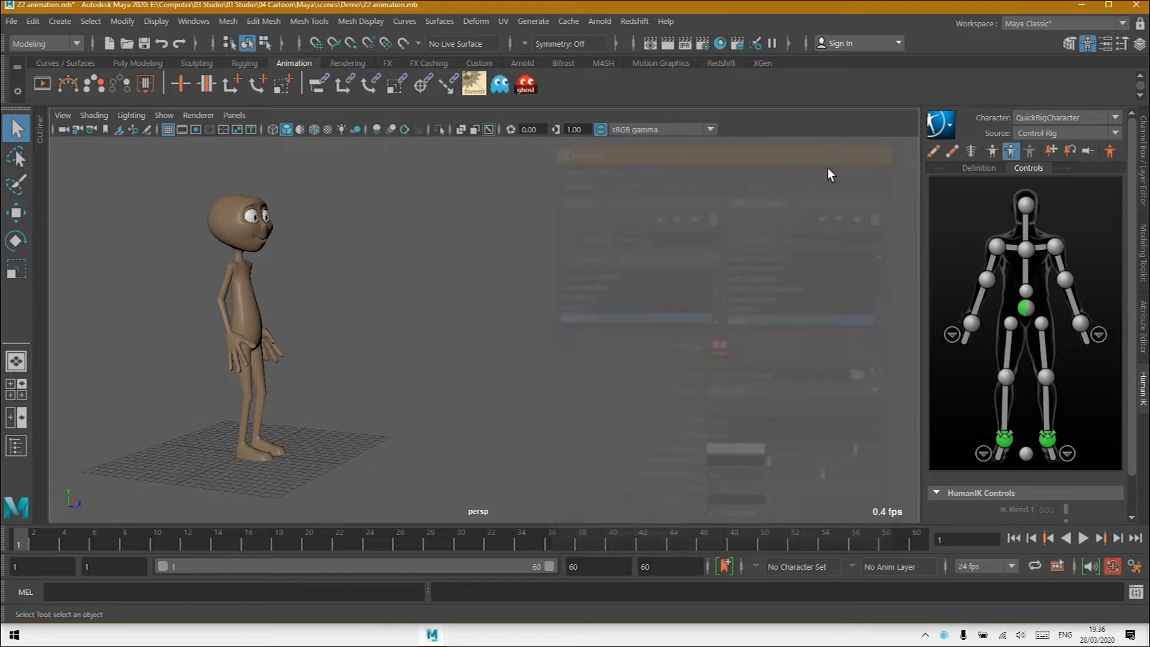
Step: Open bhGhost from the red ghost shelf button and check the meshes stored in its list
click(525, 88)
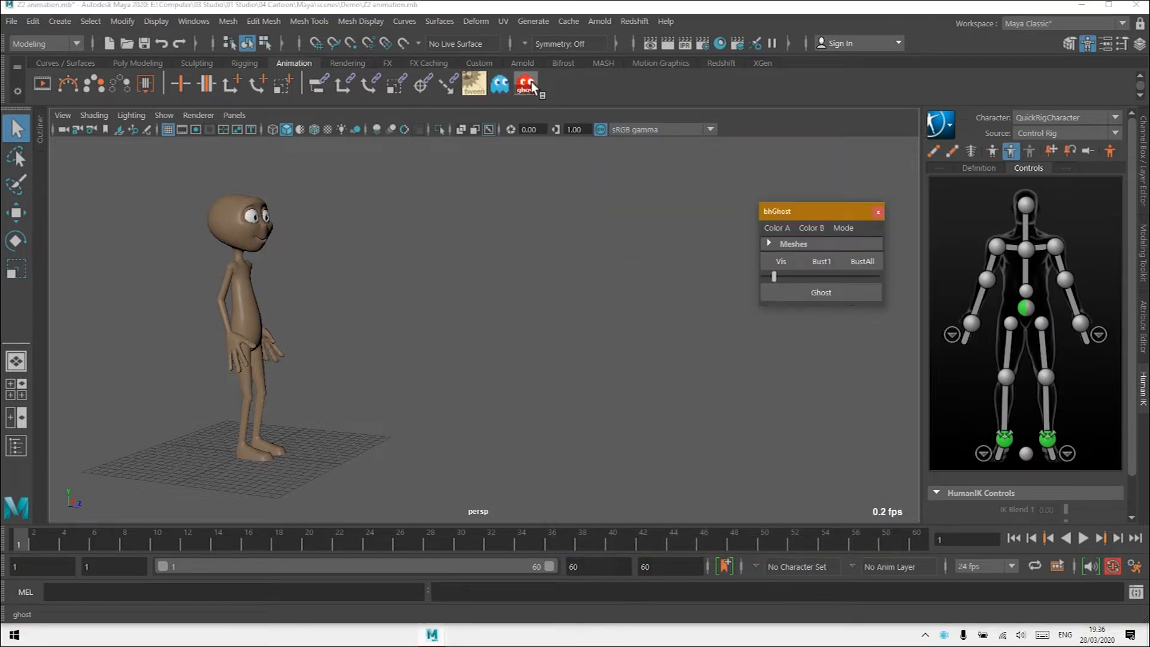
click(785, 246)
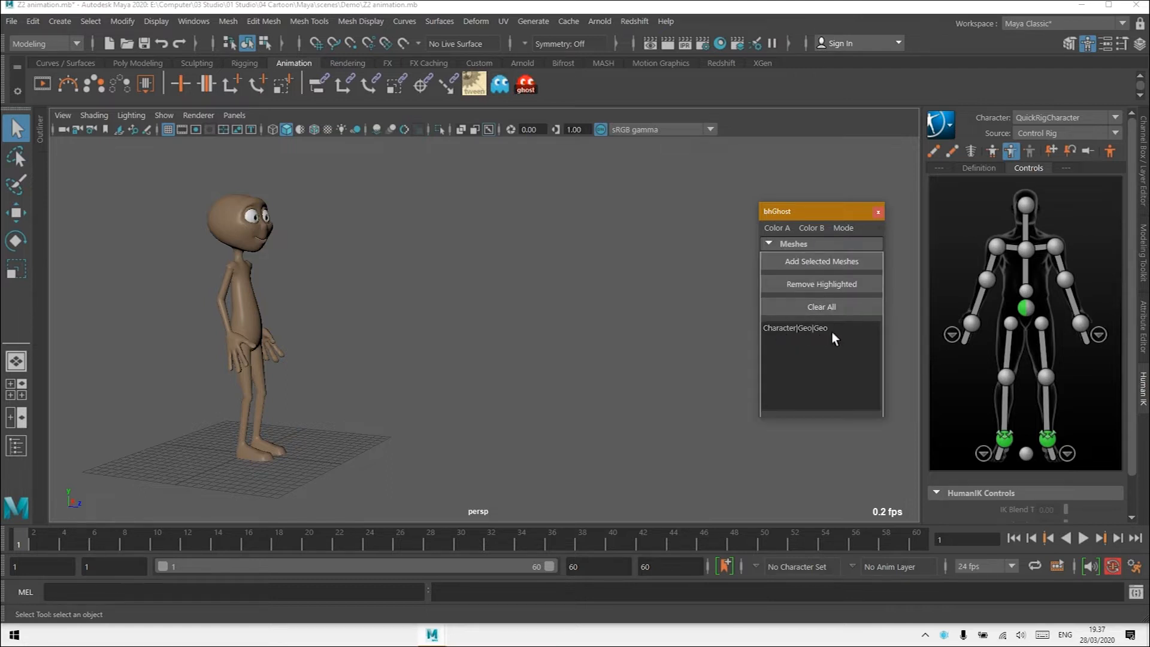
click(777, 246)
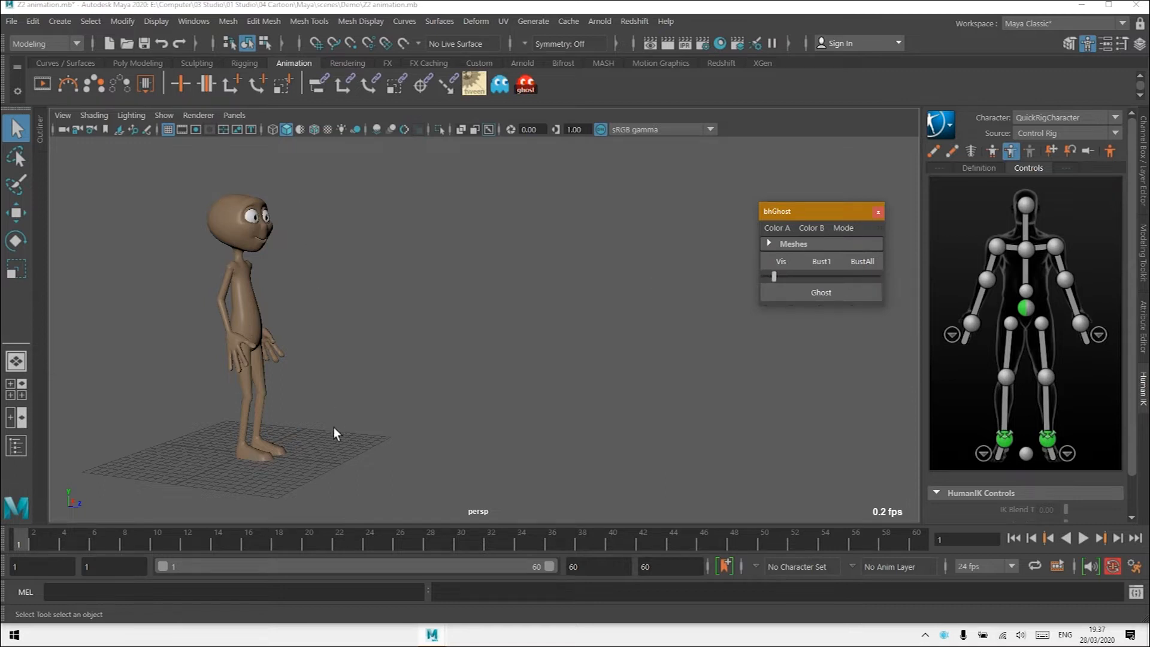
Step: Create ghosts of the character on frames 1, 17 and 27
click(831, 292)
drag(34, 536, 214, 551)
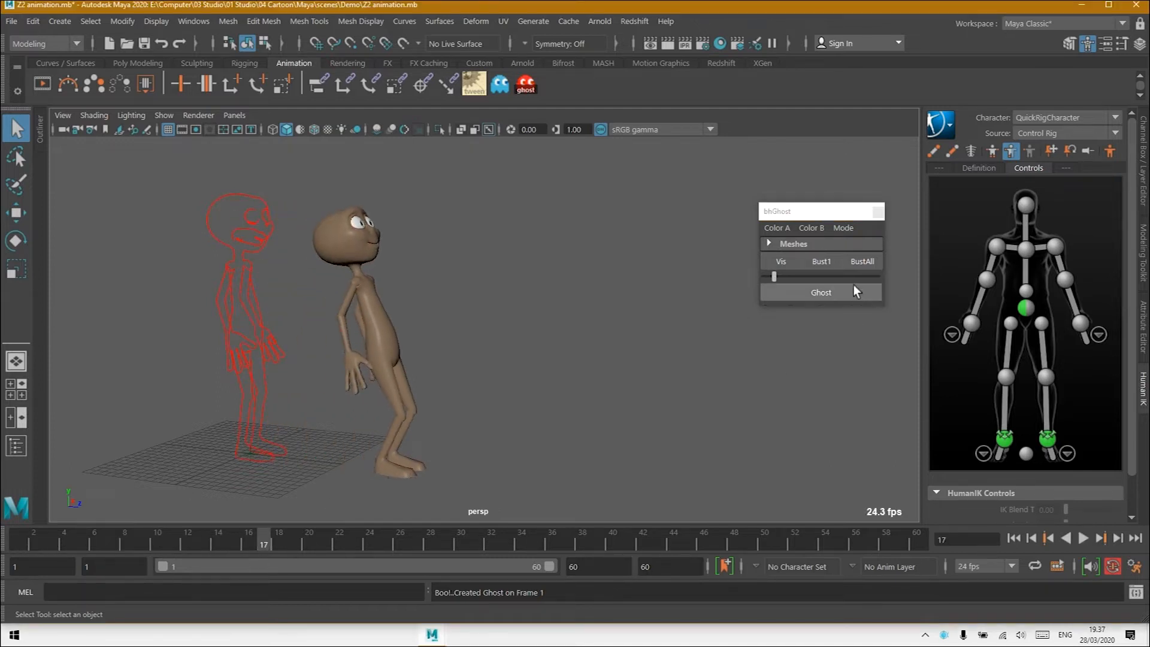
click(836, 292)
drag(275, 545, 418, 548)
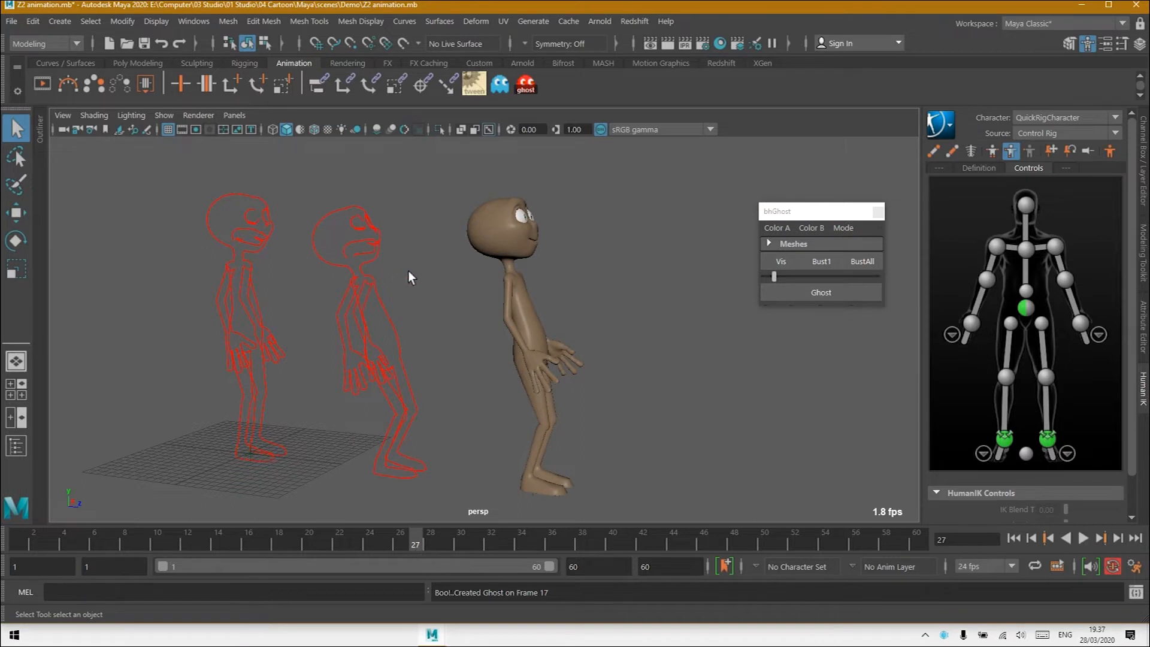
alt+drag(413, 282, 493, 313)
alt+right_drag(493, 313, 435, 308)
alt+middle_drag(456, 321, 455, 314)
alt+right_drag(484, 334, 428, 329)
alt+middle_drag(452, 349, 390, 344)
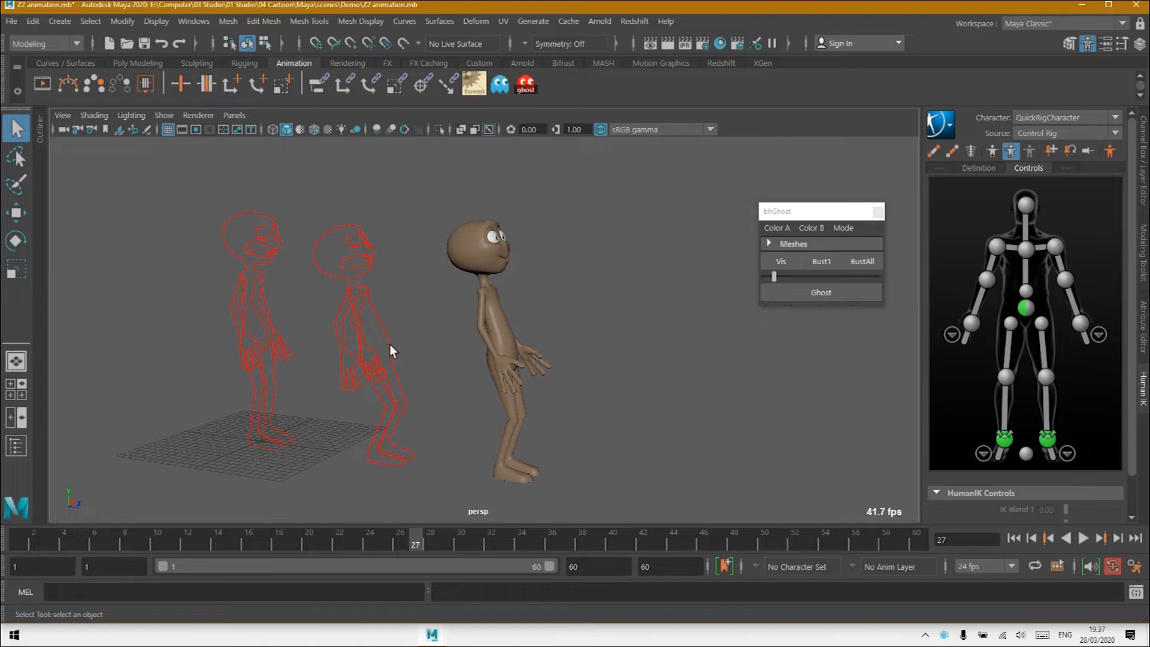
click(834, 292)
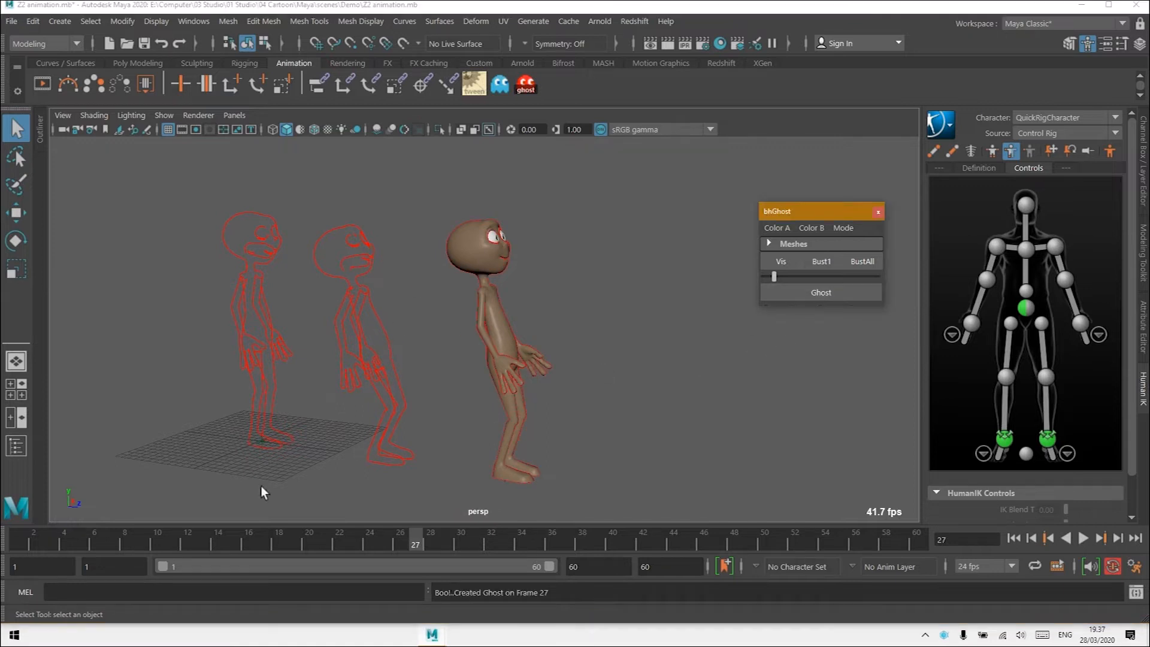
Step: Scrub through the animation back to frame 1, delete the ghost on that frame and remove all remaining ghosts
drag(401, 540, 506, 539)
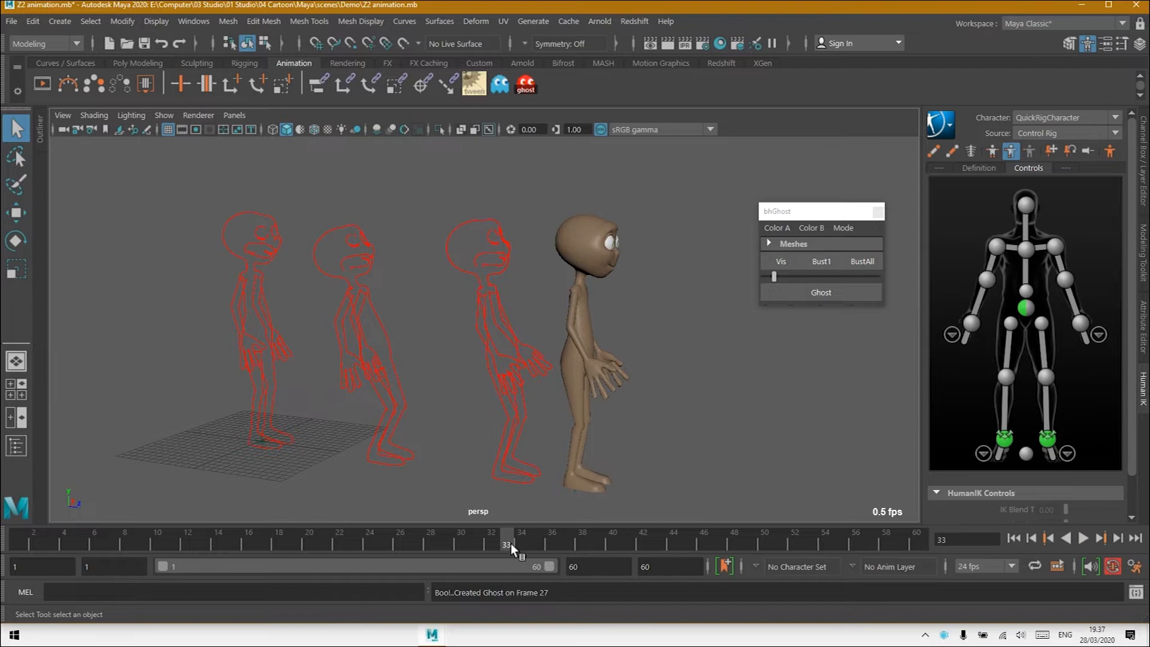
drag(511, 544, 7, 545)
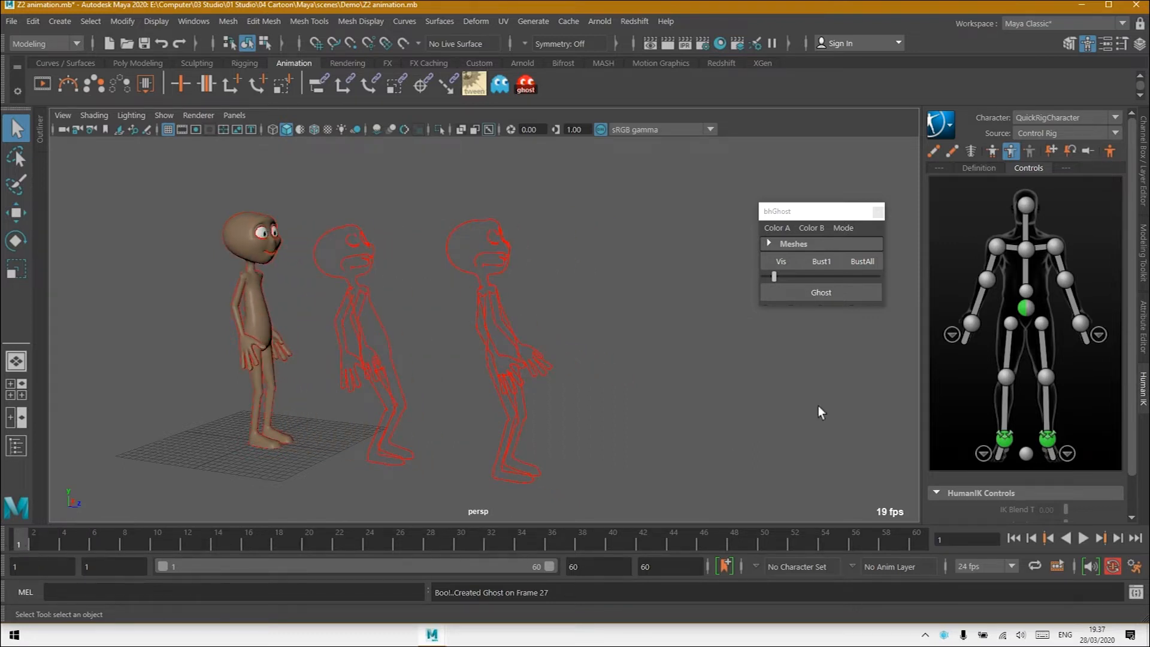
click(829, 261)
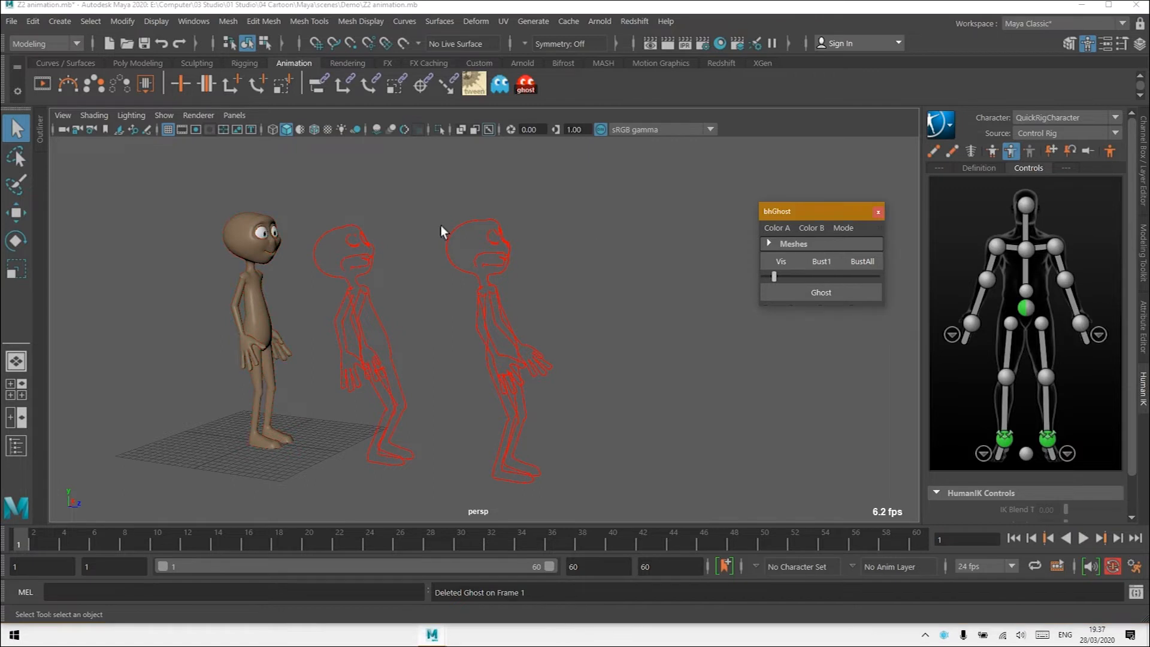
mouse_move(23, 536)
mouse_down()
mouse_move(323, 563)
mouse_move(21, 542)
mouse_up()
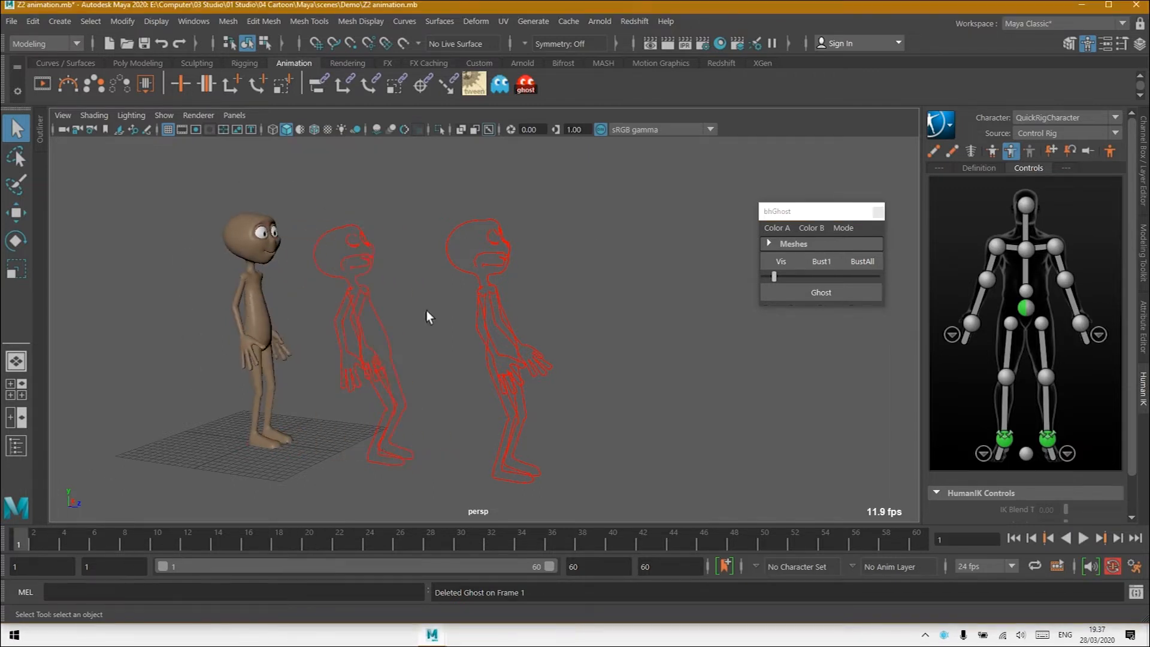
click(861, 260)
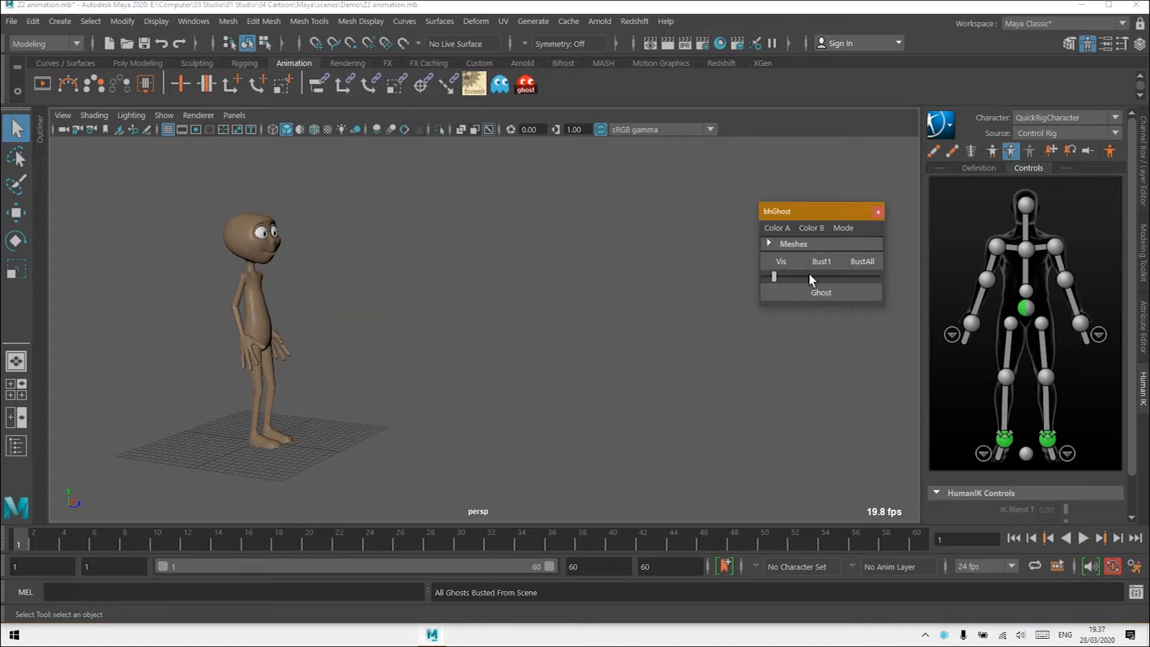
Step: Create ghosts of the character on frames 1 and 16
click(1012, 540)
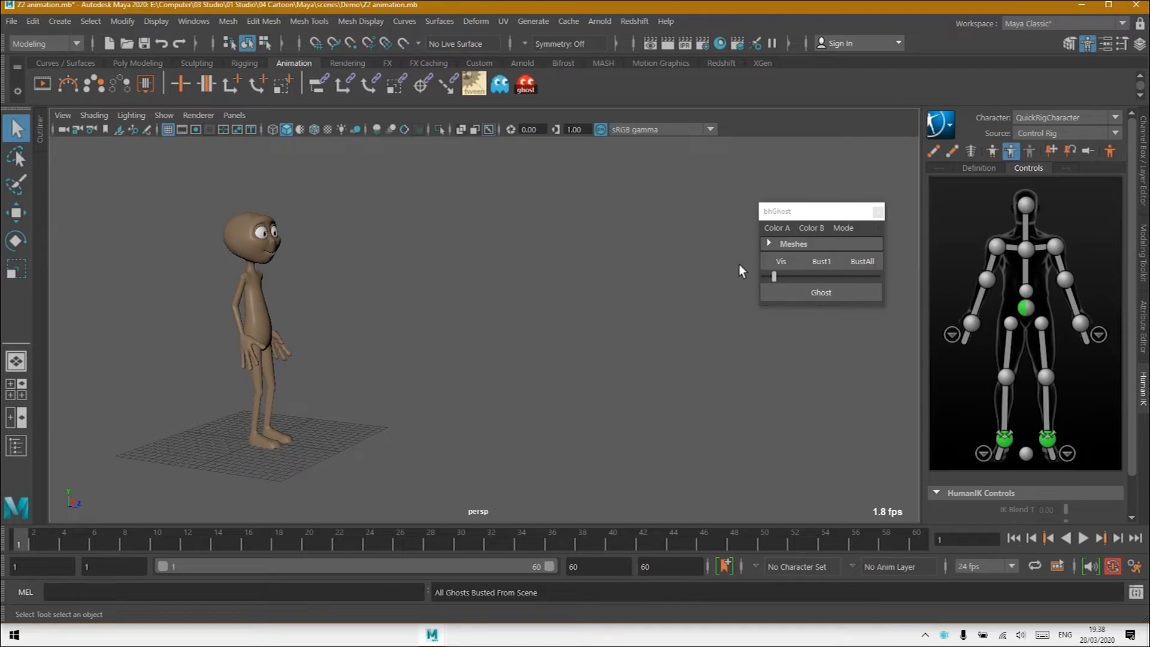
click(824, 292)
drag(26, 537, 248, 538)
click(809, 293)
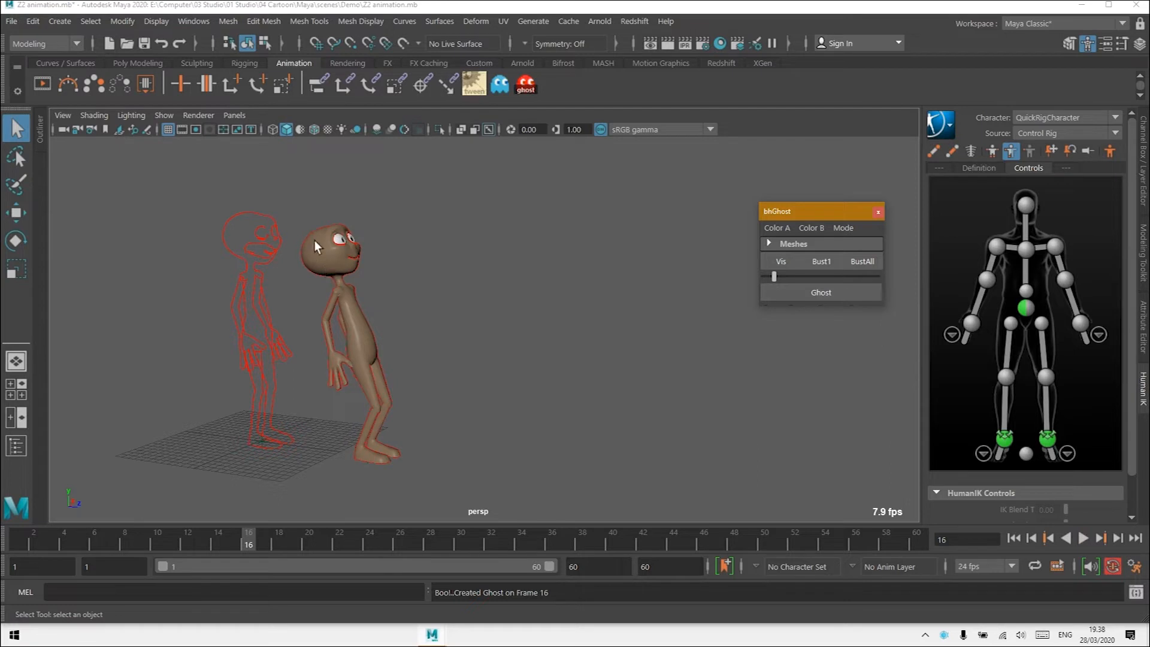
Step: Thicken the ghost outlines, try the 10x line thickness multiplier and lower the thickness to about the middle of its range
drag(777, 277, 863, 277)
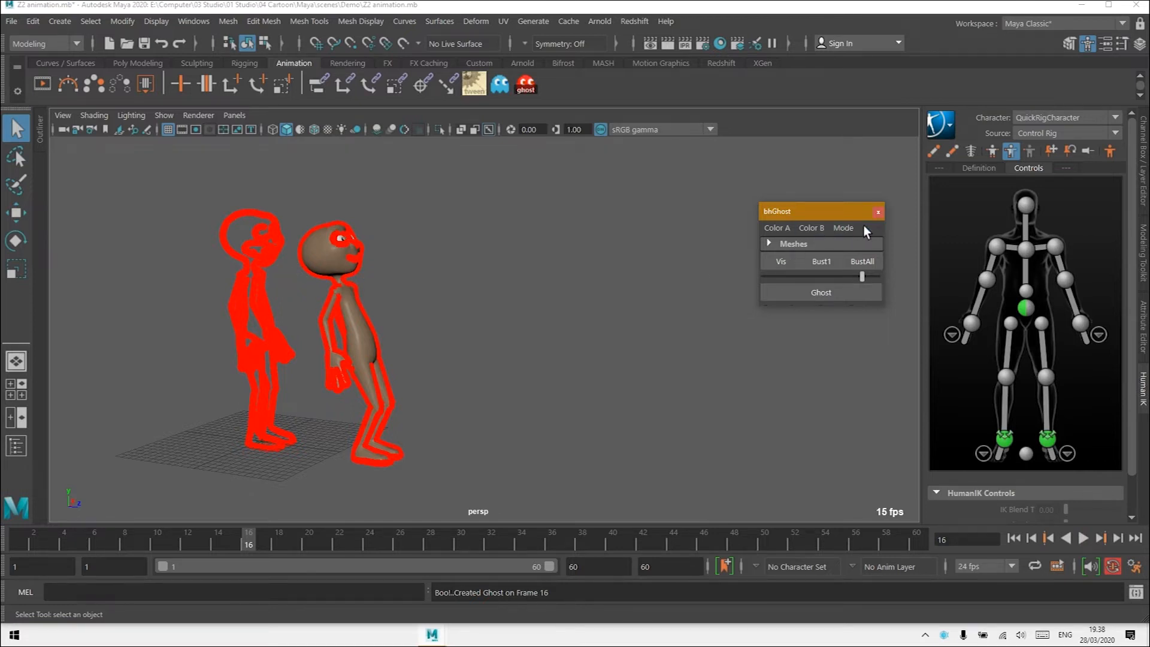
click(839, 229)
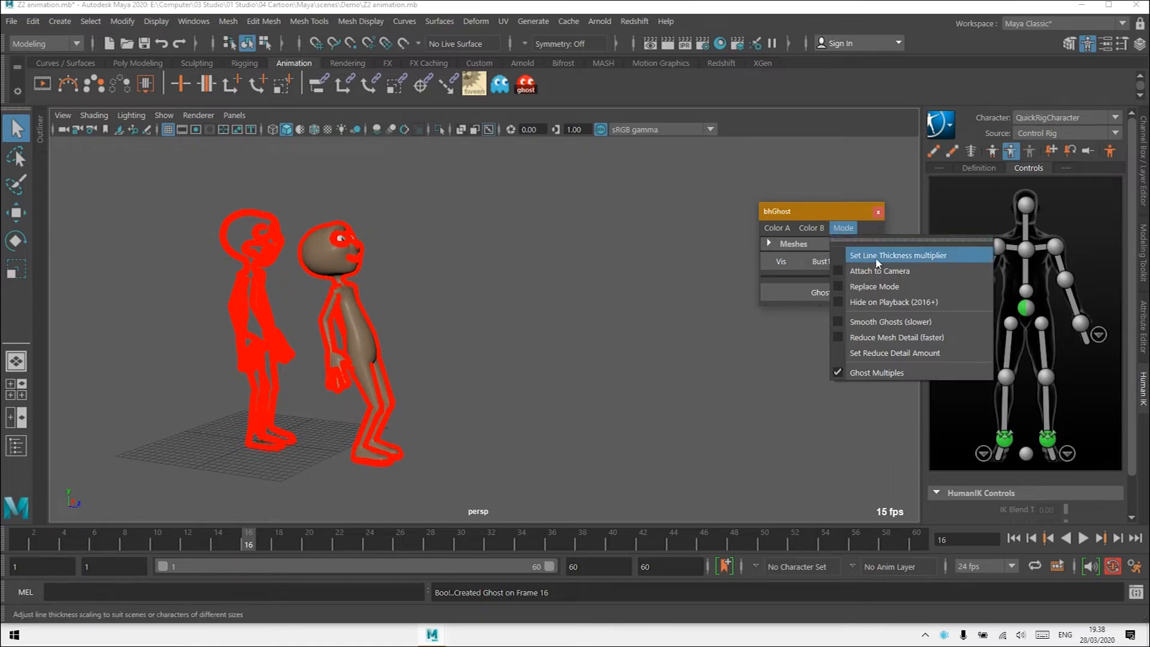
click(933, 256)
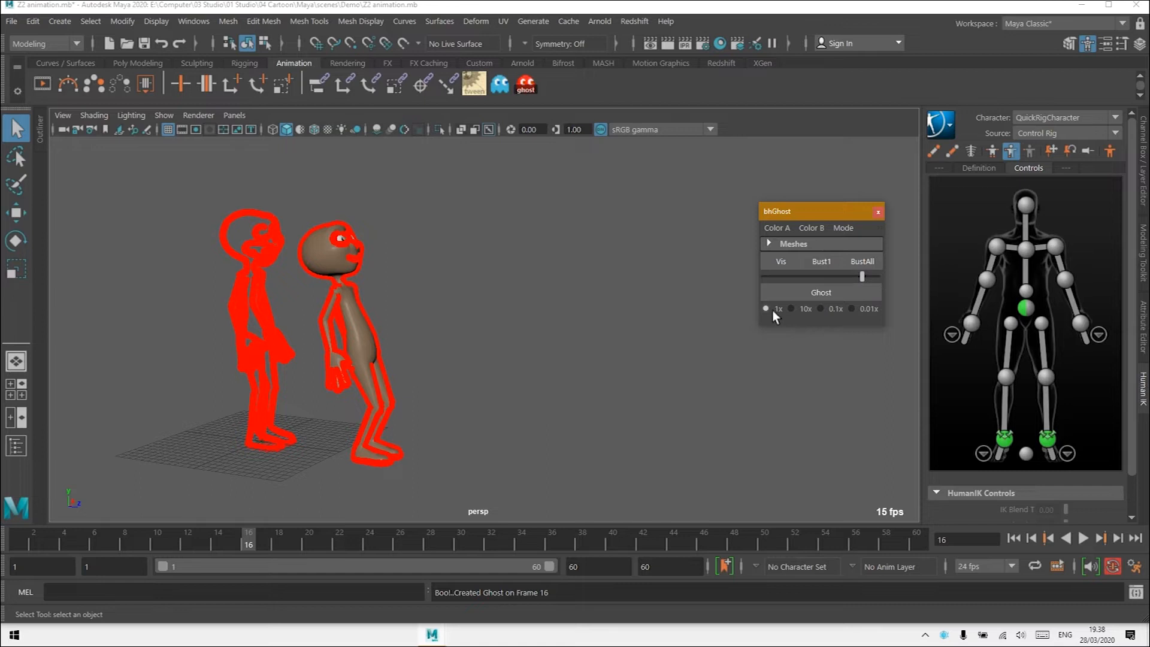
click(795, 308)
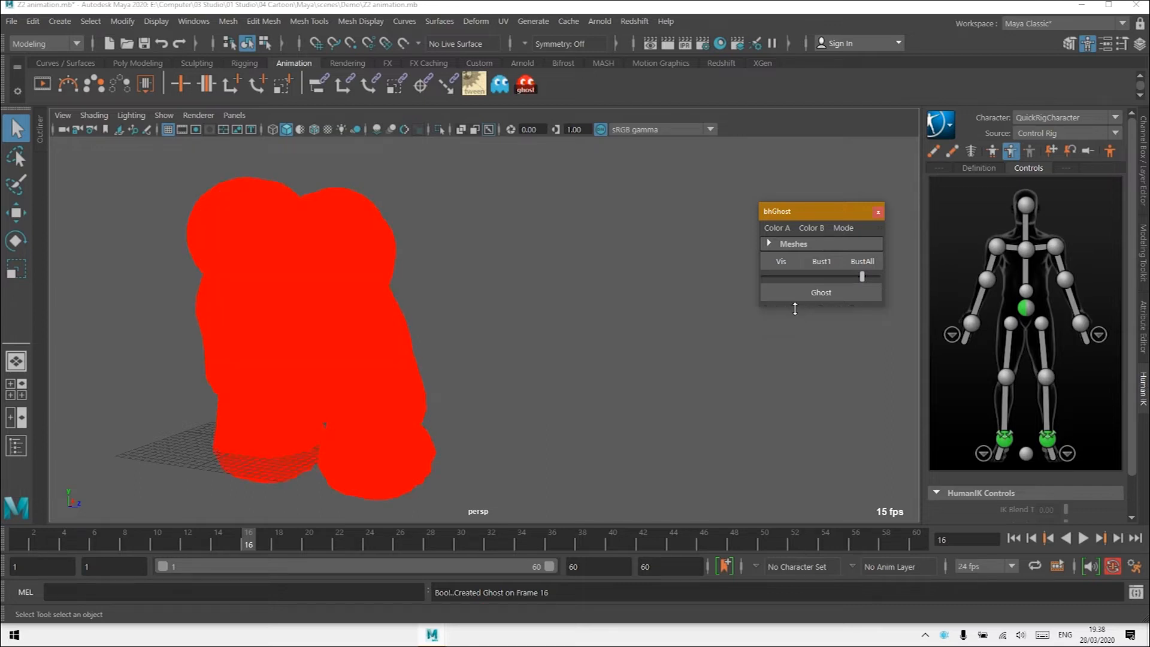
drag(862, 277, 808, 281)
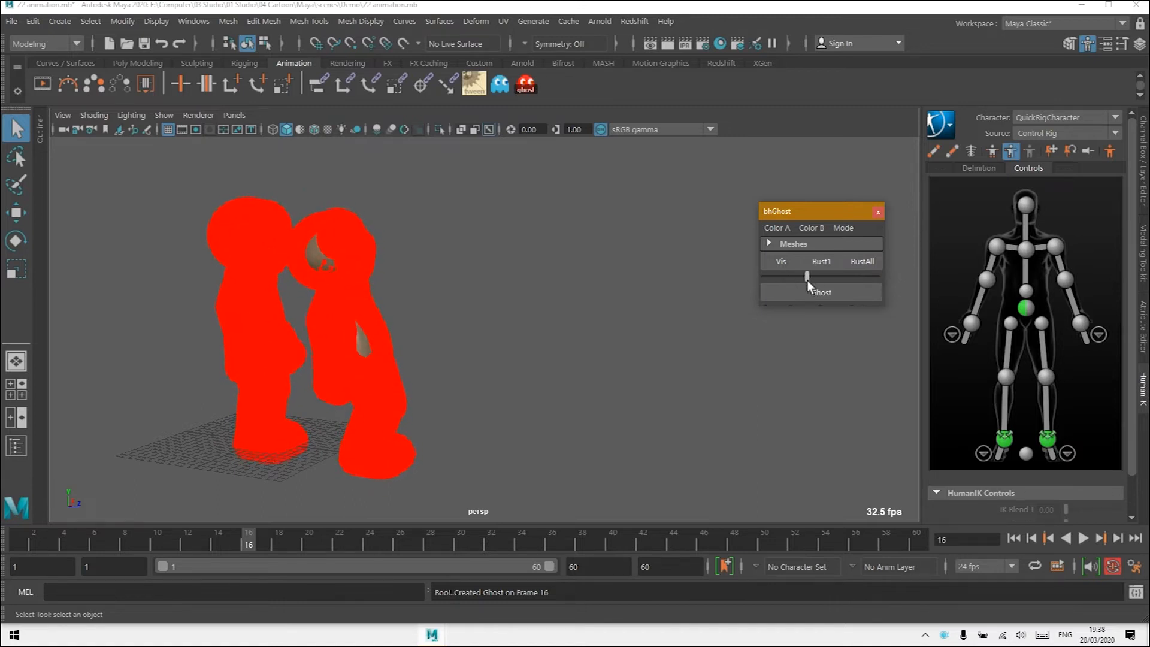
Step: Set the ghost line thickness multiplier to 1x and reduce the line thickness to about a quarter of its range
click(845, 229)
click(868, 256)
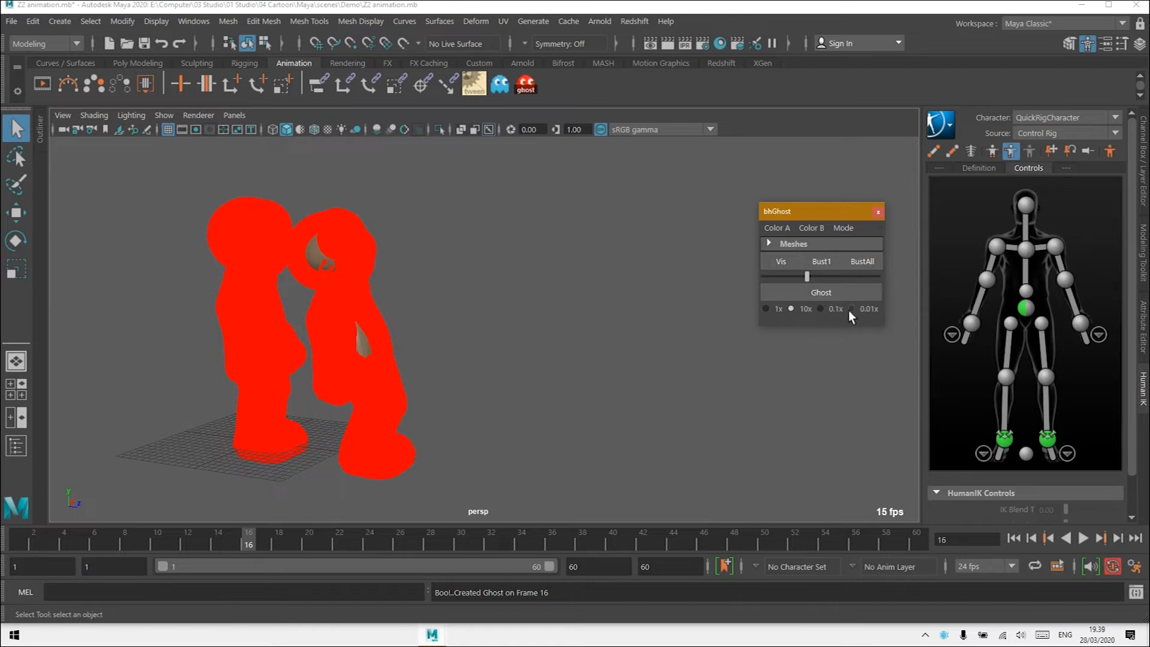
click(778, 307)
drag(824, 278, 796, 280)
click(508, 381)
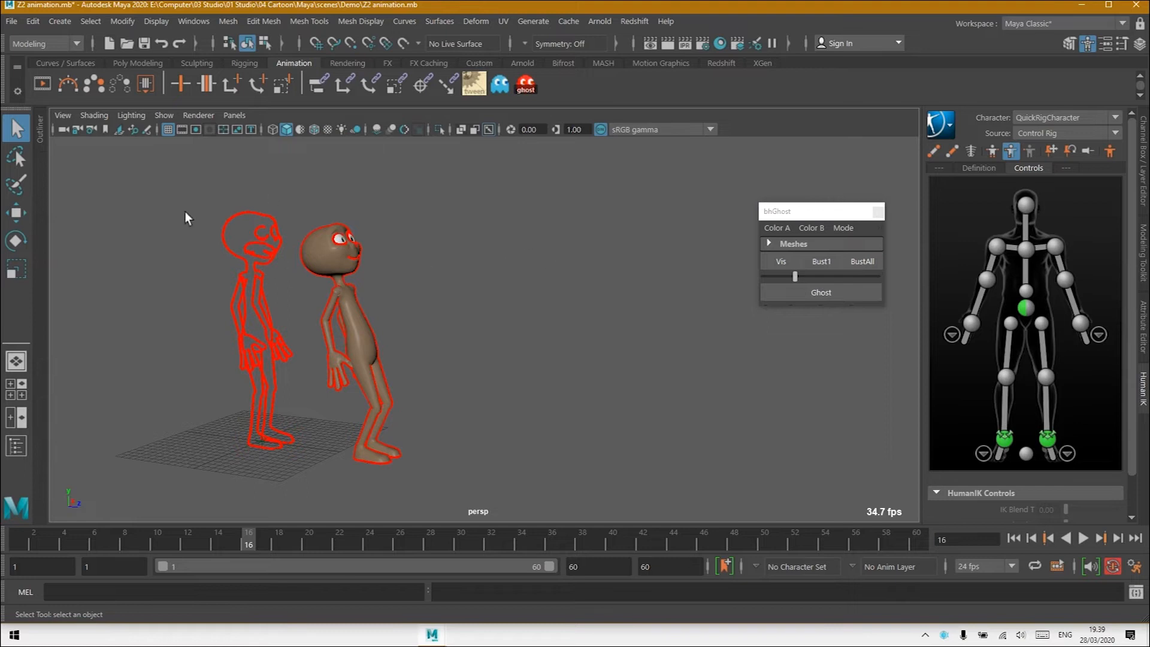
Step: Try green as Color A for the ghosts and settle on blue
click(779, 230)
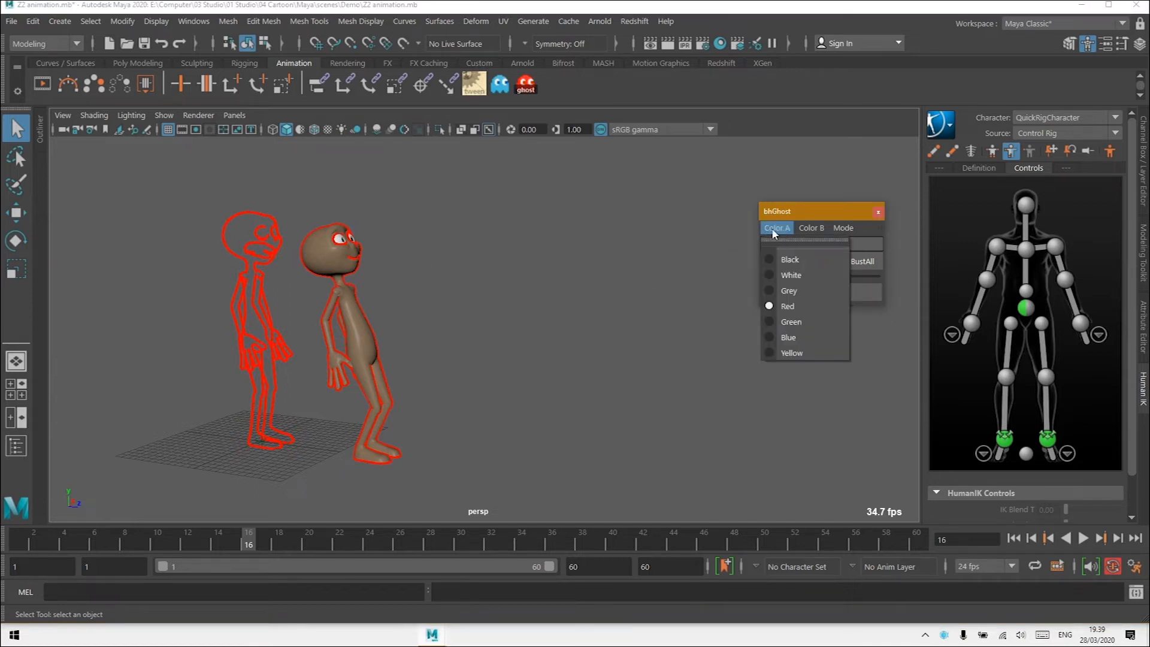
click(792, 323)
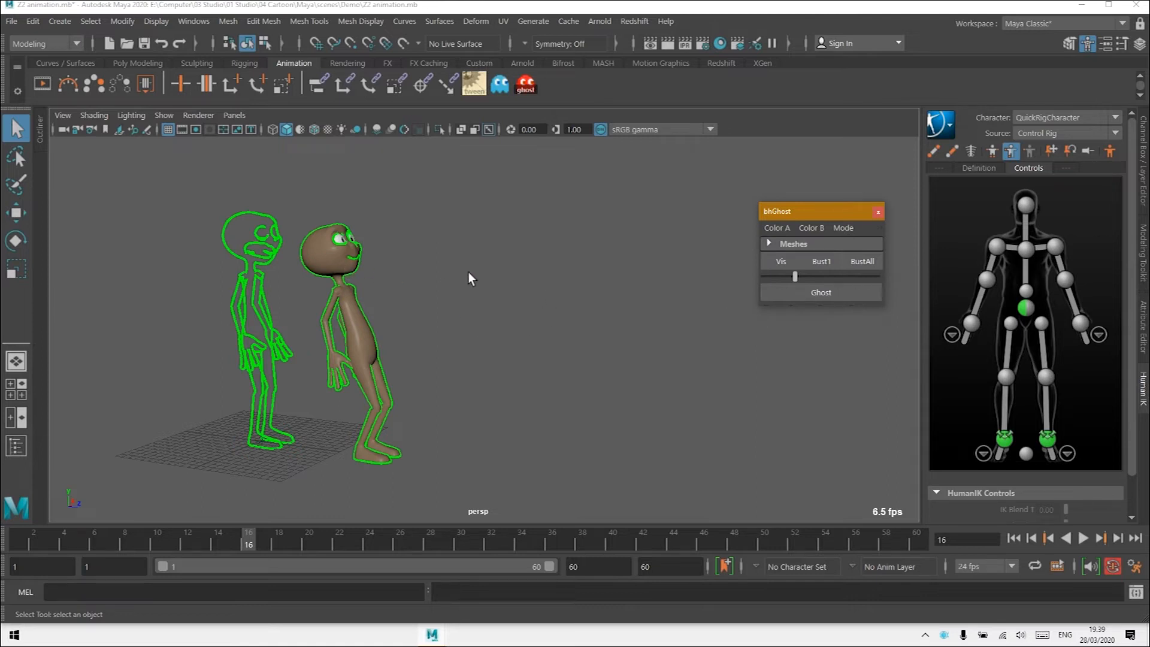
click(779, 228)
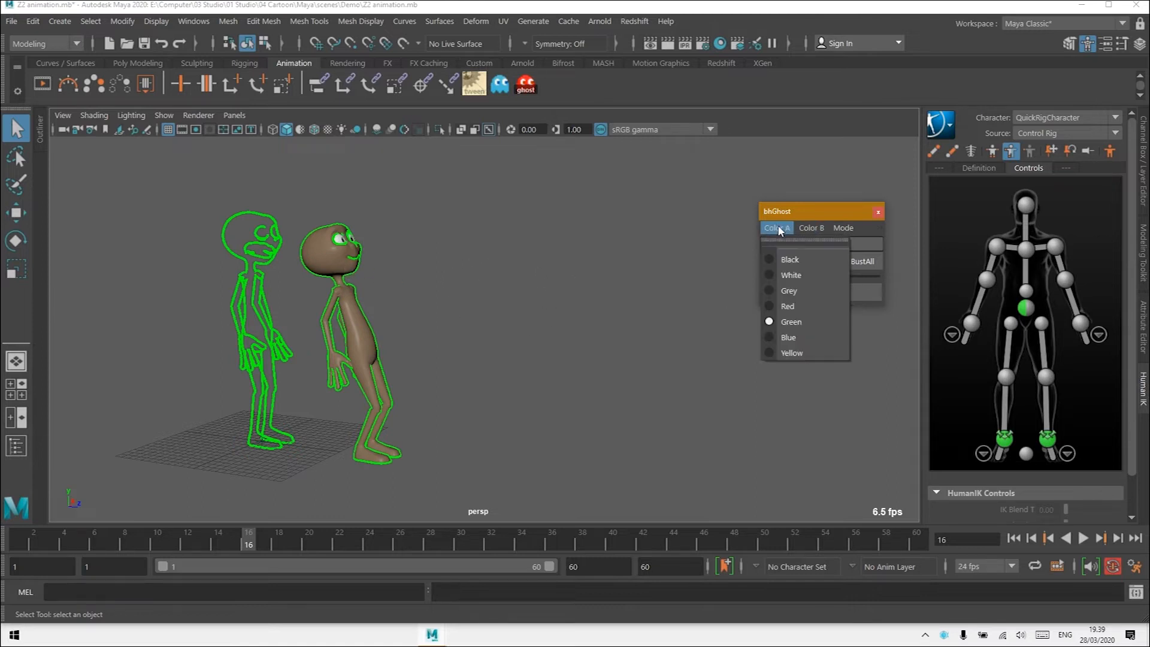
click(797, 334)
click(584, 350)
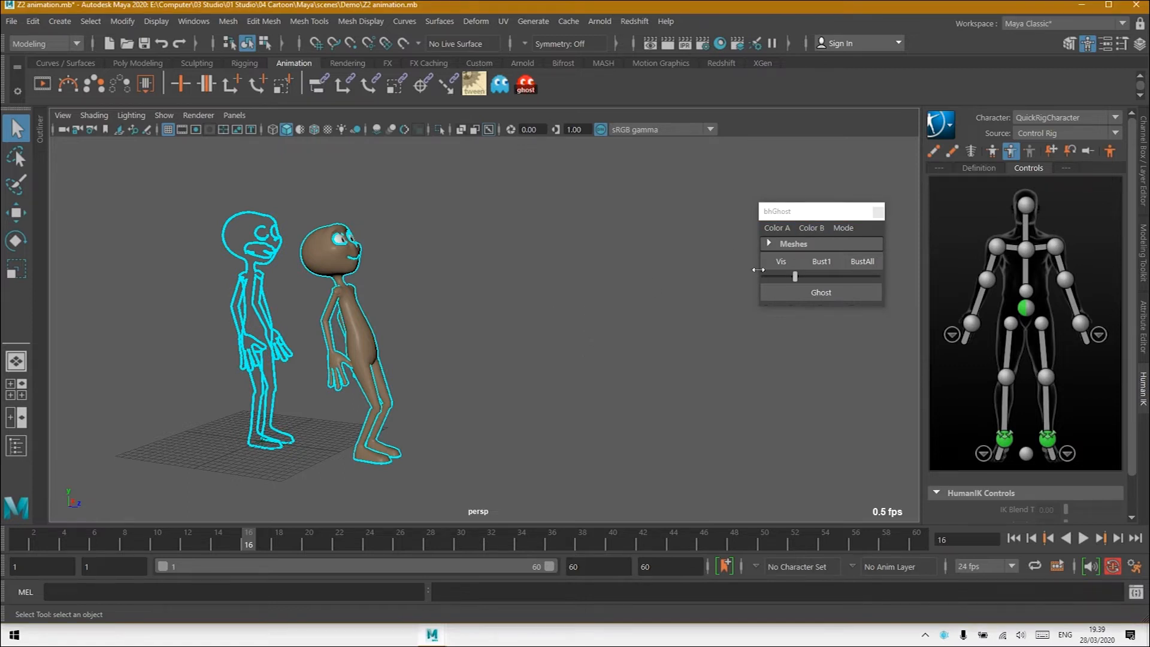
Step: Create a ghost of the character on frame 22 and delete that single ghost again
drag(242, 536, 337, 541)
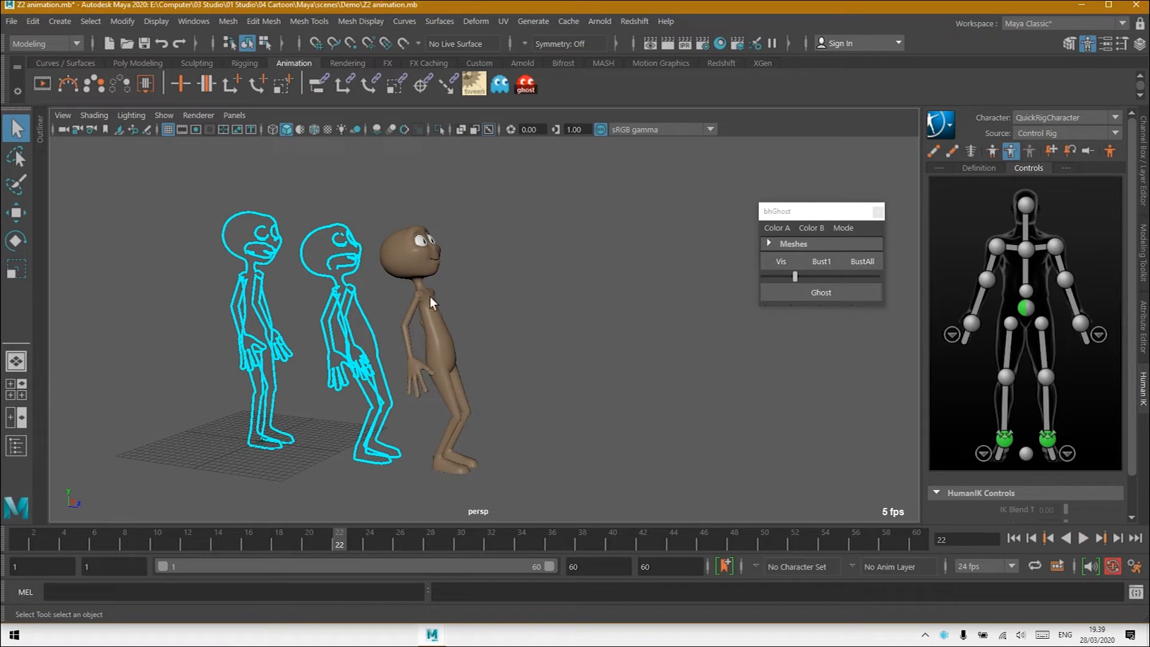
click(835, 294)
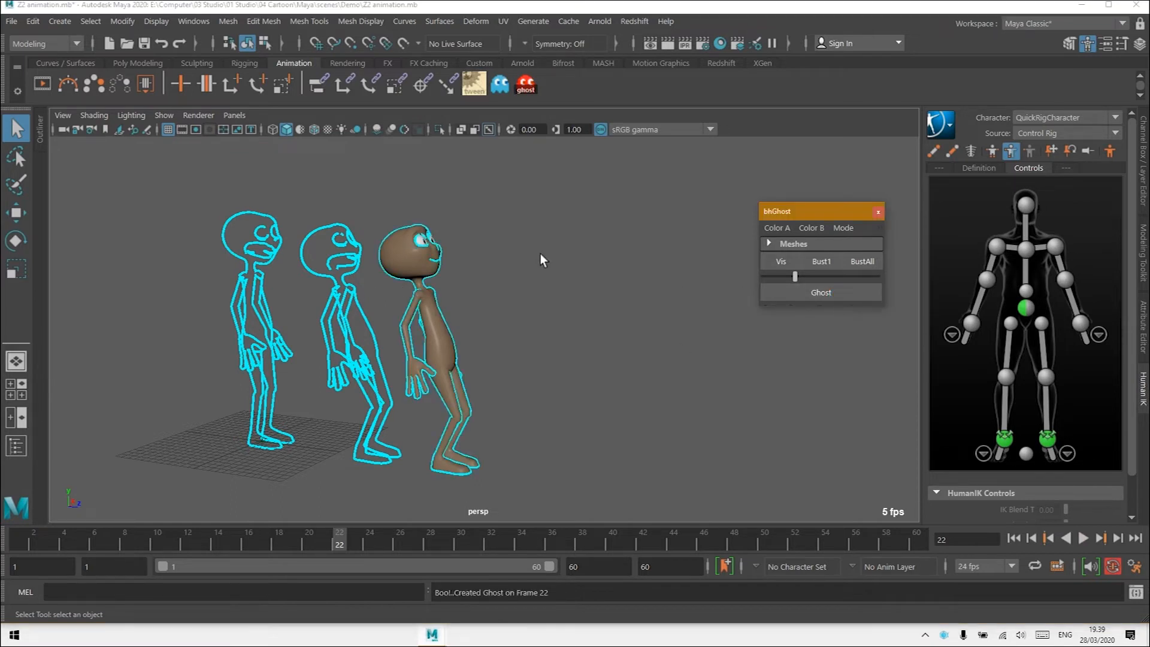
click(827, 261)
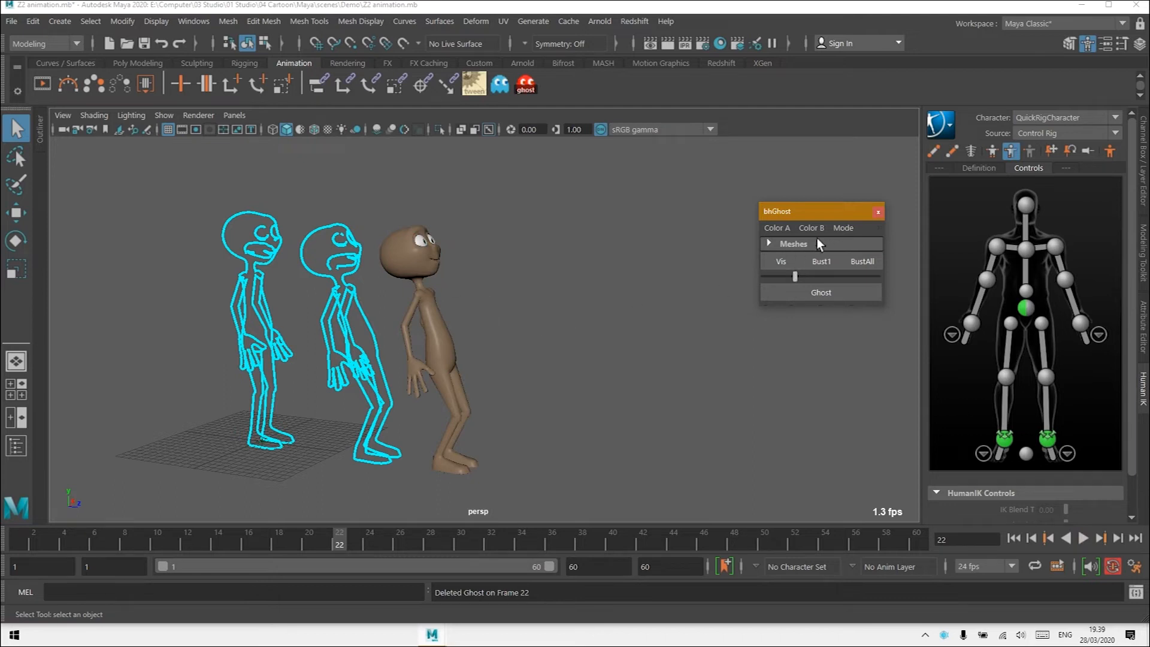
Step: Set Color B to red and create a ghost of the character on frame 22
click(802, 226)
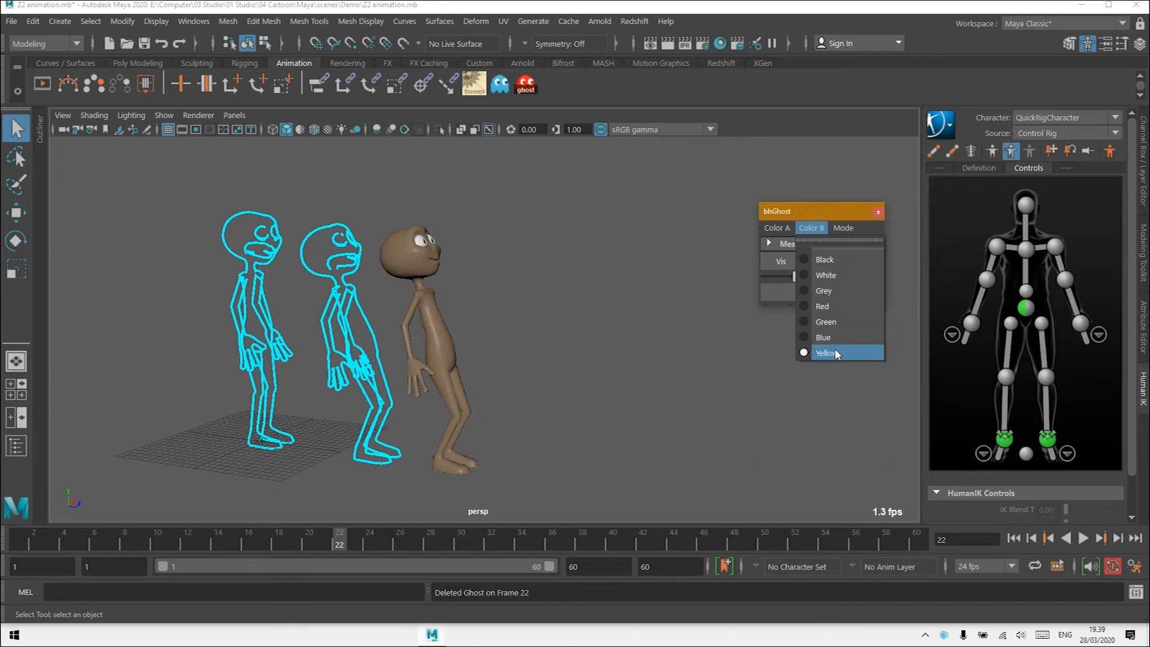
click(839, 306)
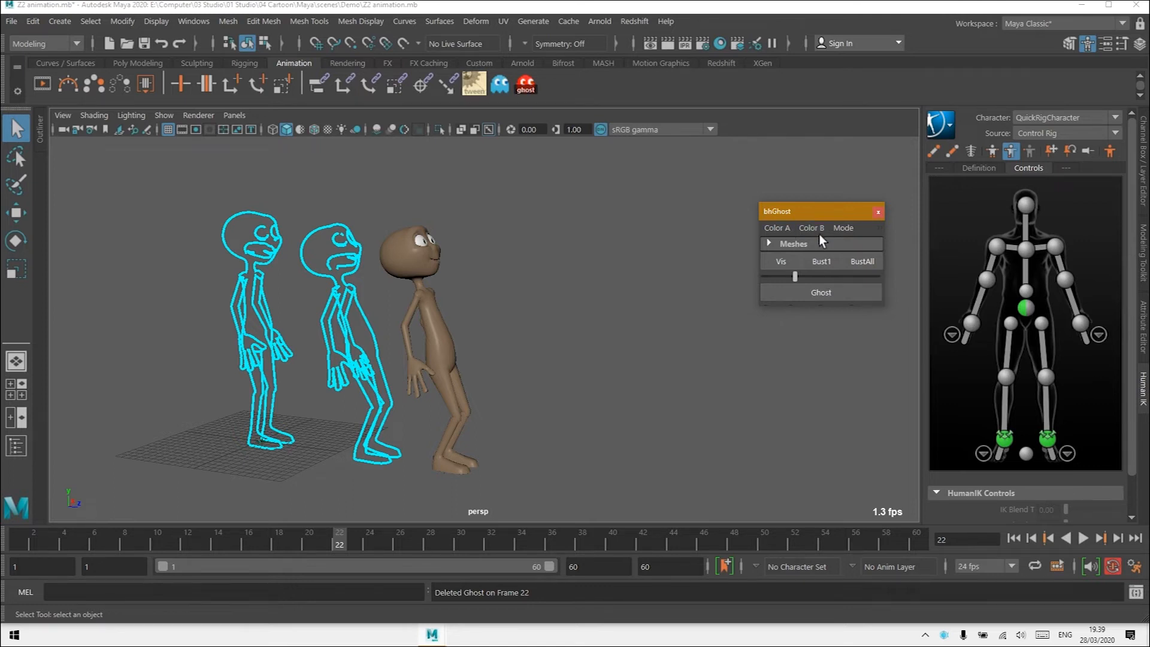
click(832, 293)
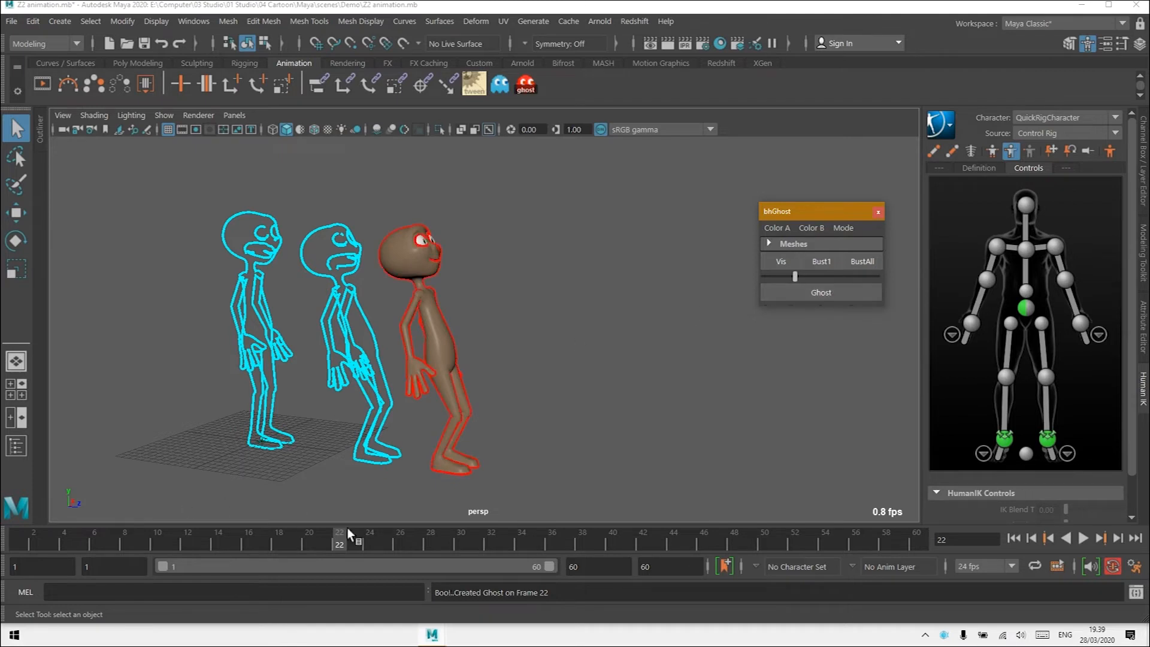
Step: Create ghosts of the character on frames 28 and 34
drag(348, 531, 432, 544)
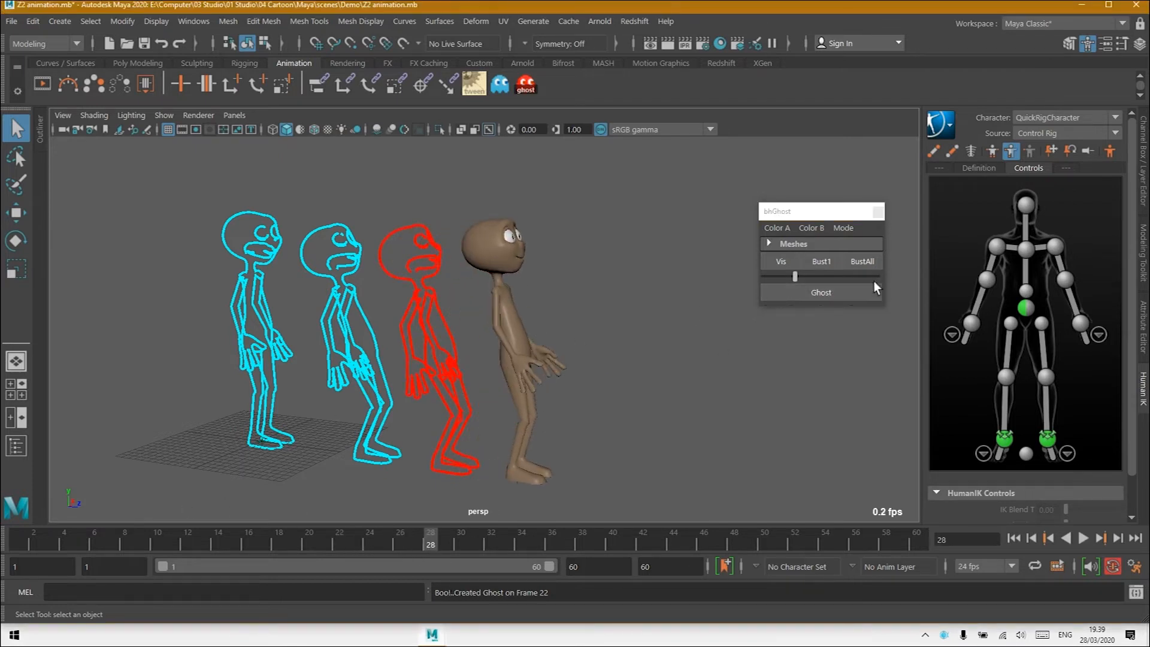
click(850, 293)
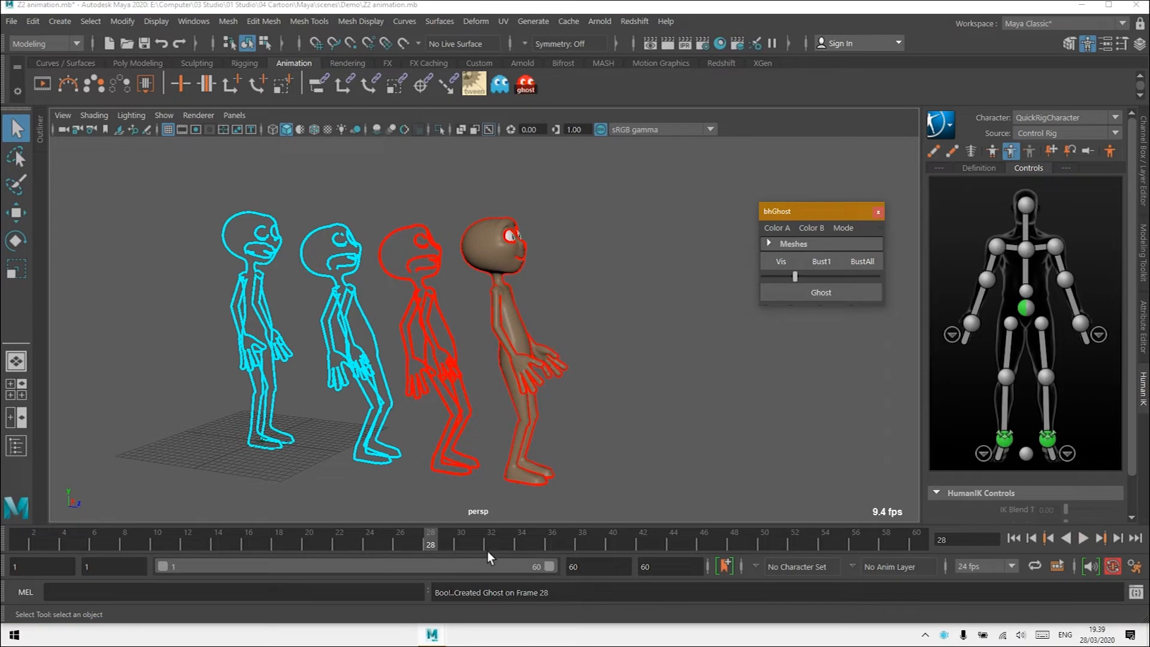
drag(429, 540, 515, 537)
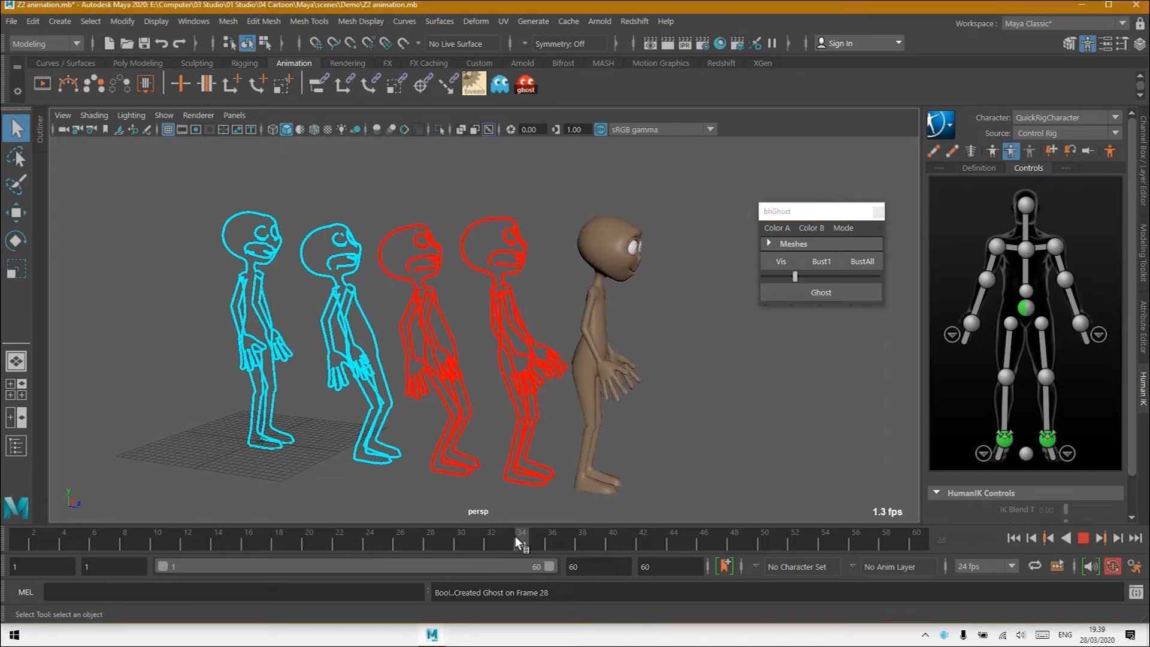
click(811, 293)
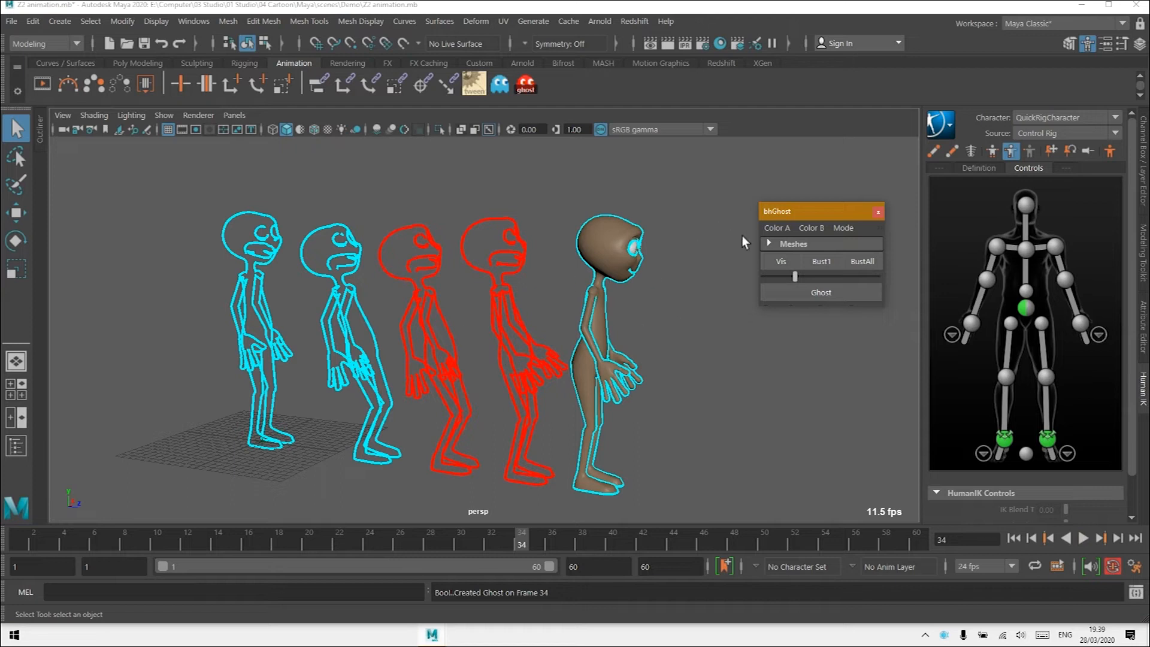
Step: Change the ghost colors to yellow for Color A and grey for Color B
click(782, 229)
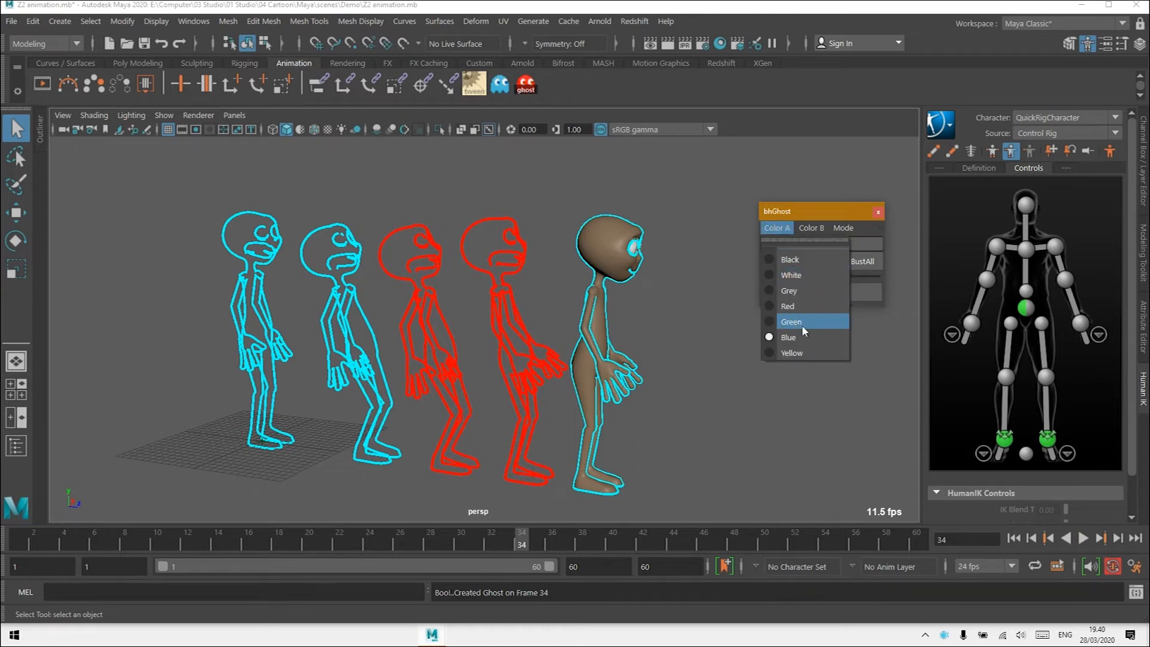
click(808, 354)
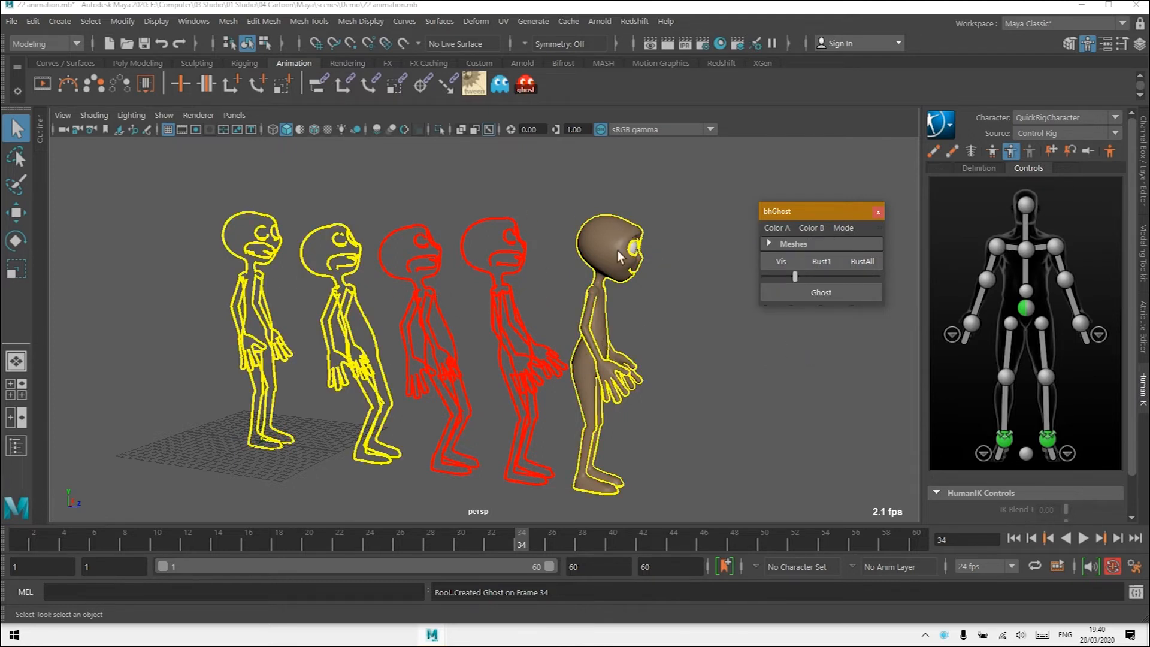
click(803, 227)
click(831, 289)
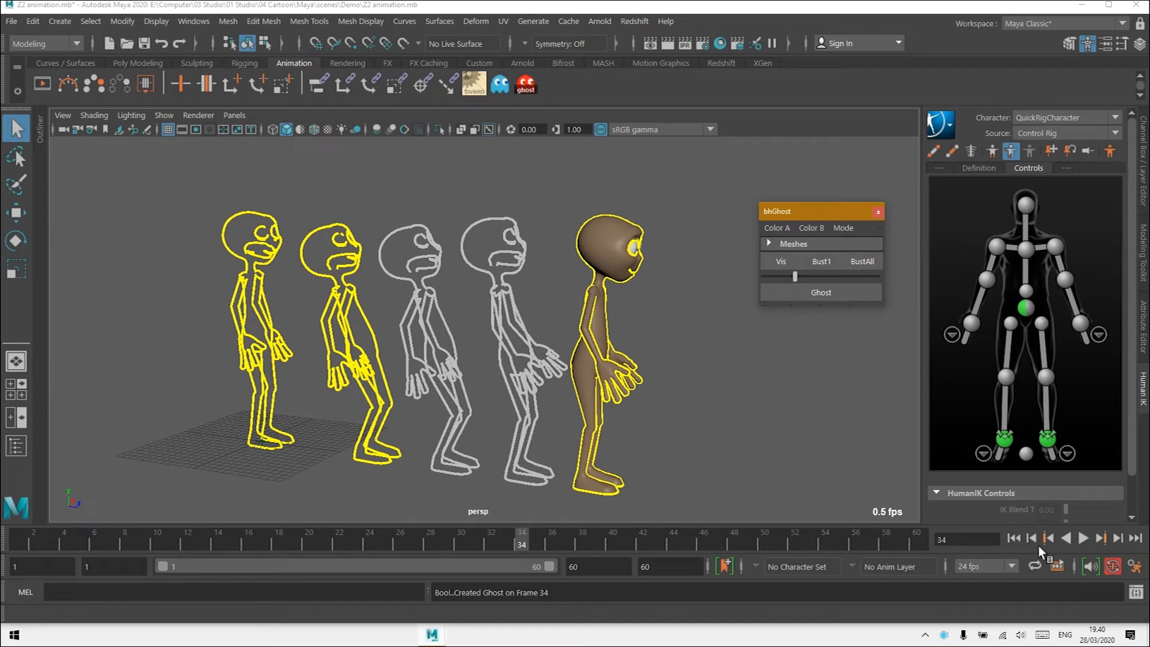
Step: Play the animation to view the character moving through its ghosts, stop it and return to frame 1
click(1082, 538)
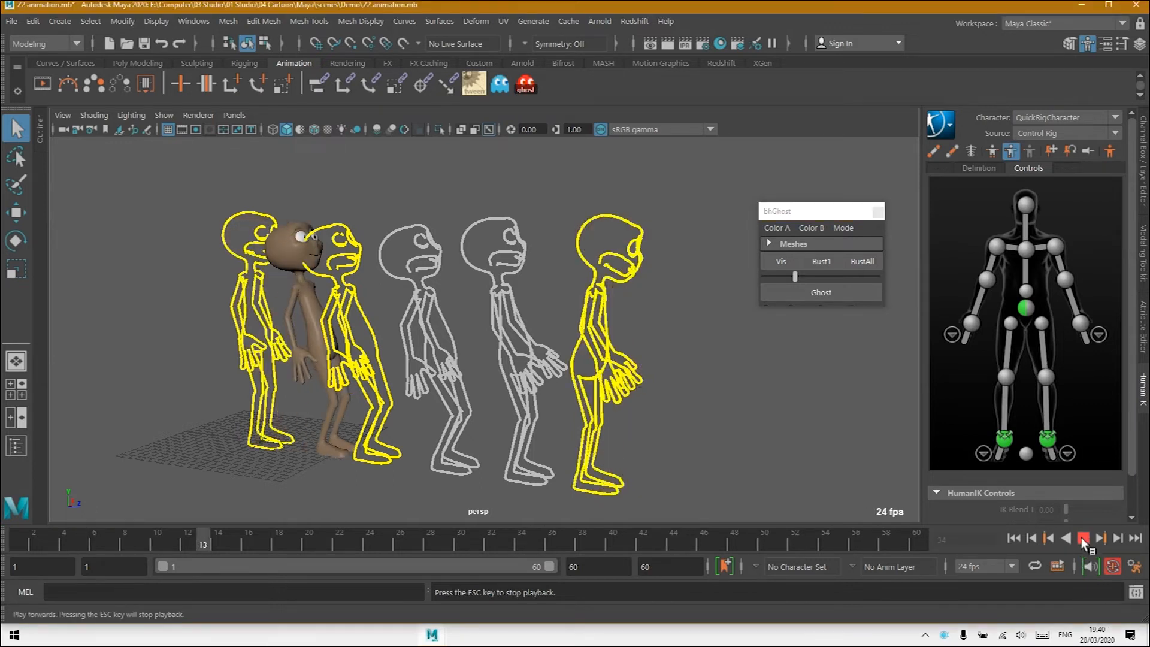
click(1082, 538)
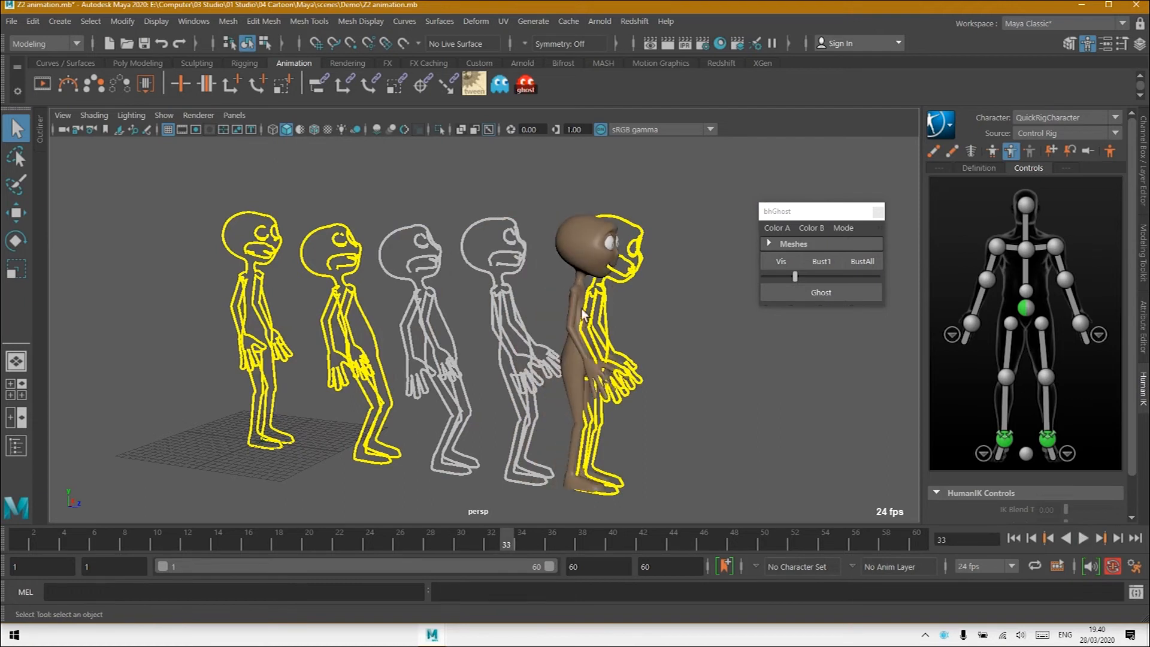
click(1013, 538)
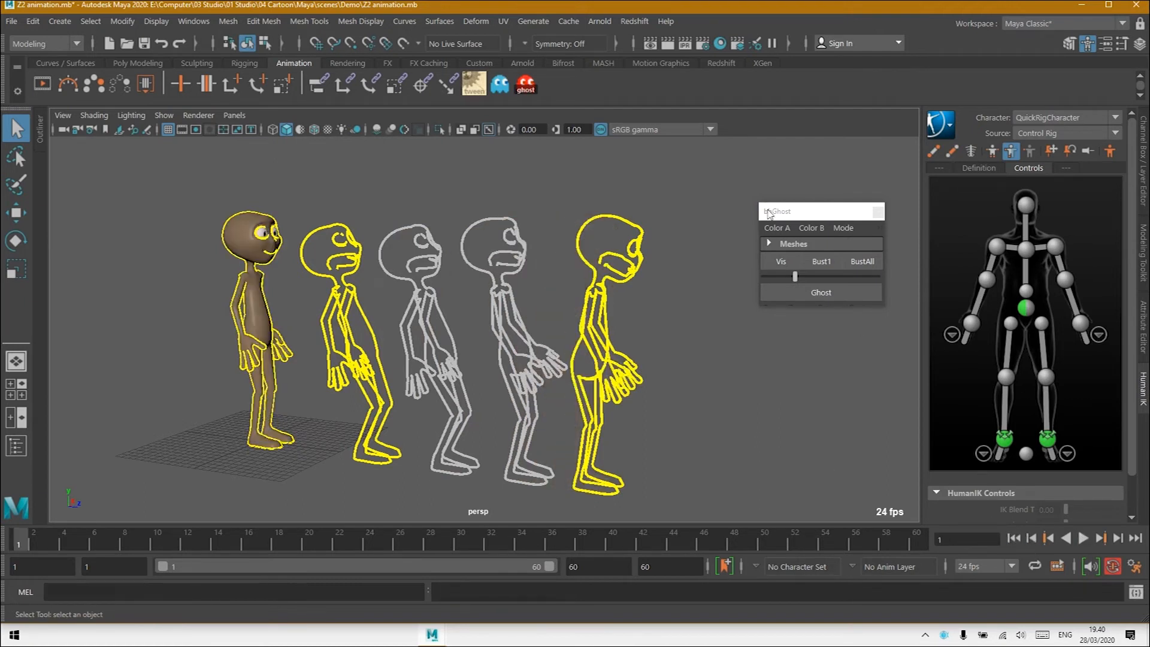
Step: Enable Hide on Playback (2016+) for the ghosts, test it by playing the animation twice and return to frame 1
click(857, 223)
click(854, 228)
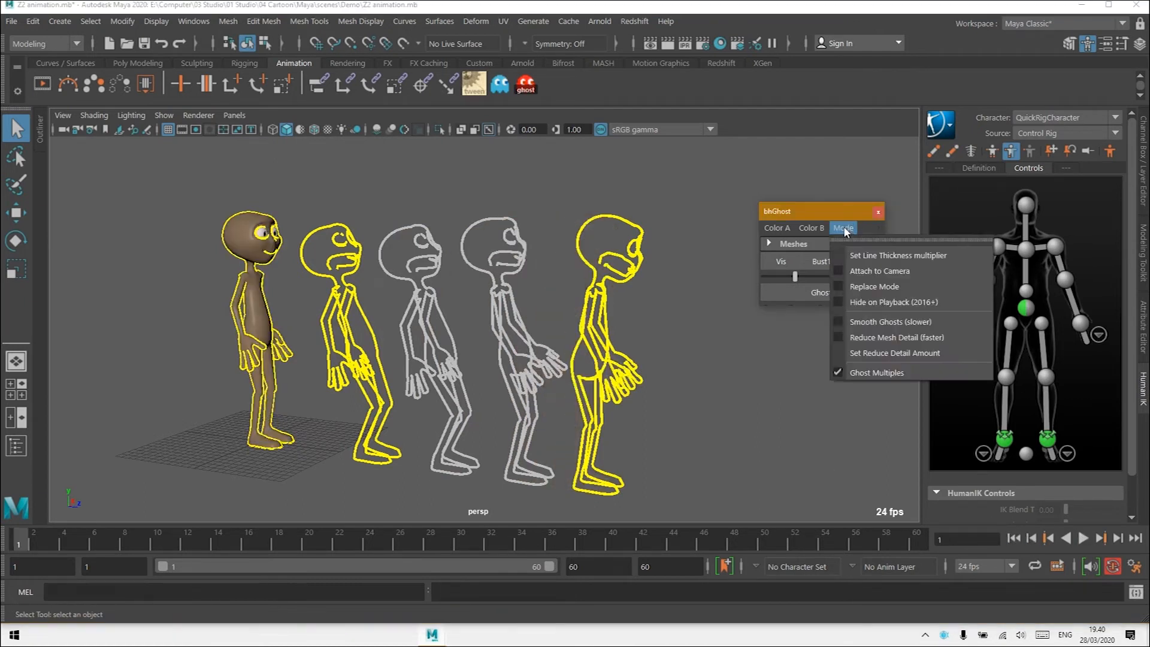
click(908, 304)
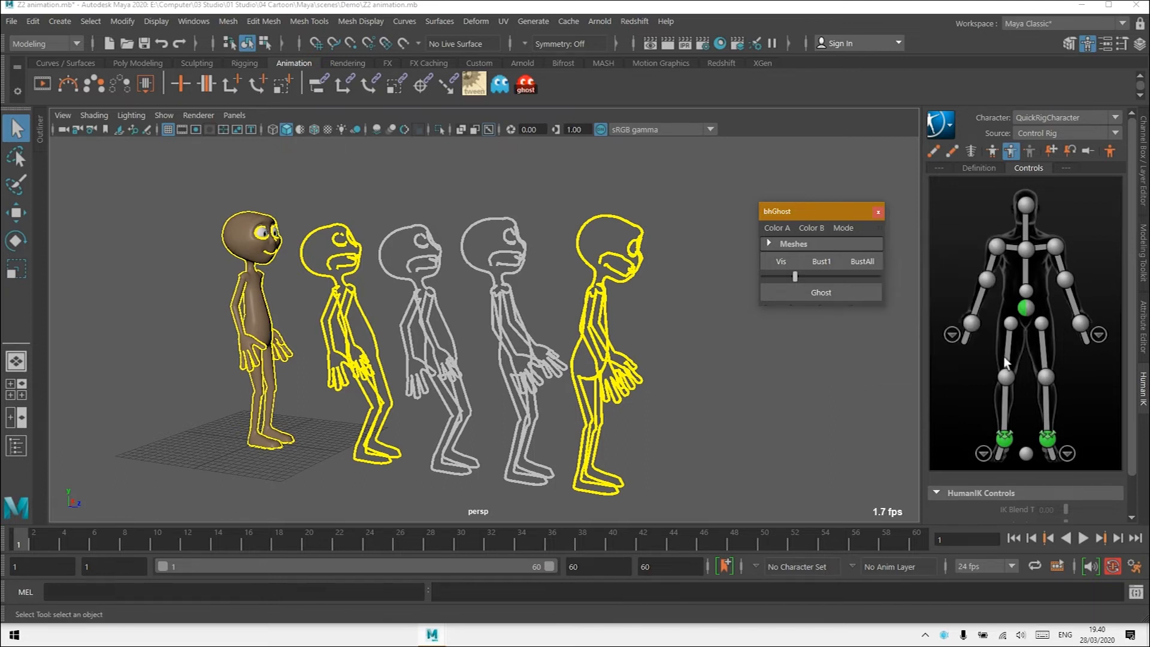
click(1083, 538)
click(1083, 537)
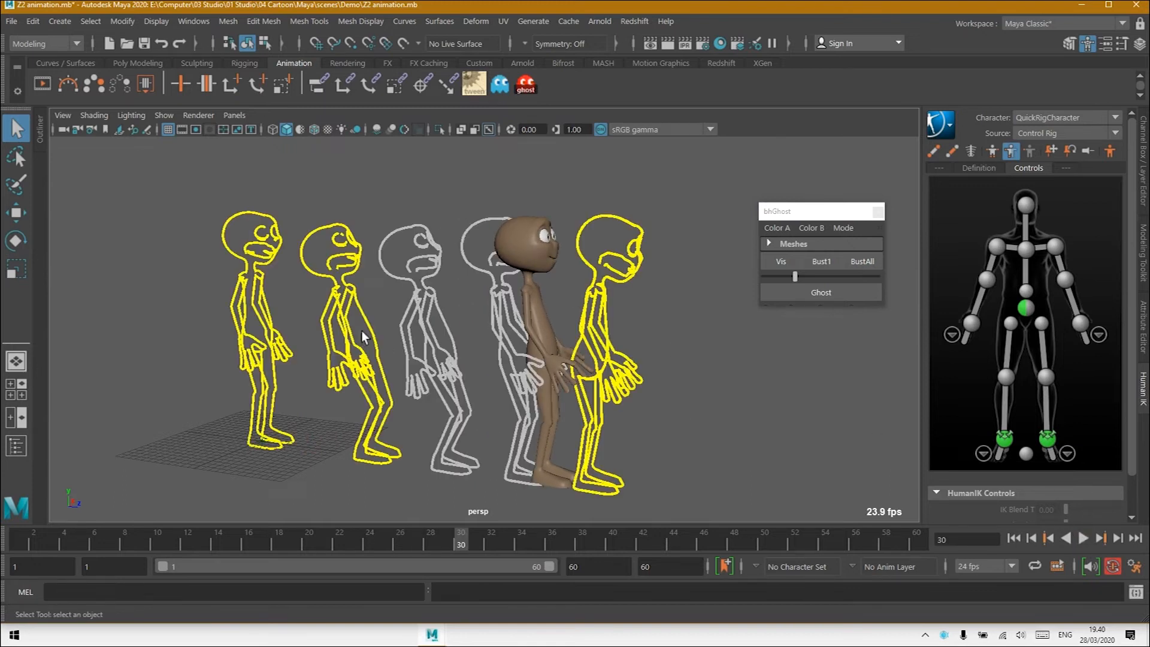
click(1084, 538)
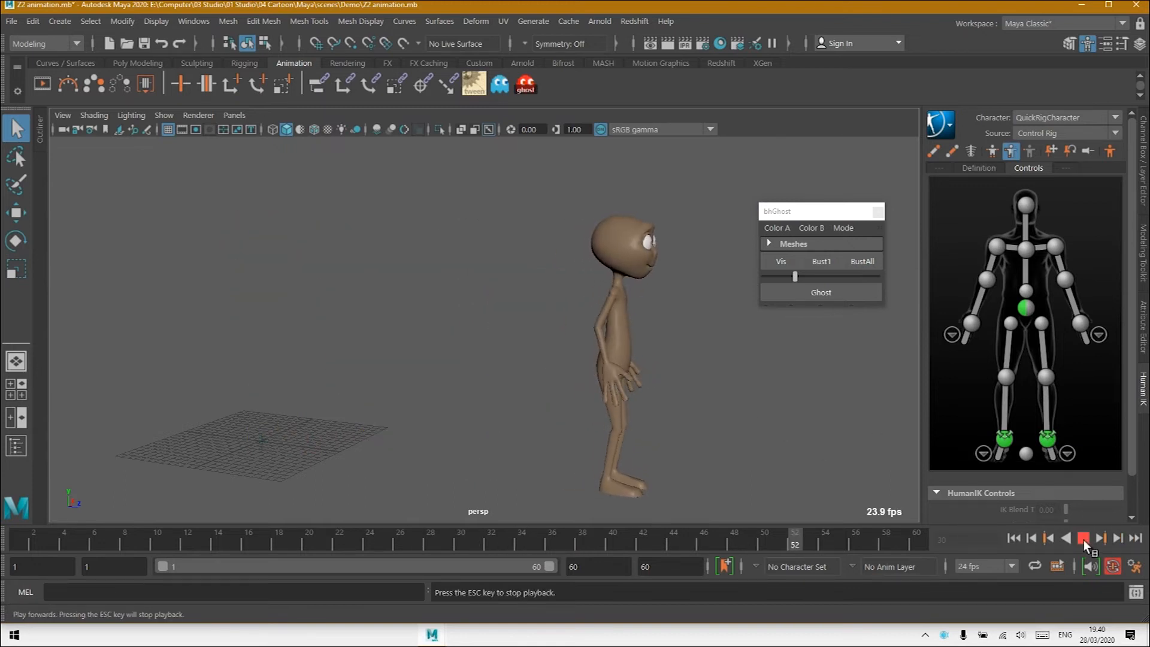
click(1084, 539)
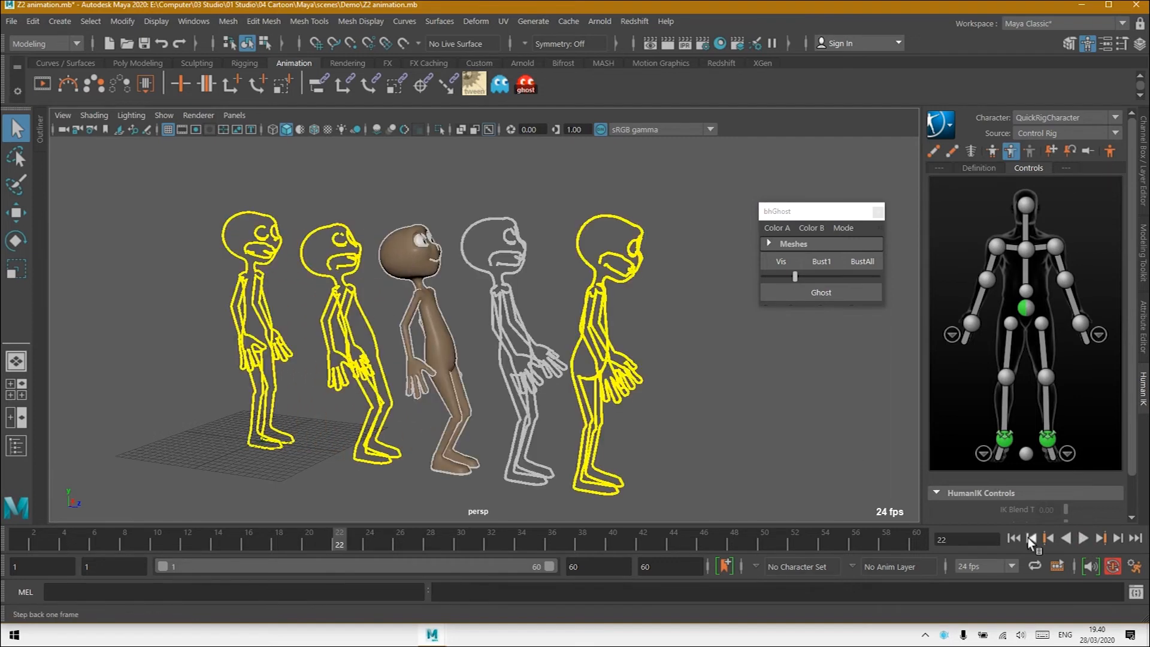
click(1014, 537)
Step: Turn off Hide on Playback (2016+) and remove all ghosts from the scene
click(845, 228)
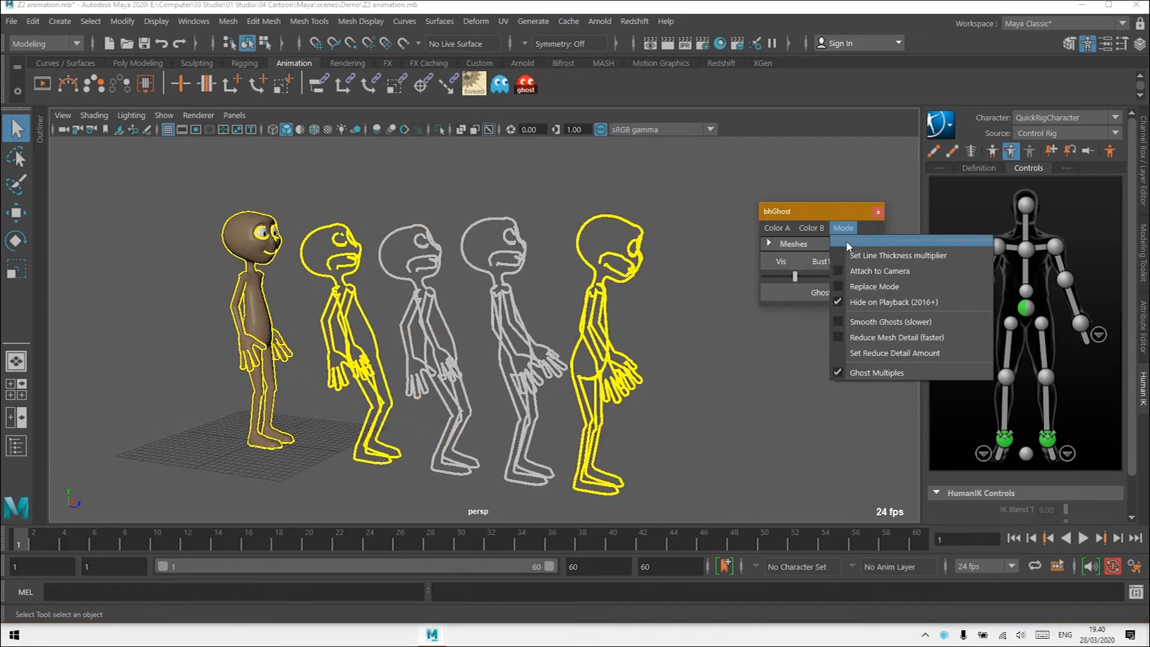
click(891, 304)
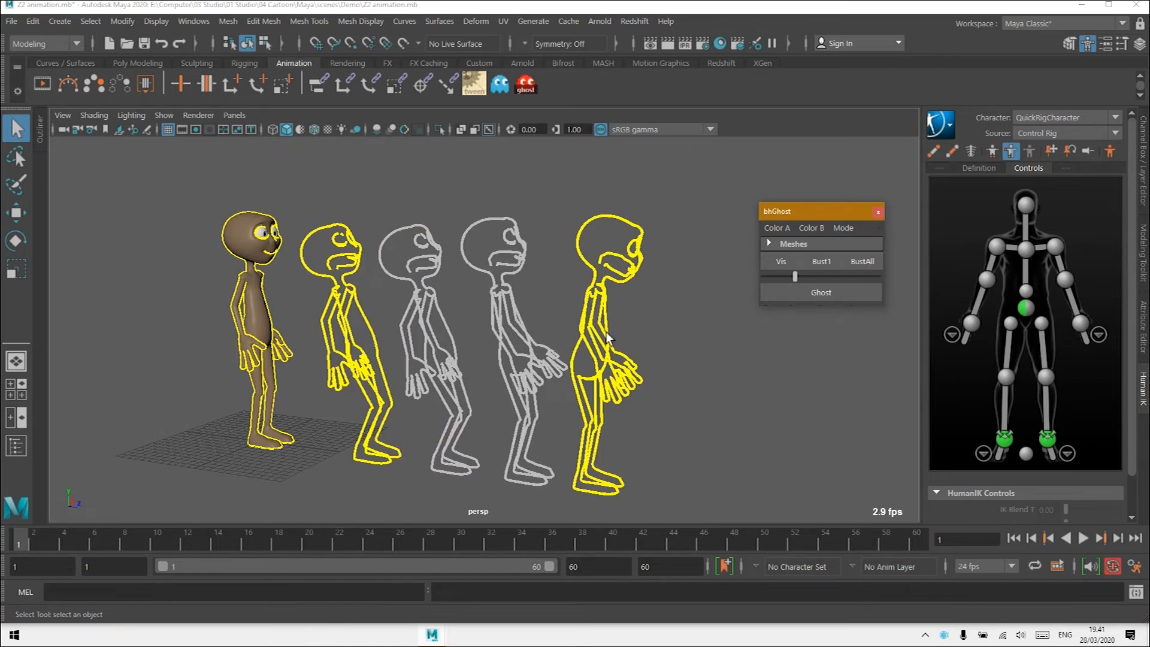
click(863, 261)
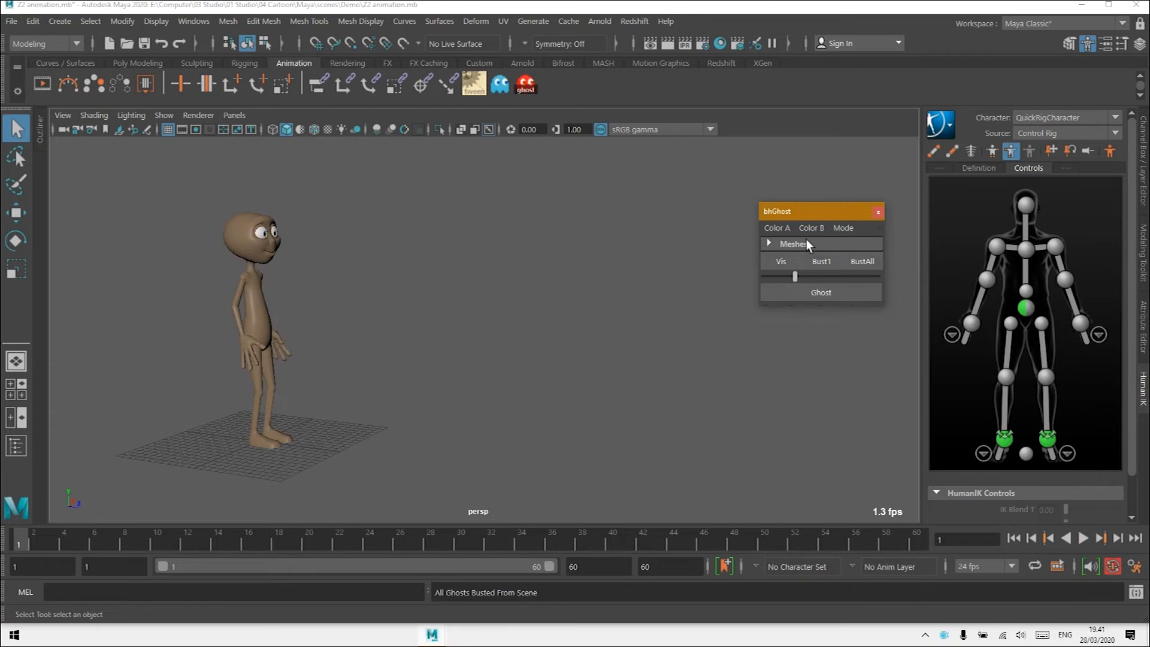
Step: Enable Replace Mode and create ghosts of the character in turn on frames 1, 17, 25 and 34
click(845, 228)
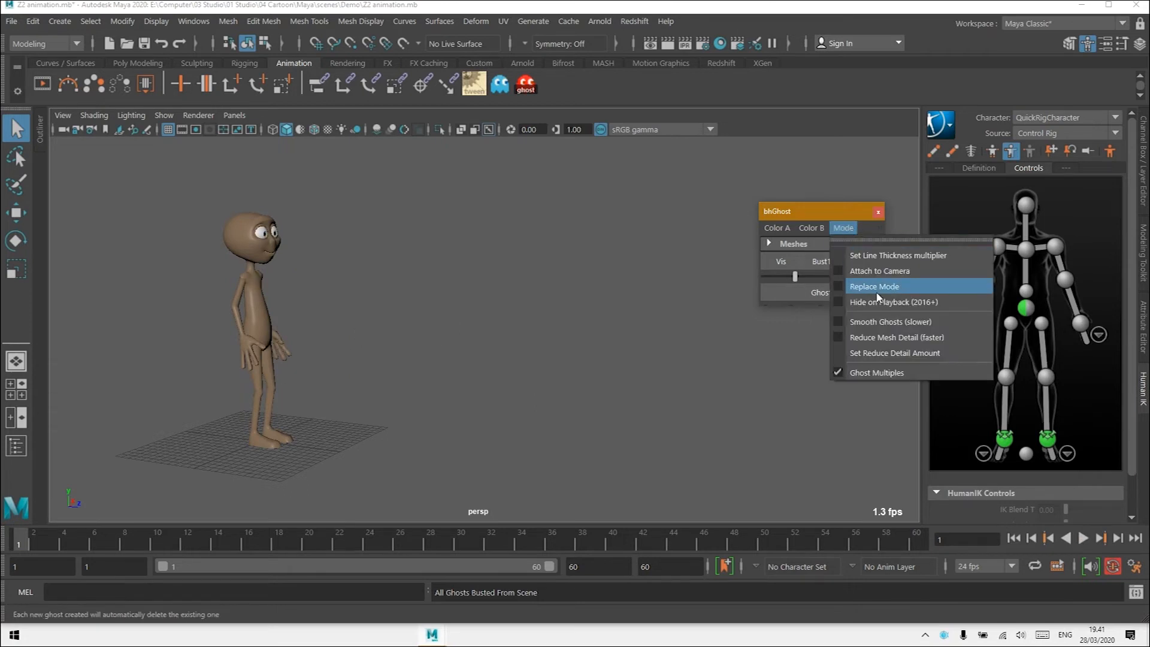
click(926, 286)
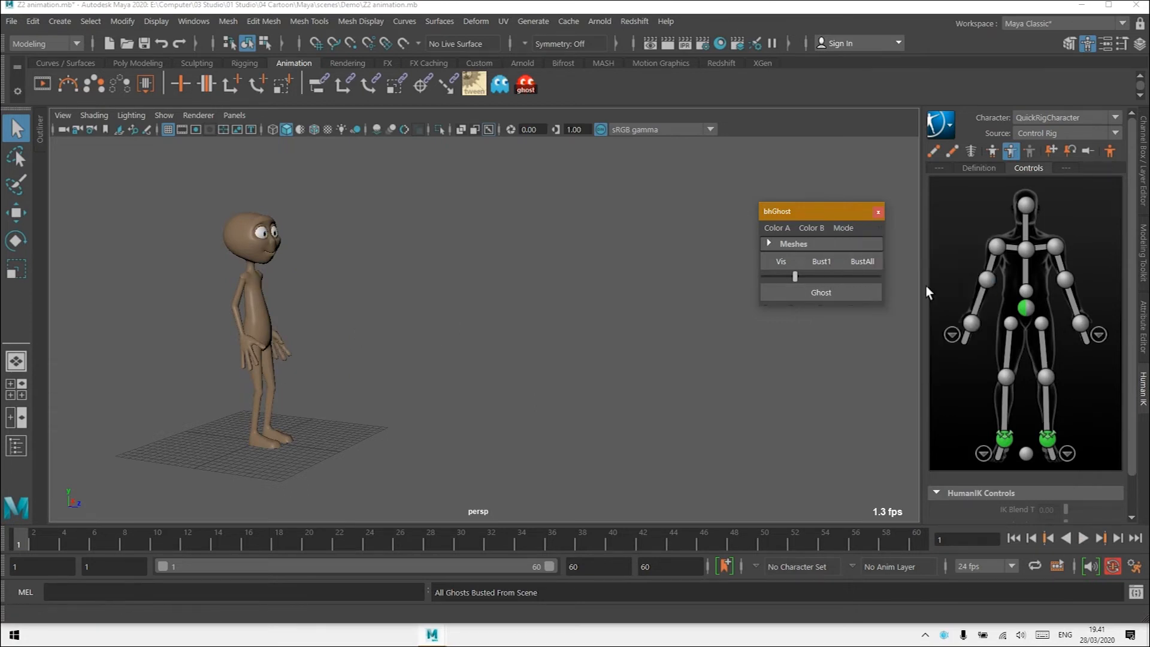
click(816, 292)
drag(20, 546, 230, 564)
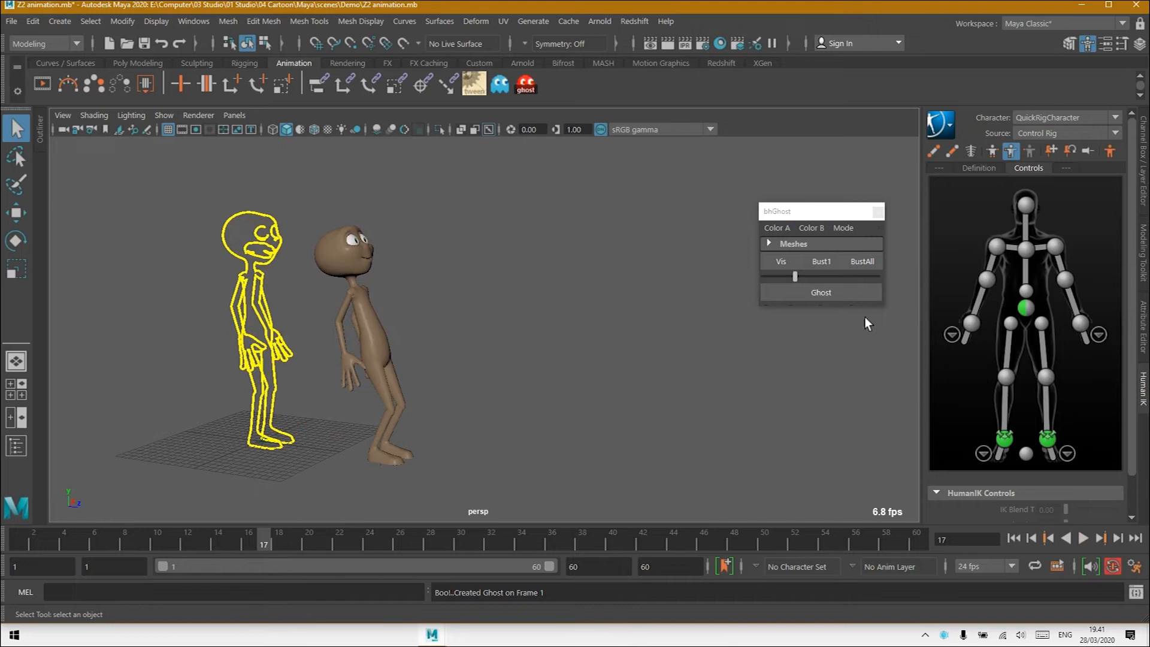
click(836, 294)
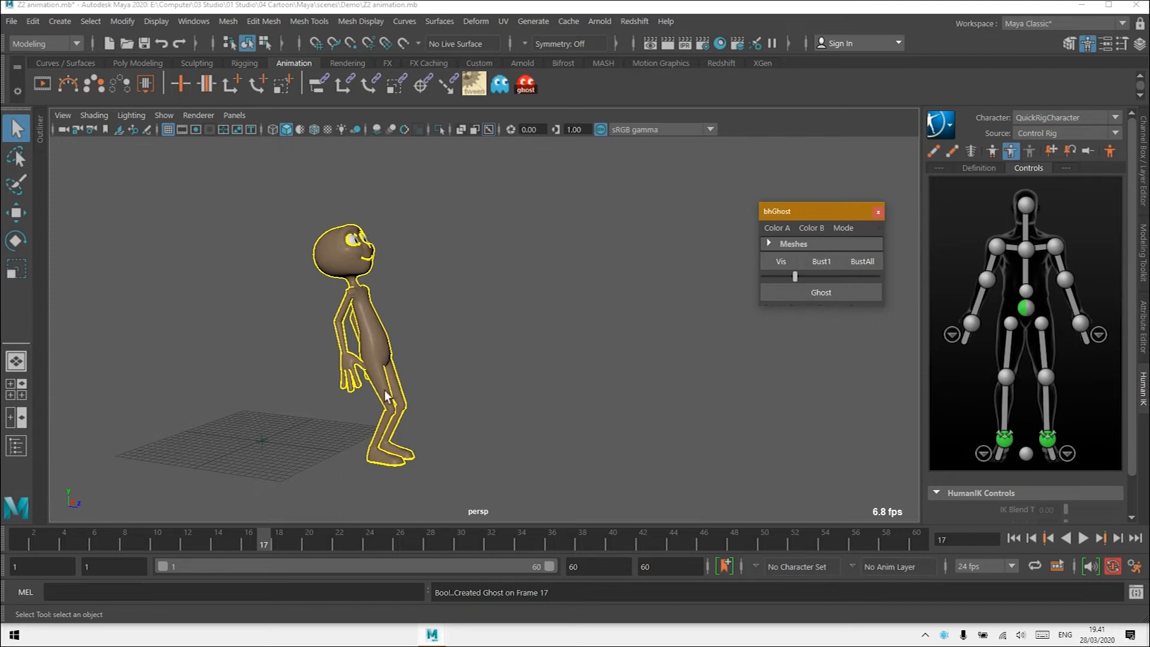
drag(258, 551, 386, 553)
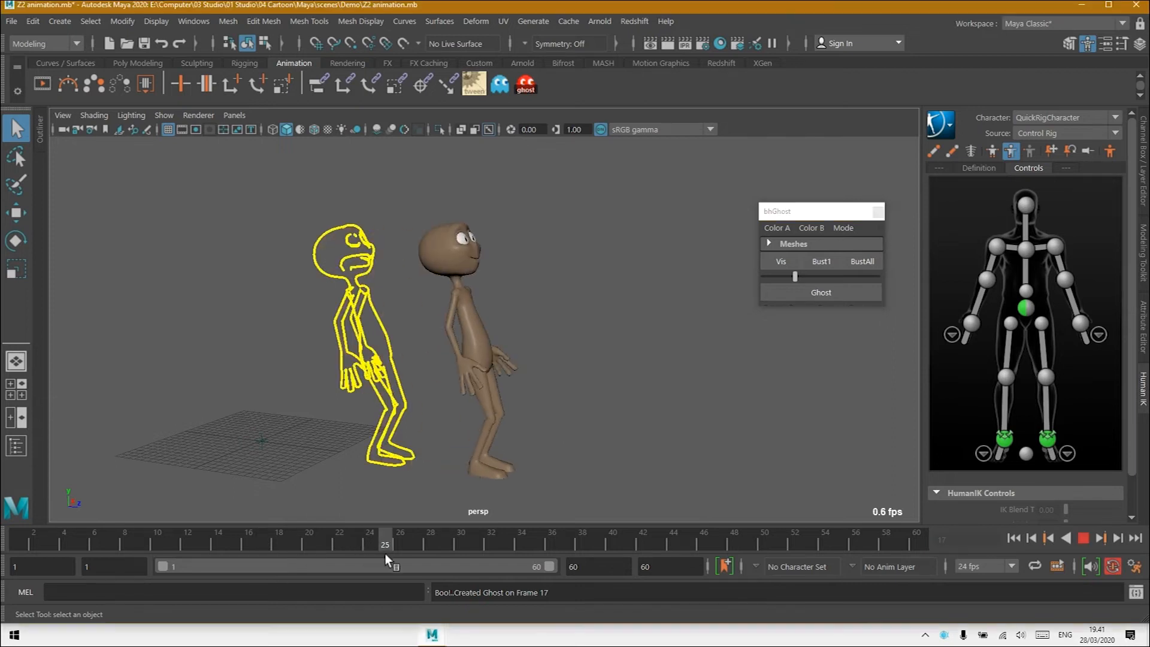
click(822, 292)
drag(389, 538, 520, 541)
click(863, 293)
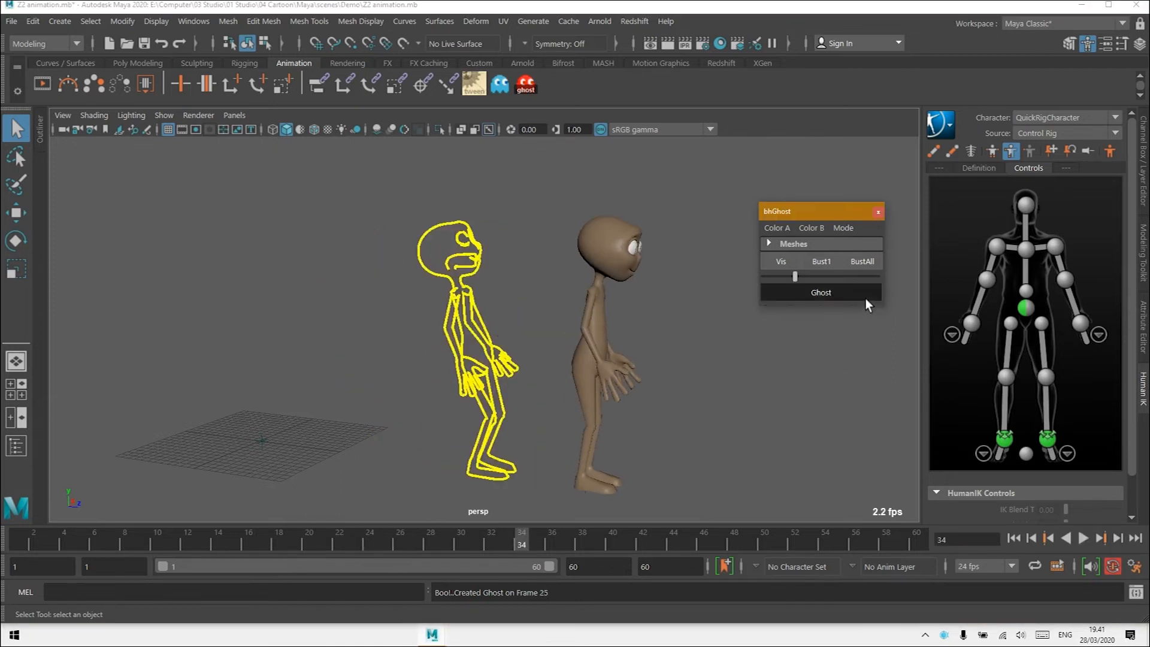
Step: Turn off Replace Mode for the ghosts and return to frame 1
click(856, 227)
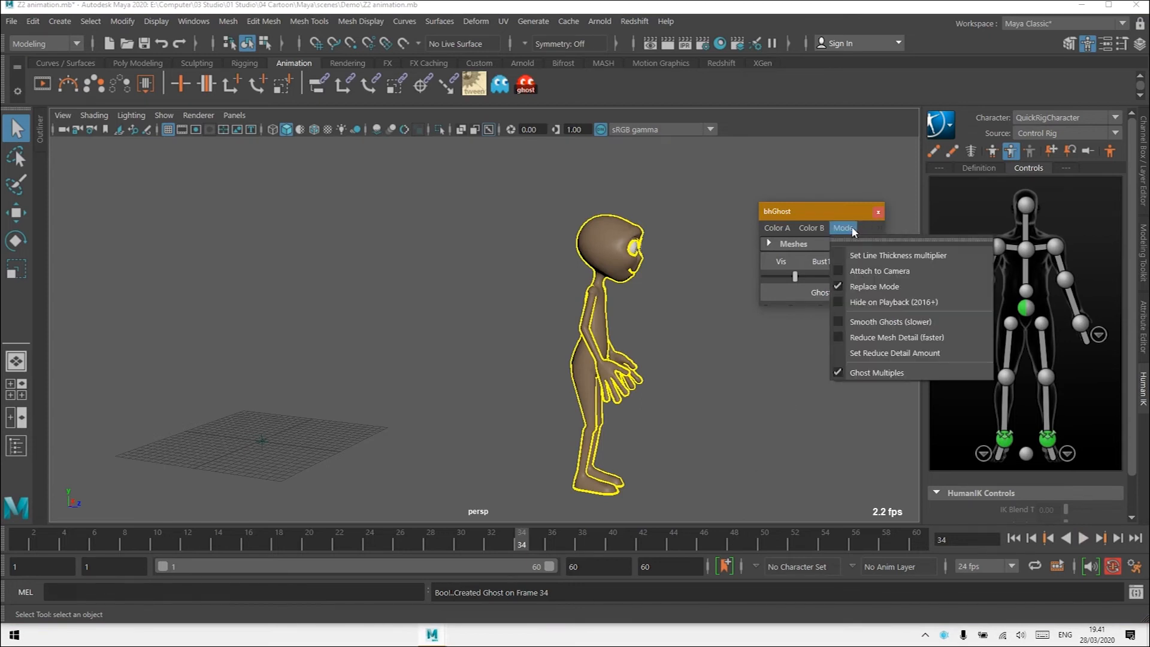
click(908, 282)
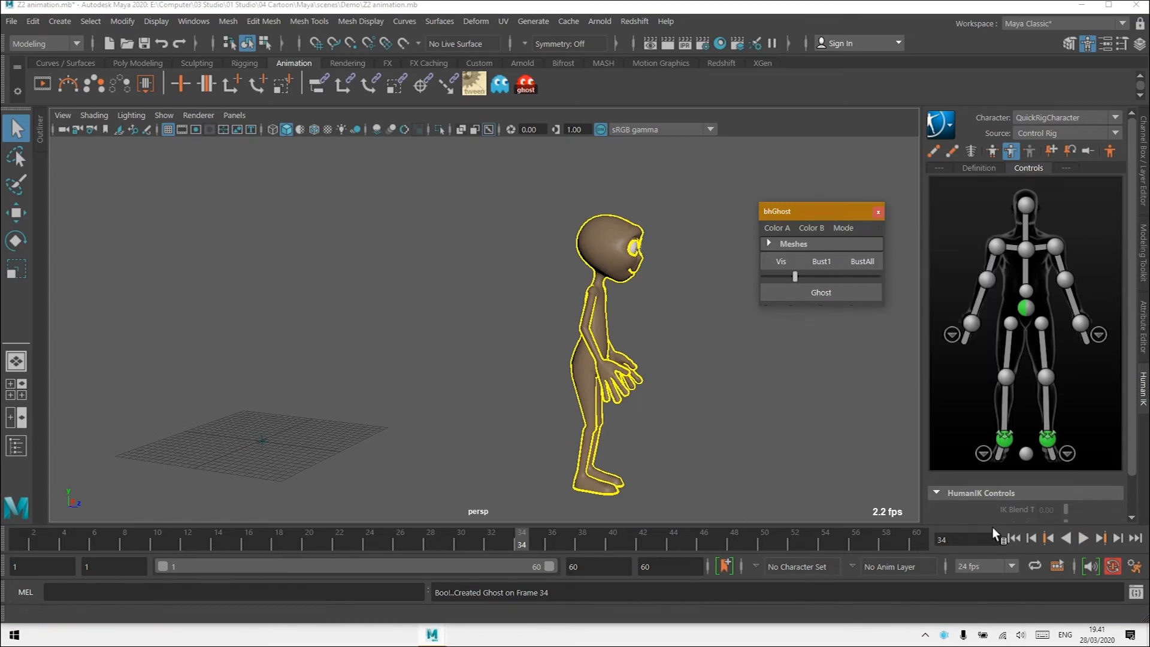
click(1015, 538)
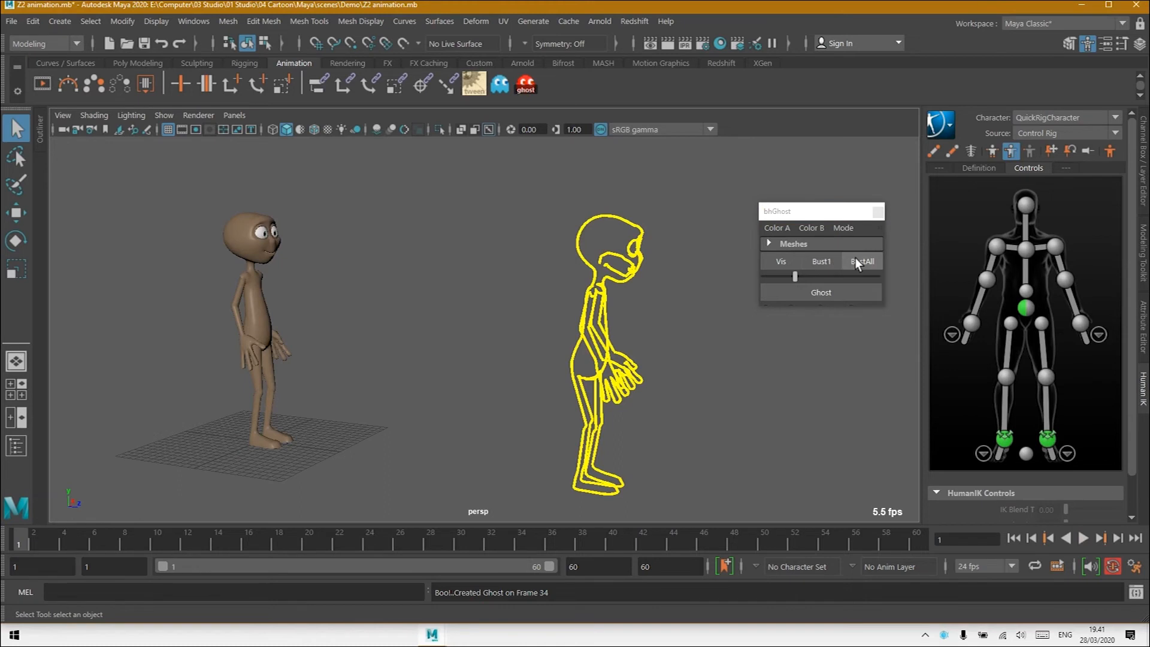
Step: Enable Attach to Camera for new ghosts and select the persp camera
click(844, 228)
click(910, 272)
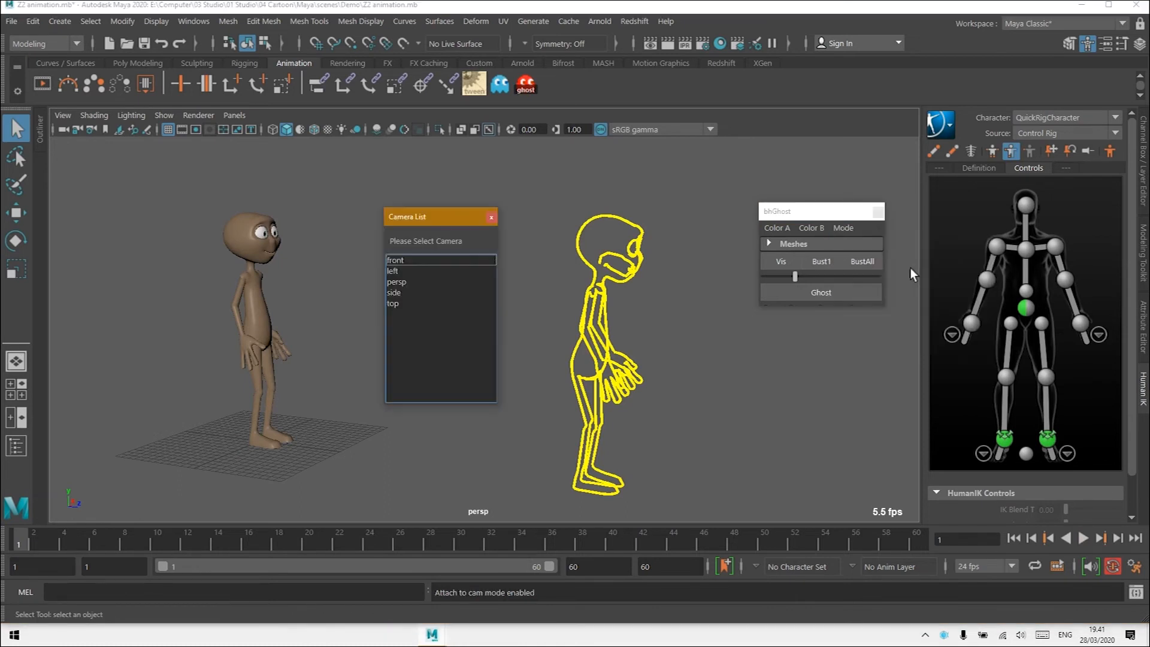
click(397, 282)
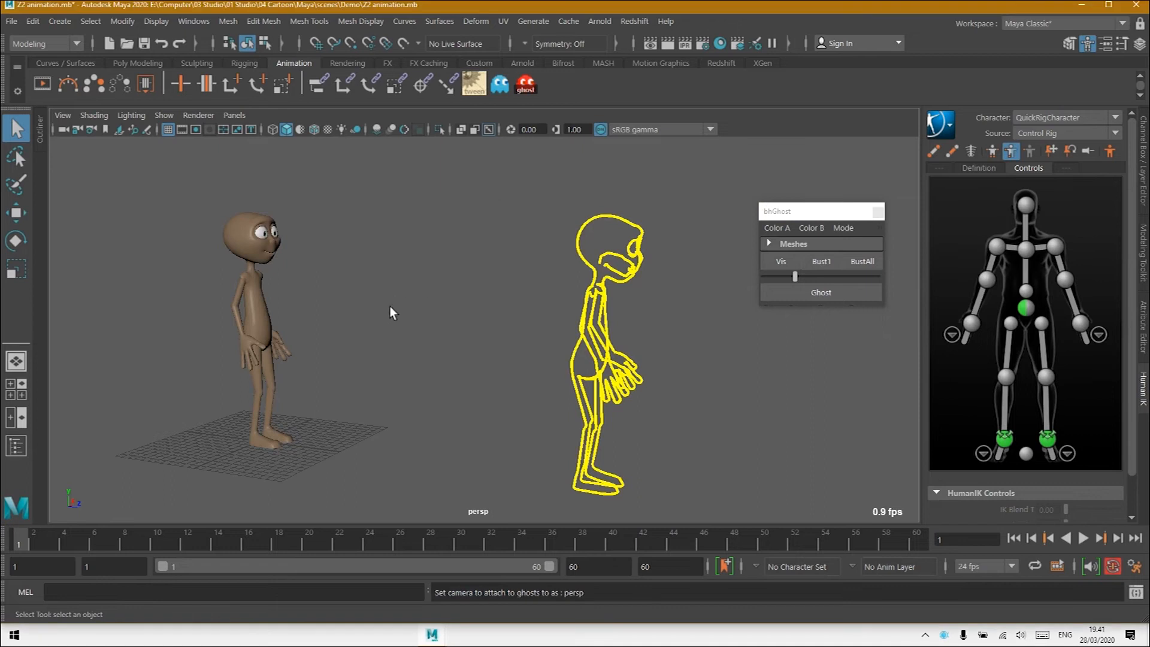
Step: Create camera-attached ghosts on frames 1 and 23 and orbit the view to test them
click(838, 292)
drag(37, 541, 355, 542)
click(822, 293)
alt+drag(612, 272, 613, 290)
alt+drag(570, 339, 459, 341)
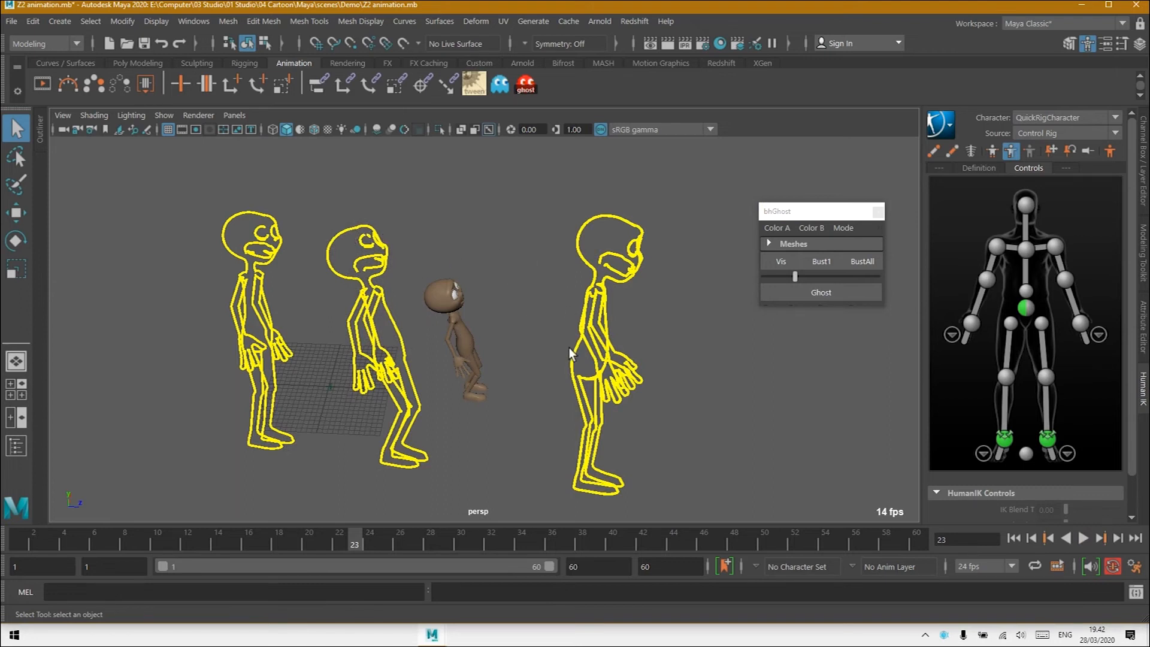
Step: Remove all ghosts, turn off Attach to Camera and return to frame 1
click(863, 260)
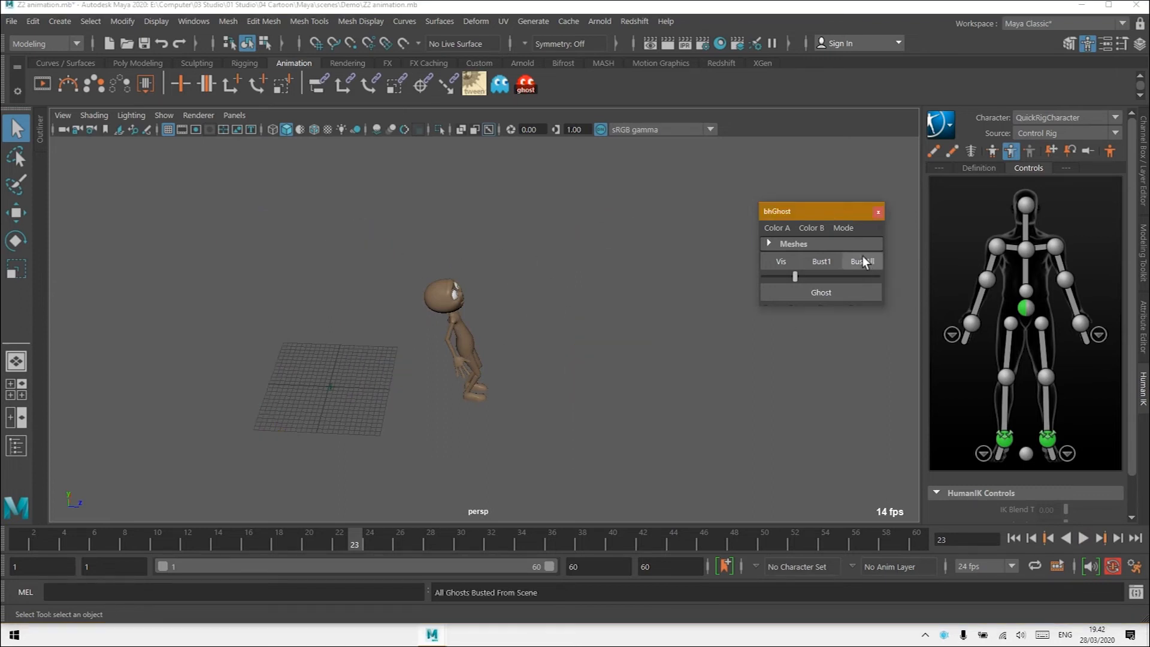
click(842, 227)
click(875, 269)
alt+drag(580, 375, 545, 382)
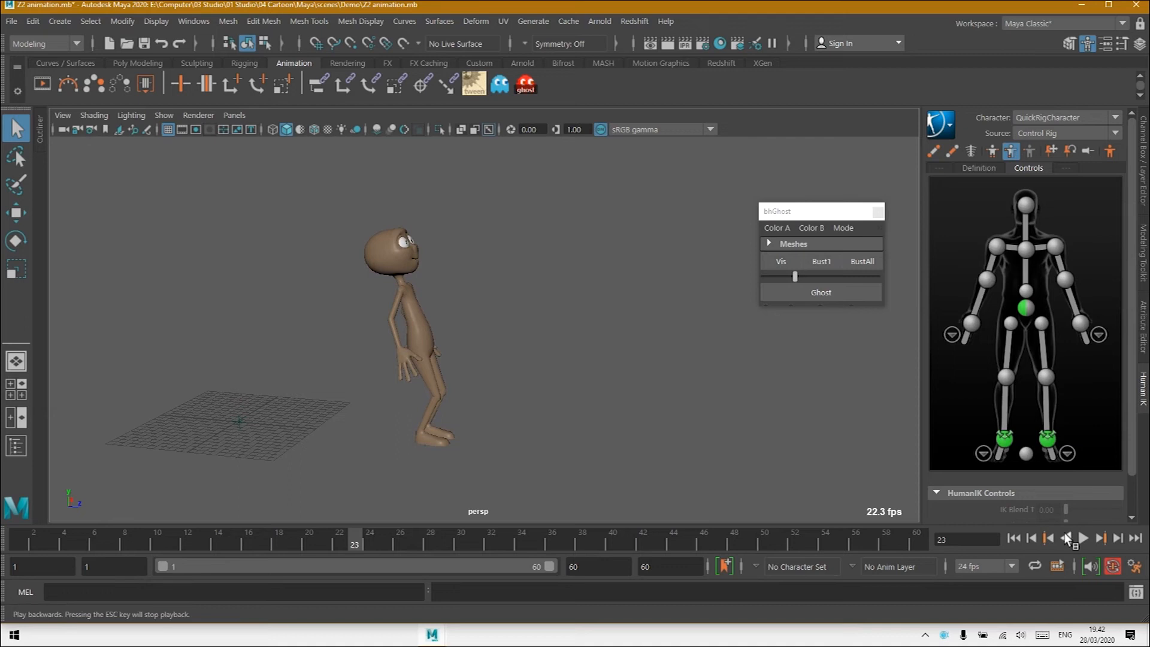
click(1014, 538)
alt+right_drag(380, 392, 404, 396)
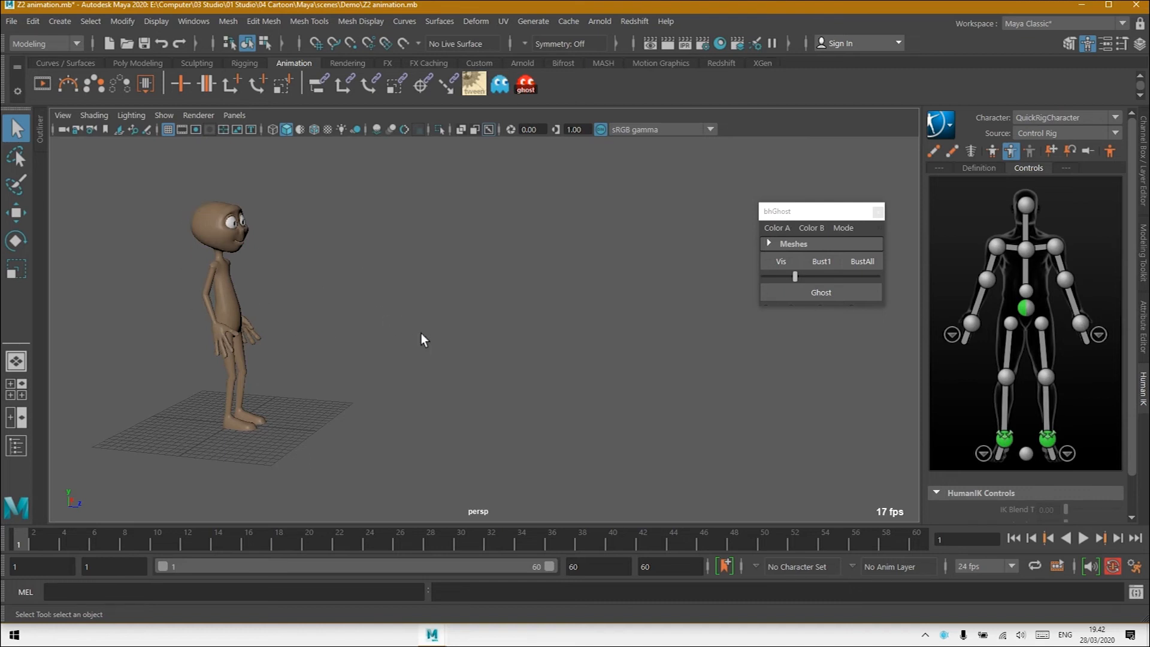
Step: Create ghosts on the rig's Reference control keyframes across frames 1 to 30, and remove them all
click(1026, 454)
shift+drag(20, 538, 459, 583)
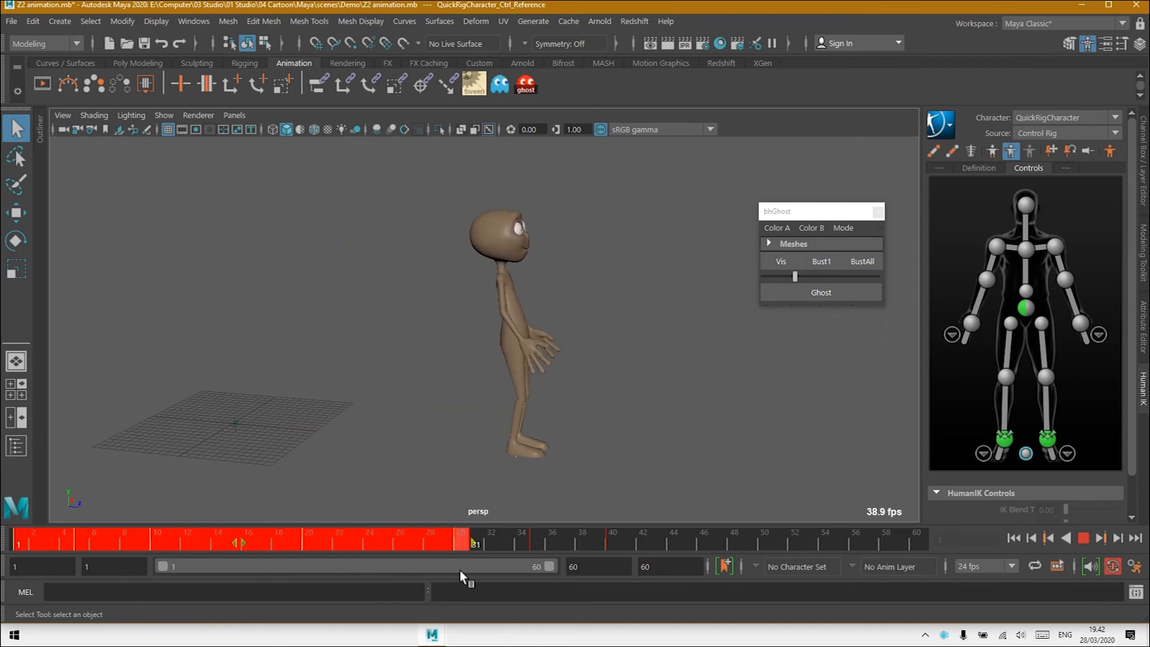
key(Escape)
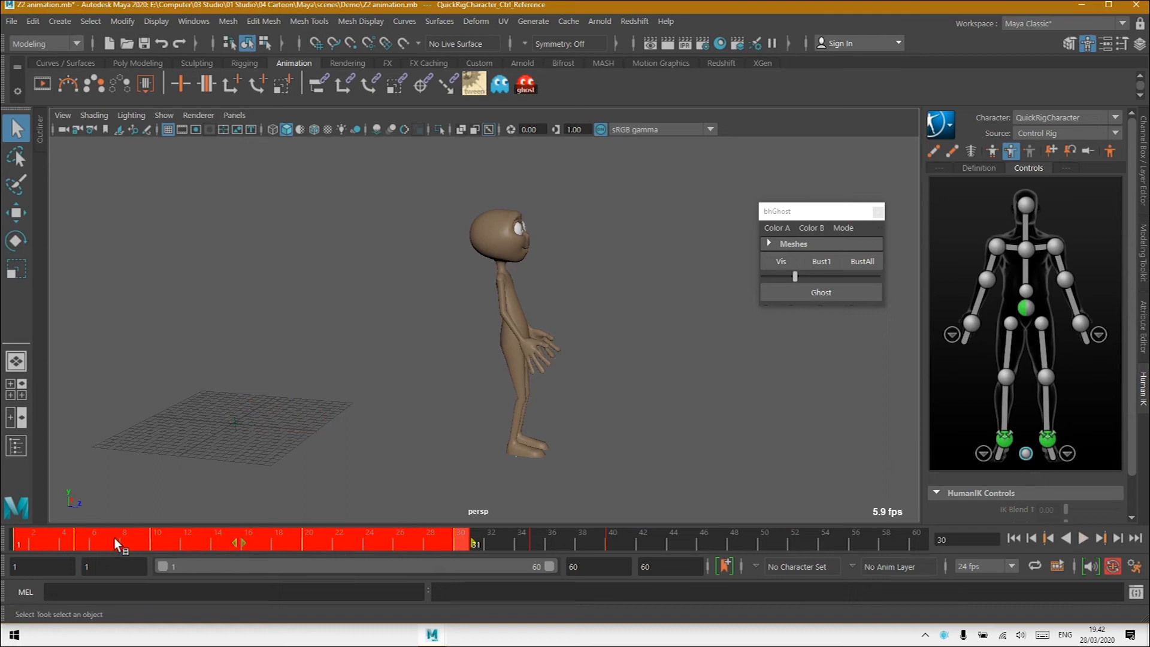
click(805, 292)
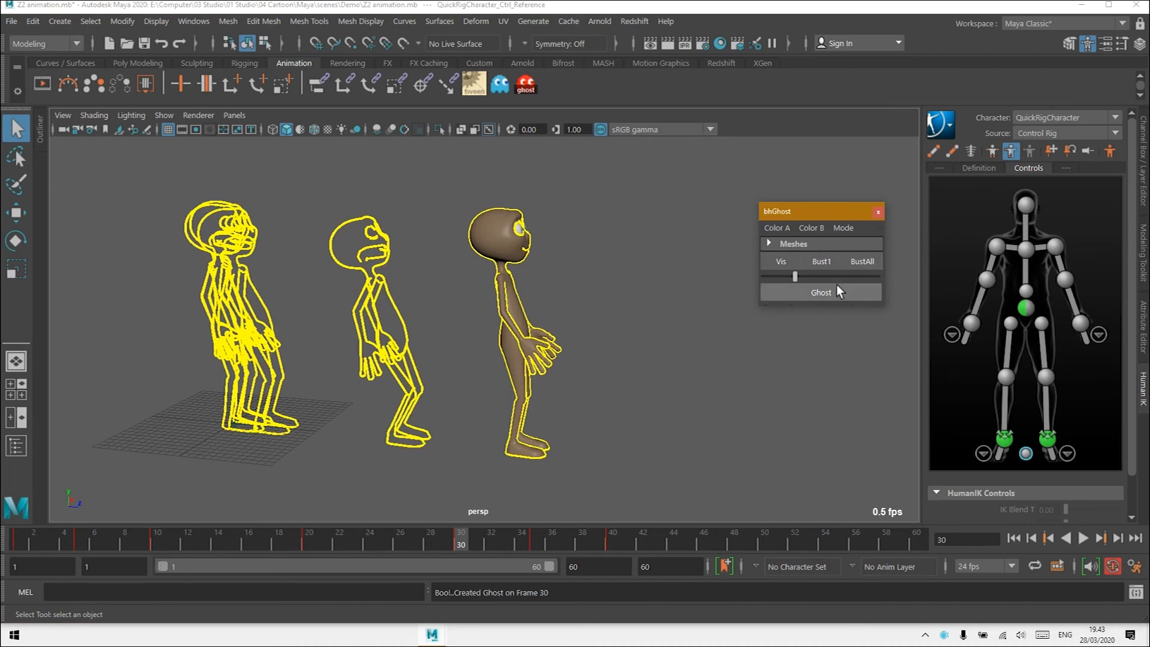
click(868, 264)
Step: Clear the control selection and create ghosts on every frame from 1 to 26
drag(483, 538, 14, 538)
click(974, 393)
click(692, 405)
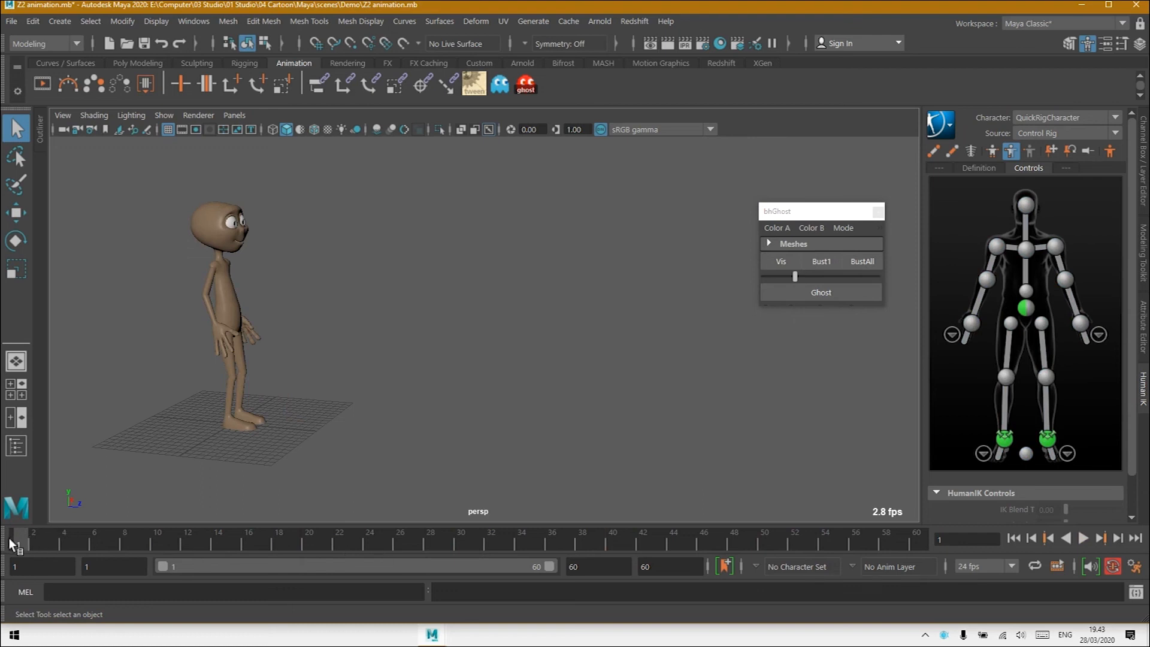
shift+drag(24, 541, 398, 554)
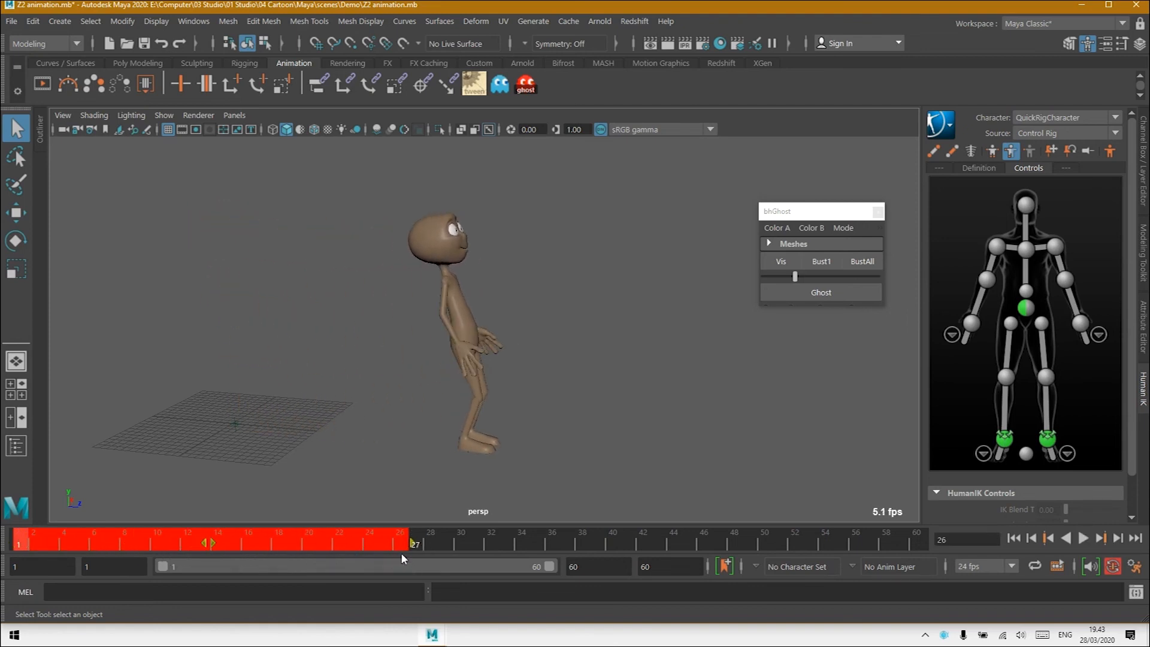
click(796, 293)
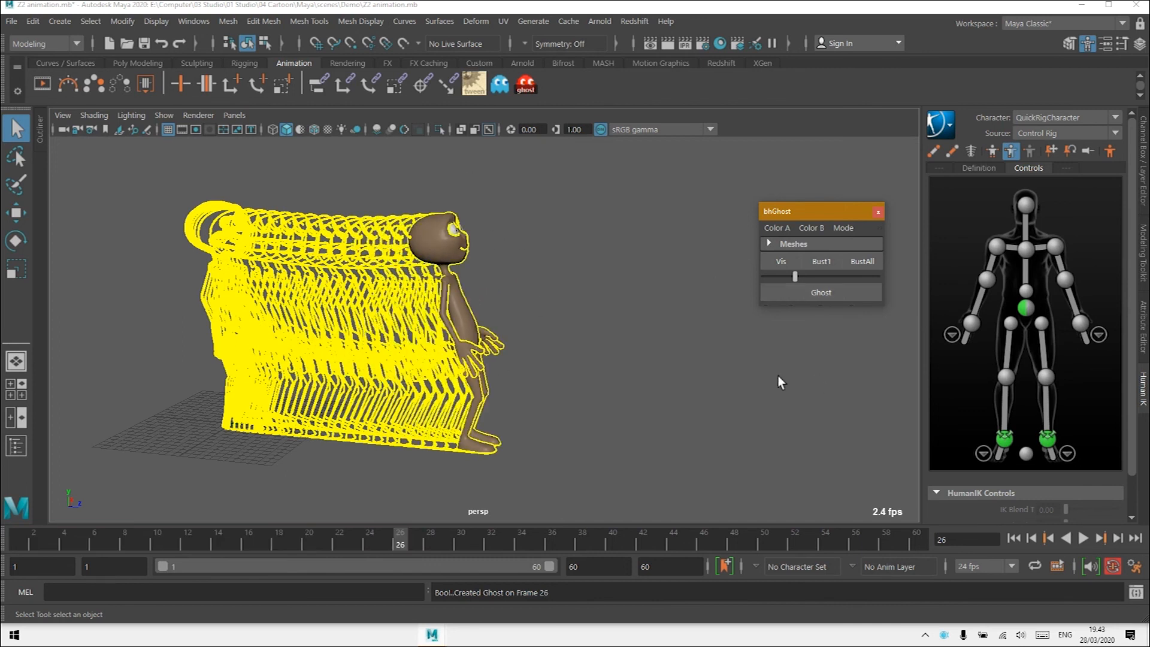
Step: Remove all ghosts, close the bhGhost window and return to frame 1
click(869, 268)
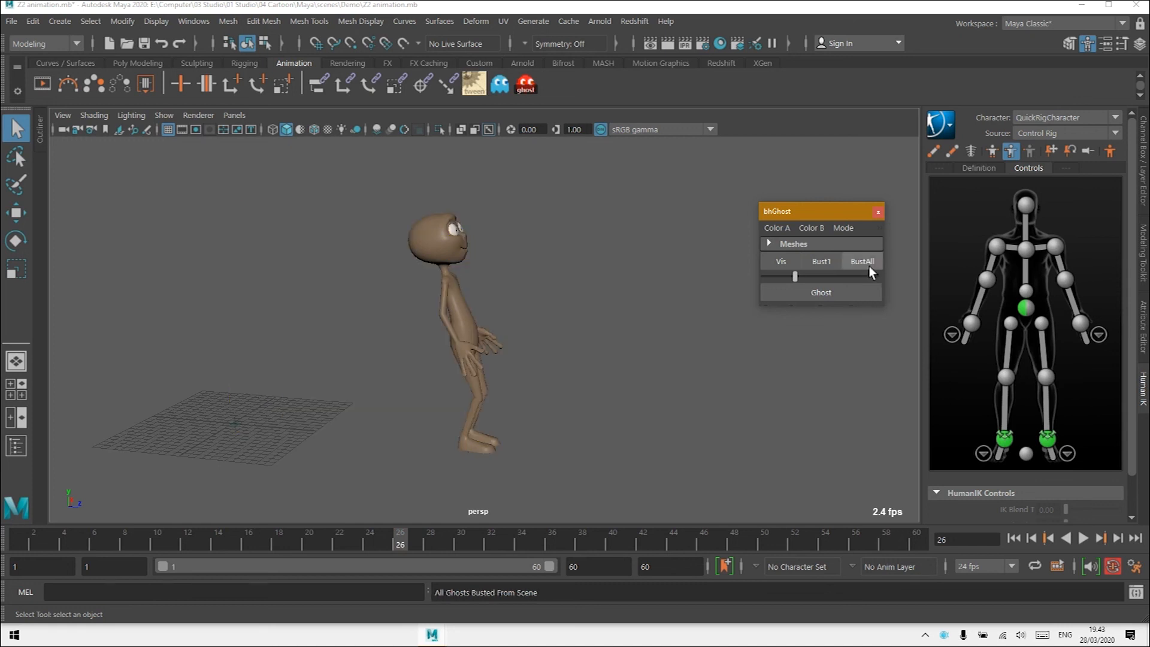
click(878, 213)
click(1014, 539)
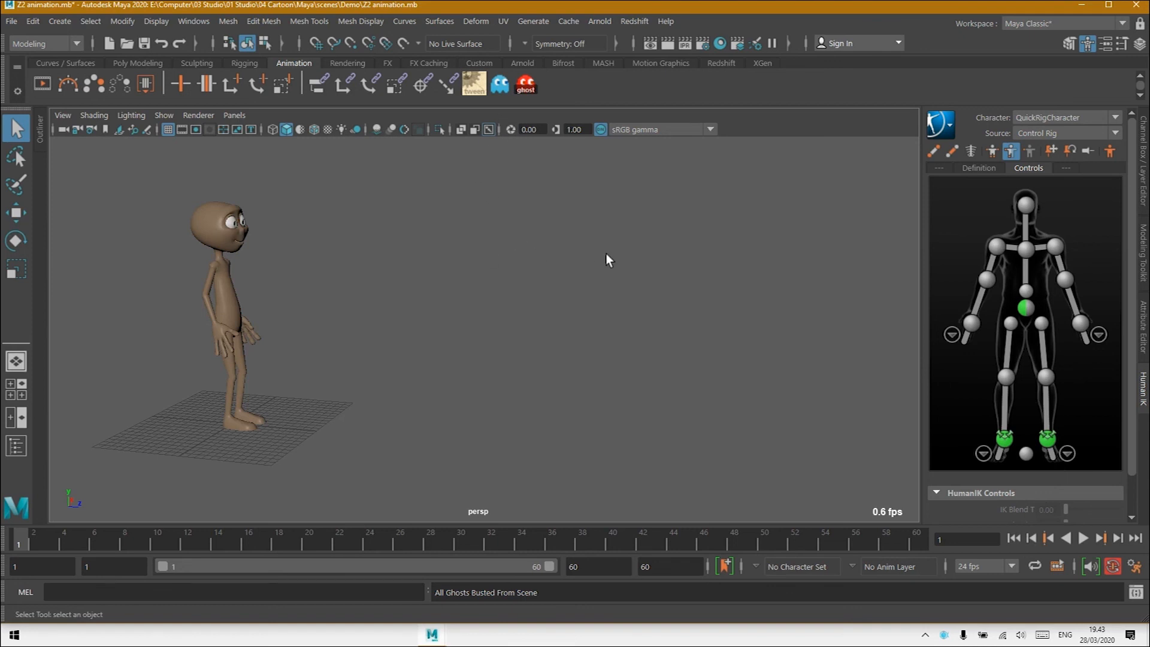
alt+drag(404, 285, 436, 307)
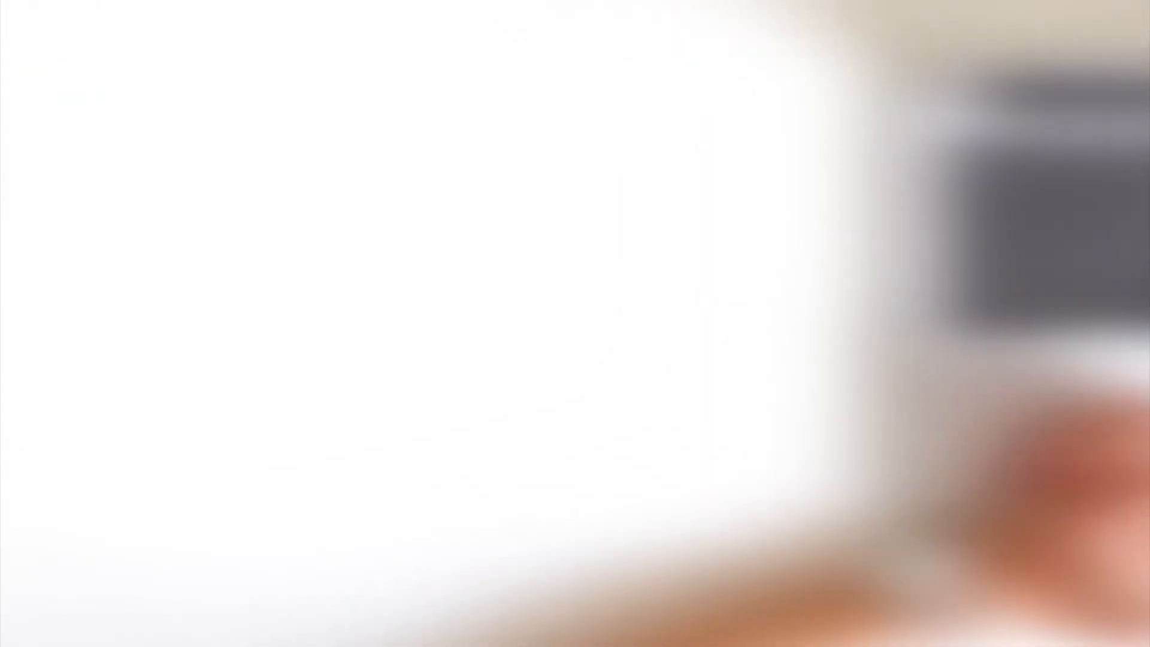